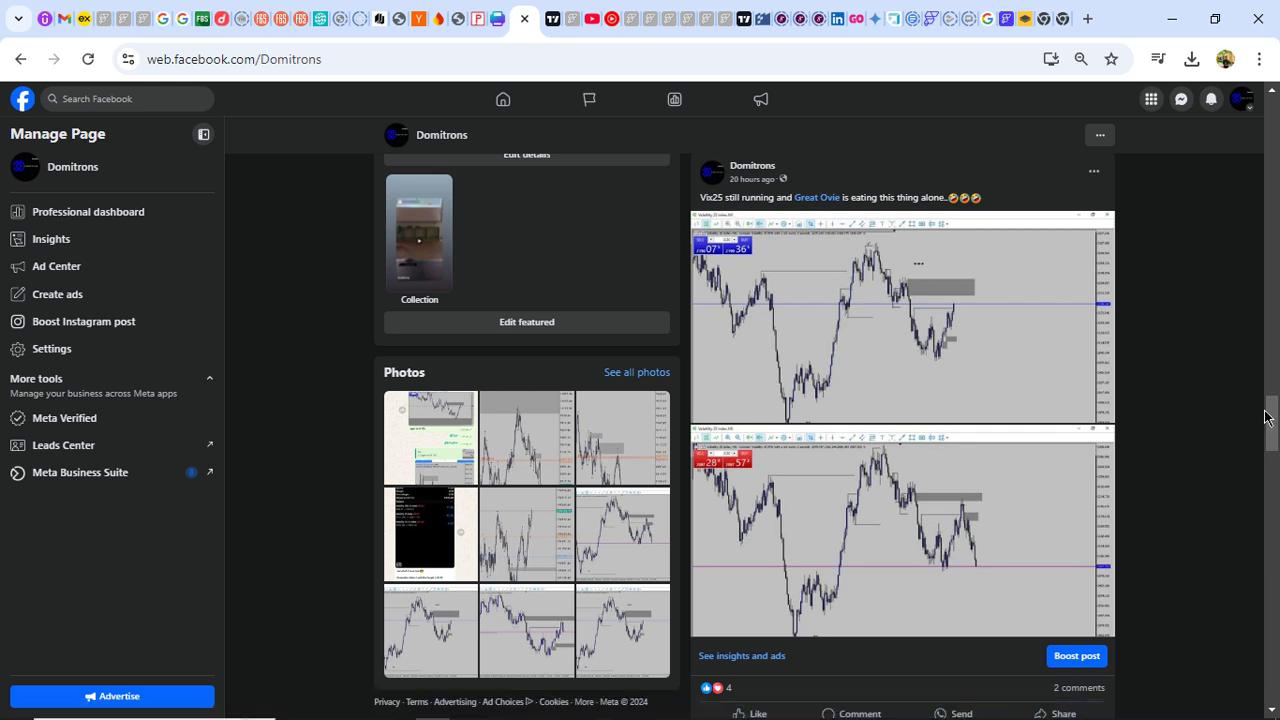
# Step: Look through the trading-chart posts on the Domitrons Facebook page
pyautogui.moveTo(1272, 412); pyautogui.dragTo(1248, 715)
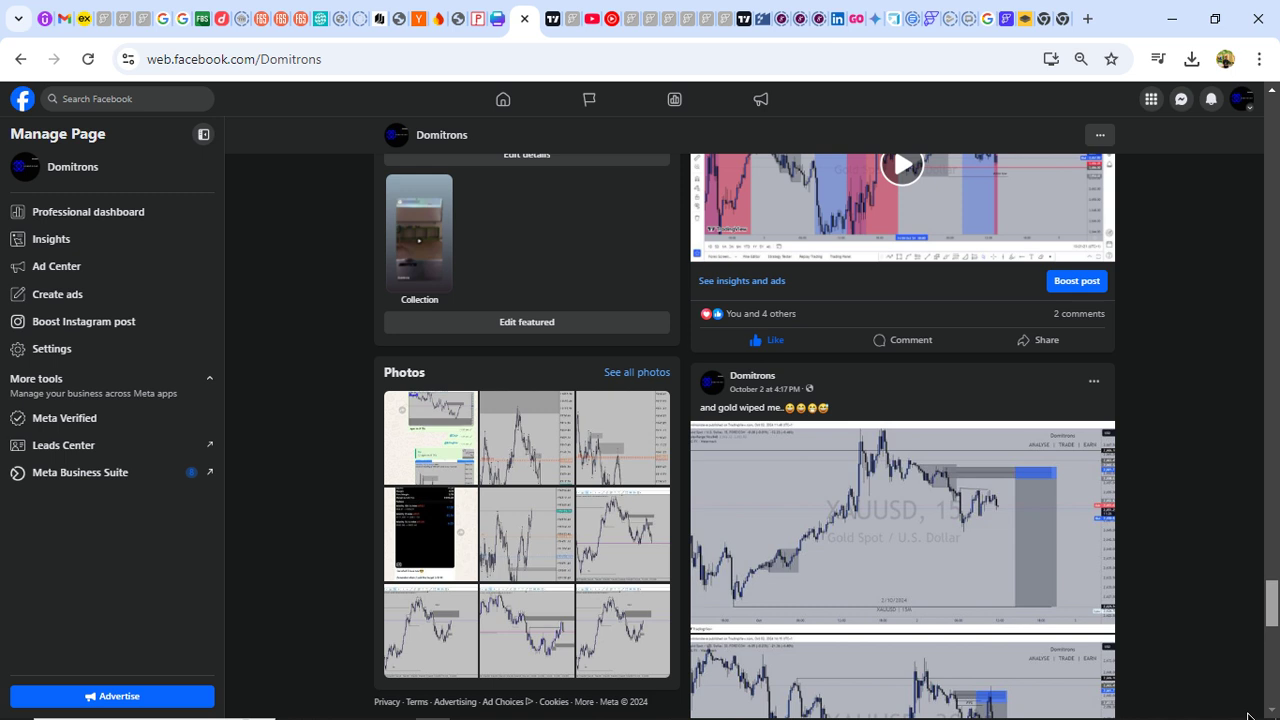
pyautogui.moveTo(1277, 625); pyautogui.dragTo(1259, 502)
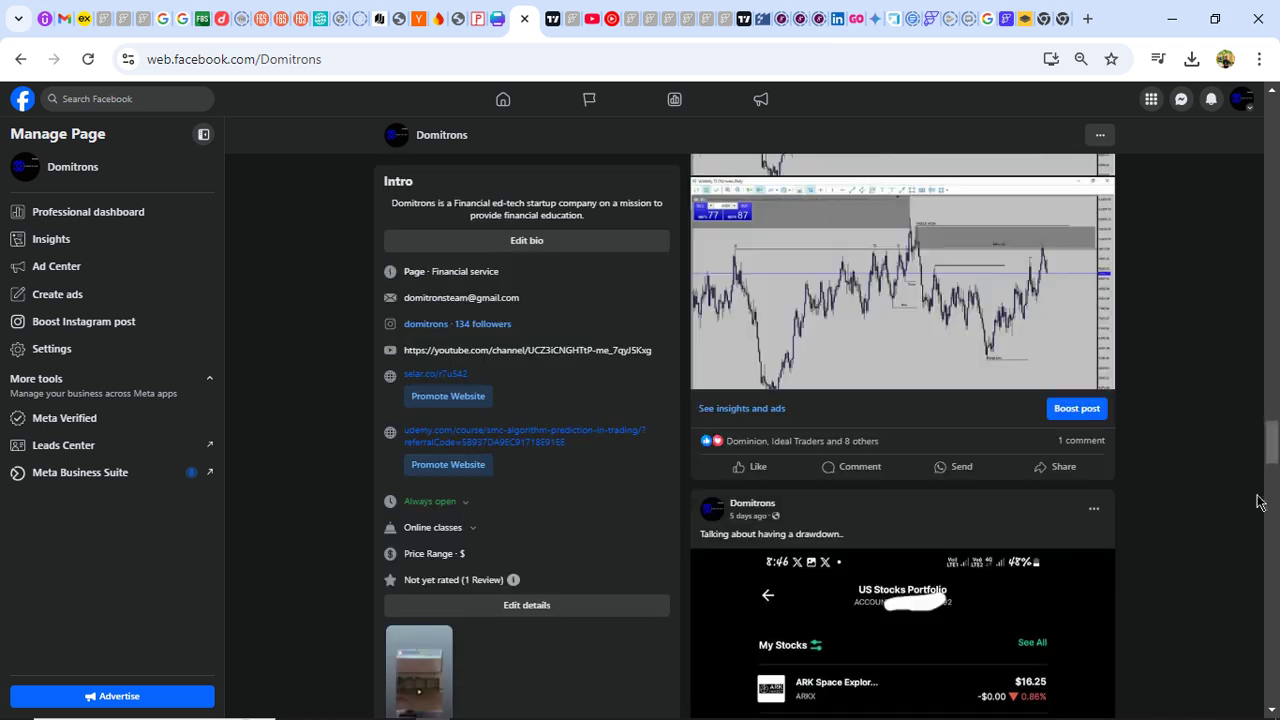
pyautogui.moveTo(608, 716)
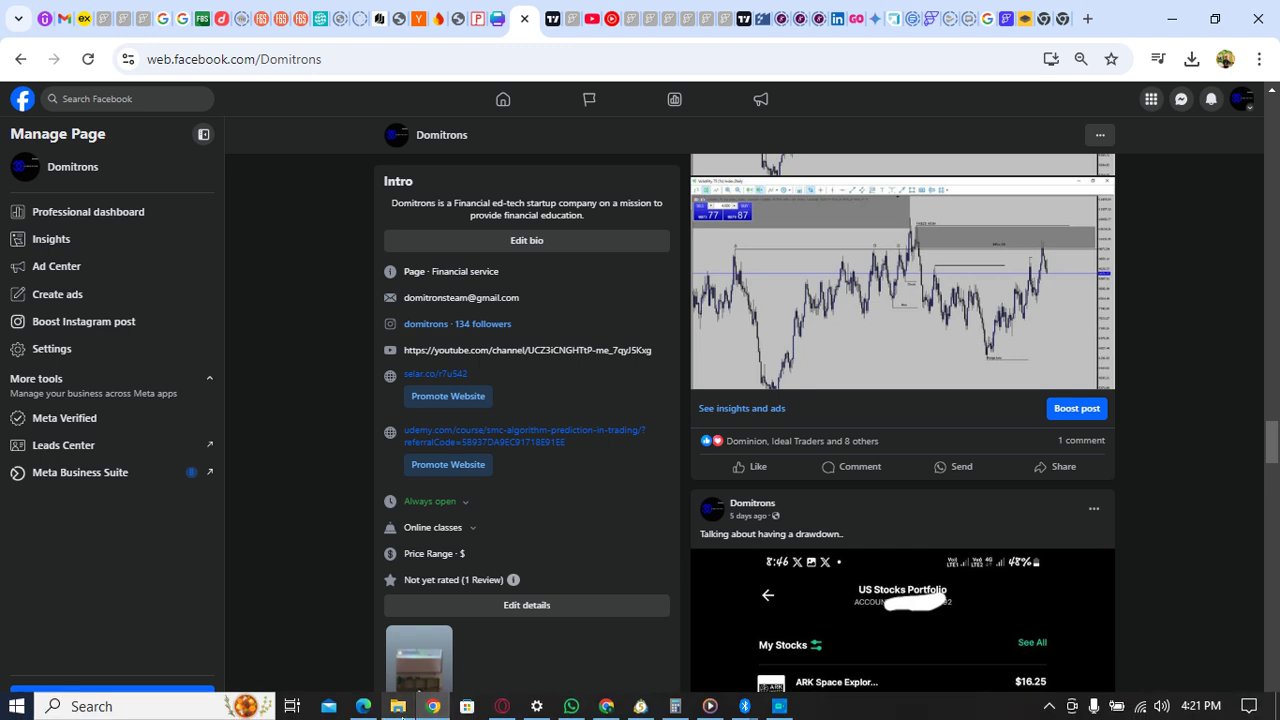
# Step: Switch to the Downloads folder in File Explorer and view the "MetaTrader 5 hht" and "MetaTrader 5rrre" chart images
pyautogui.click(423, 708)
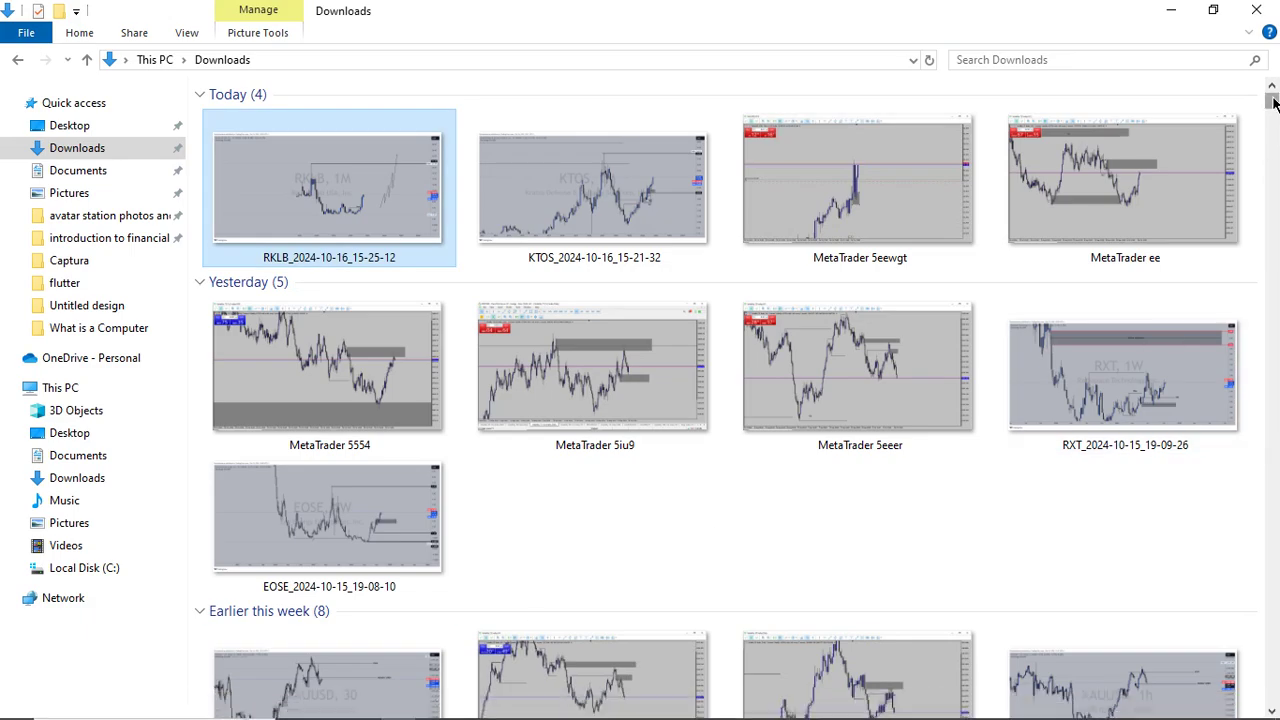
pyautogui.moveTo(1274, 104); pyautogui.dragTo(1273, 121)
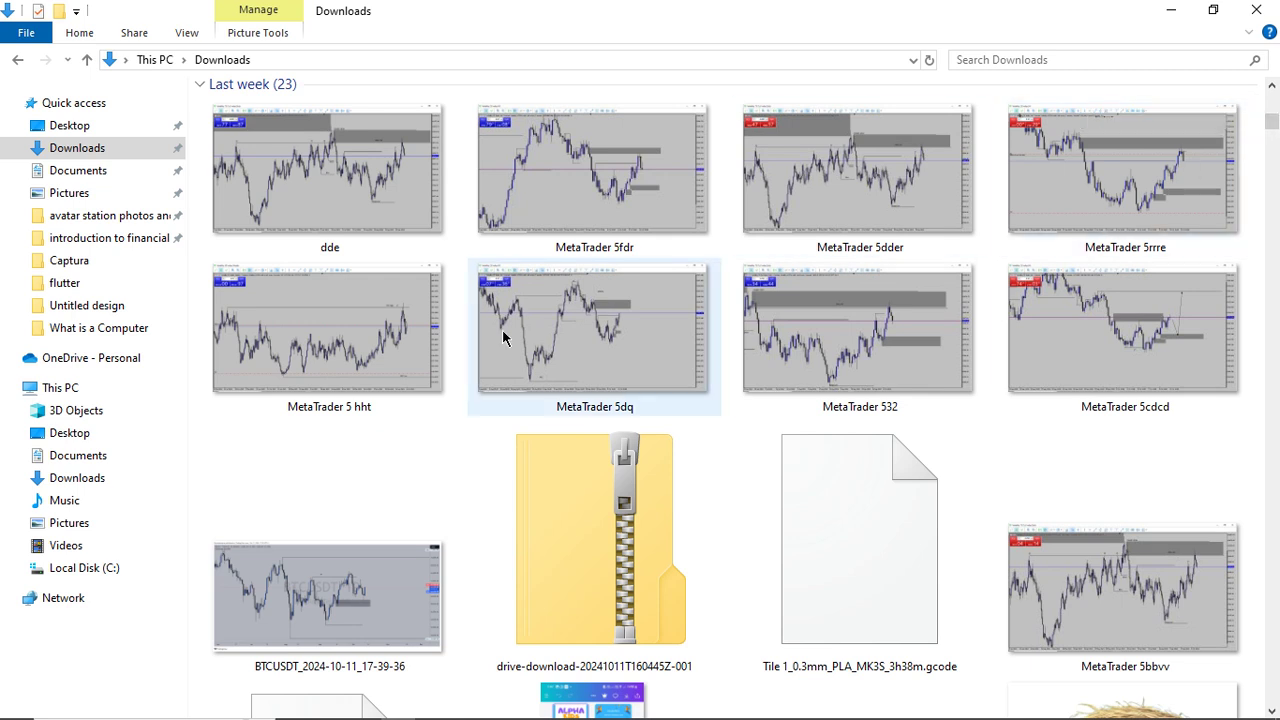
pyautogui.click(337, 366)
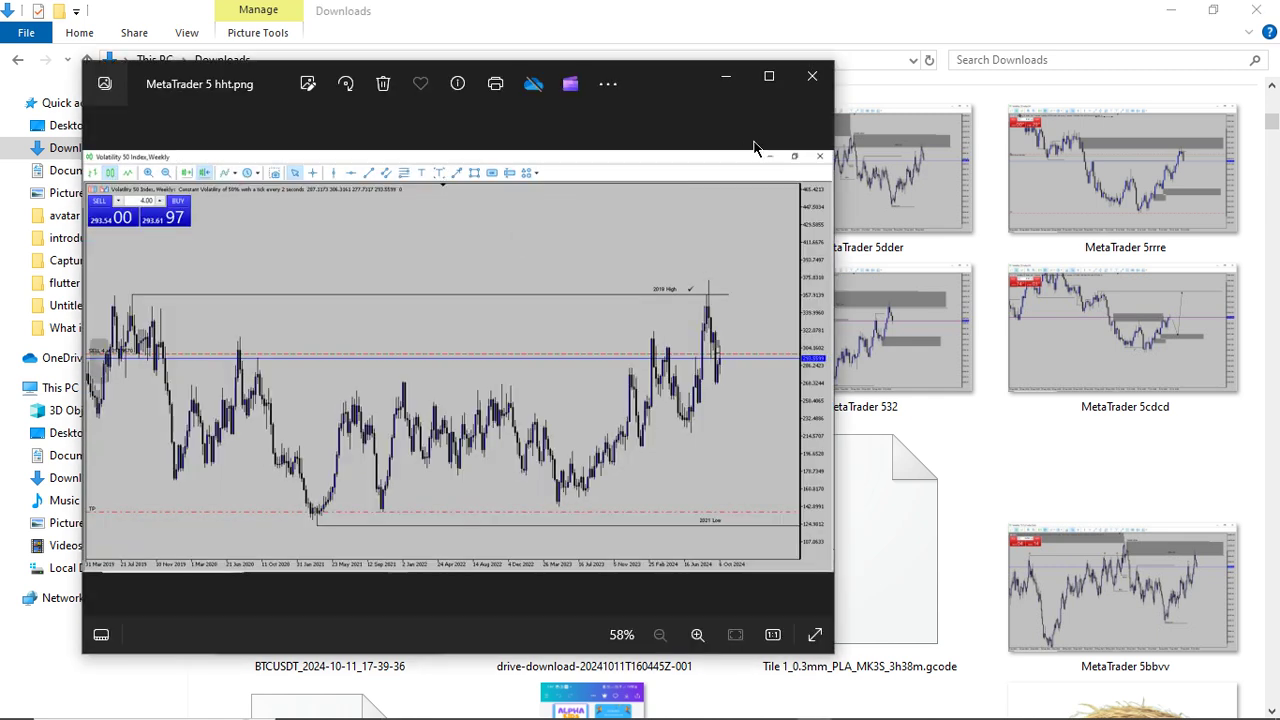
pyautogui.click(767, 78)
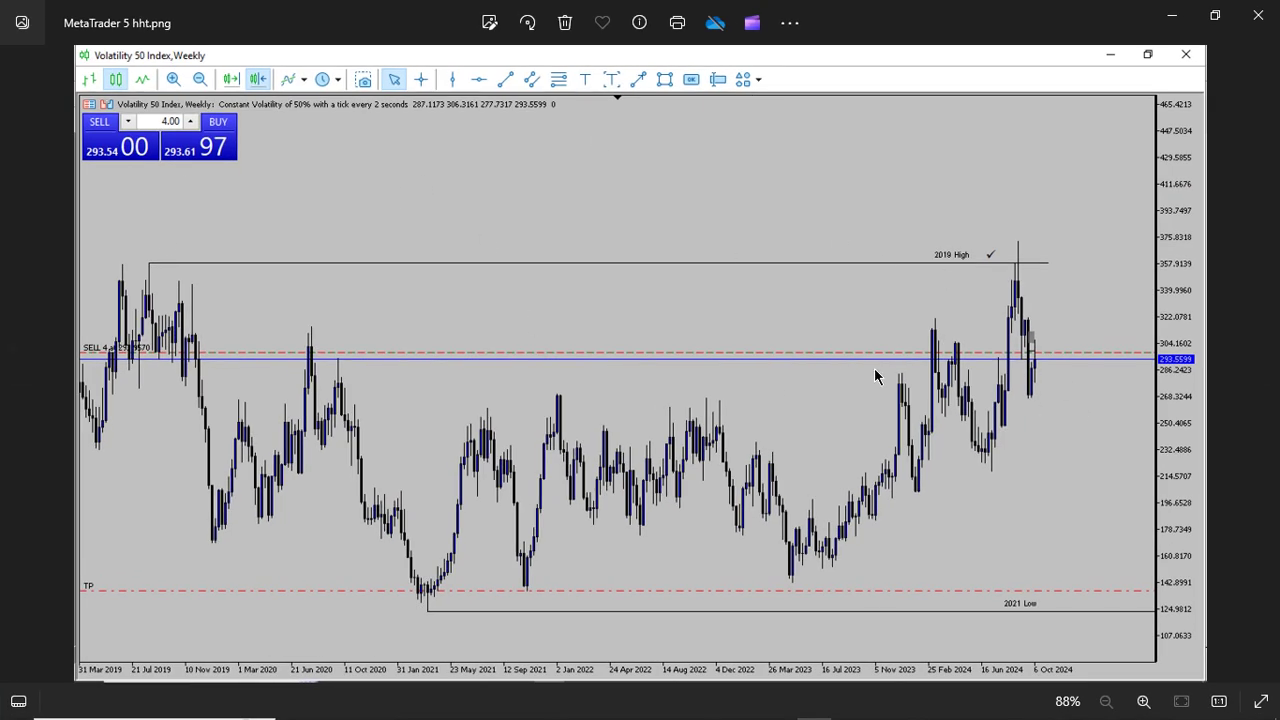
pyautogui.press('Right')
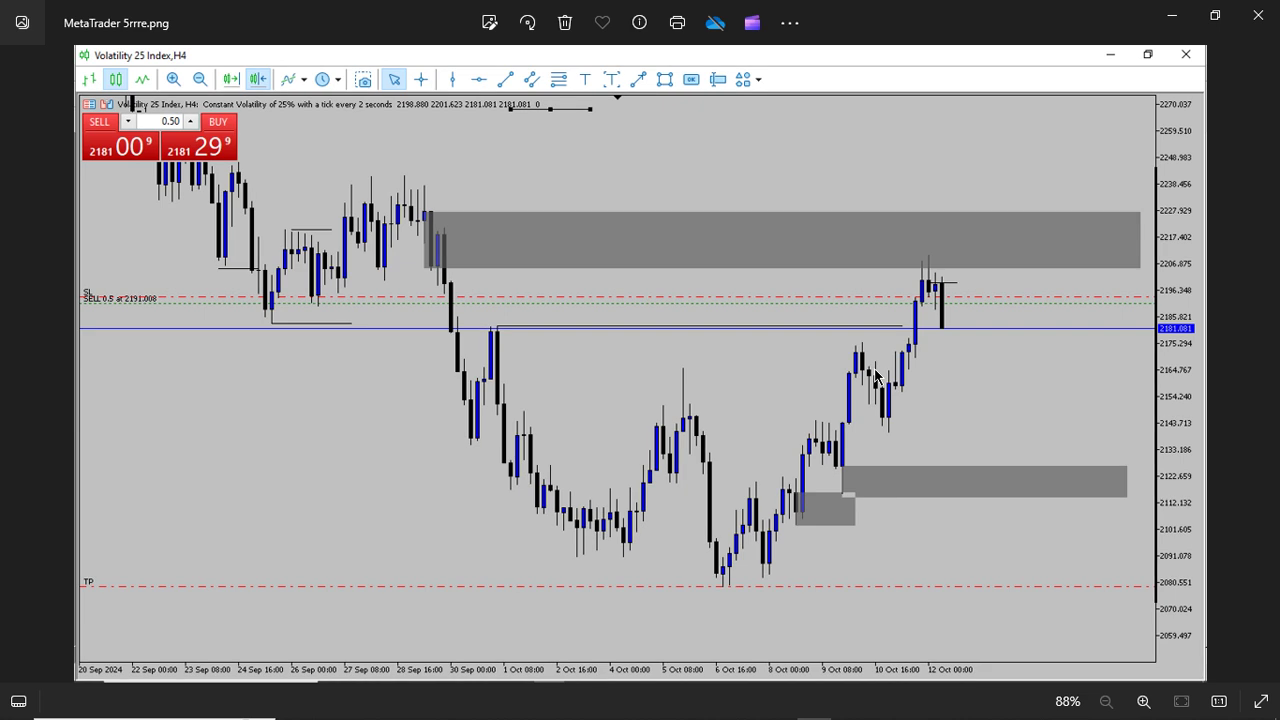
pyautogui.click(1258, 15)
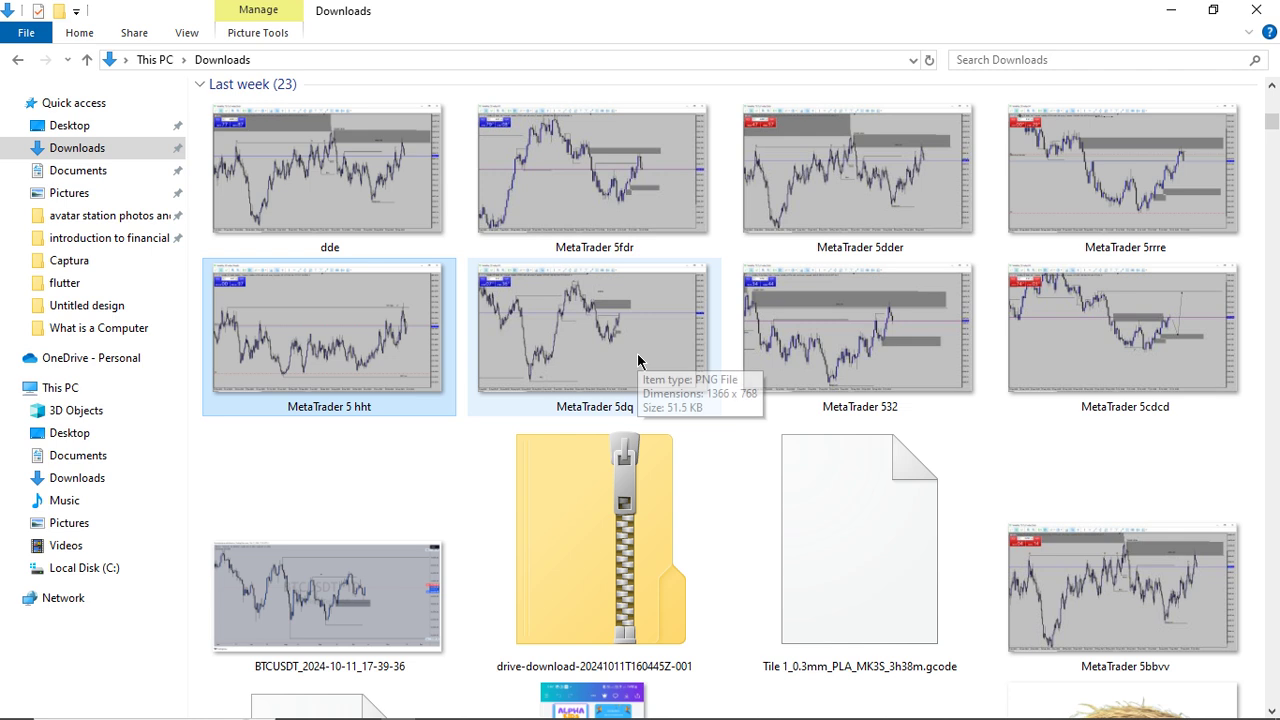
# Step: View the "MetaTrader 532" and "MetaTrader 5mhu" chart images from the Downloads folder
pyautogui.doubleClick(823, 318)
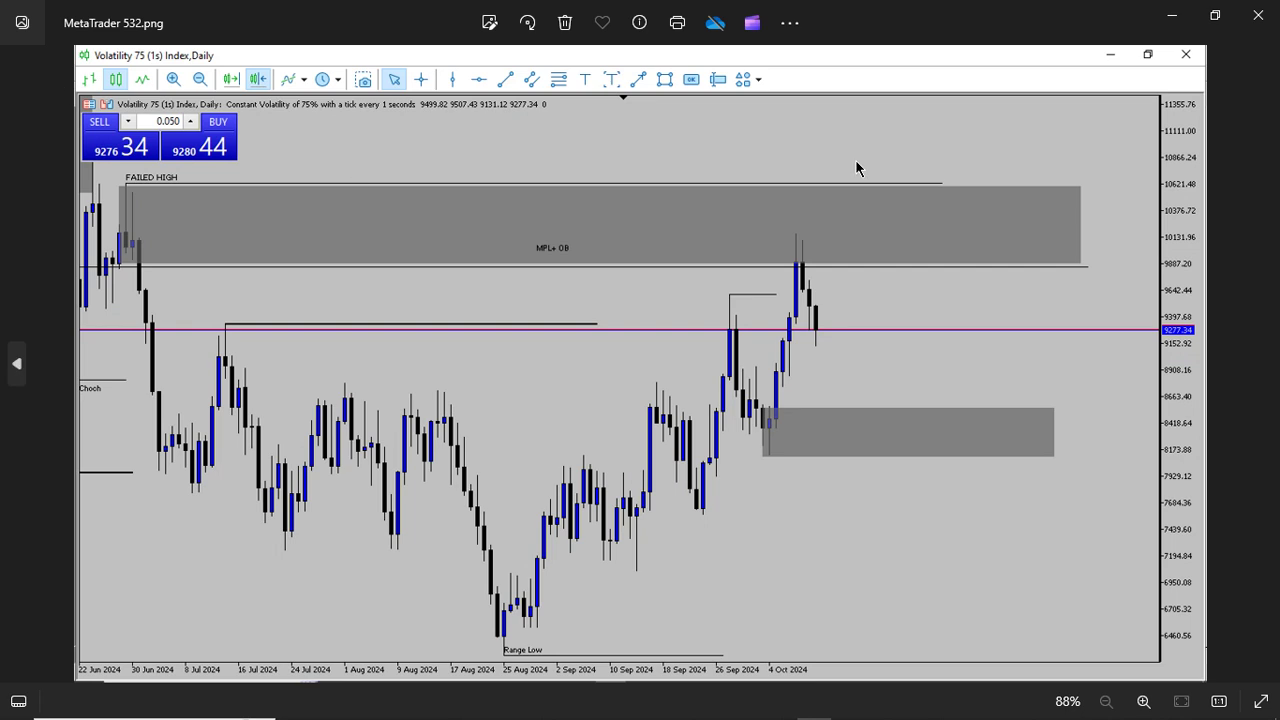
pyautogui.click(1258, 15)
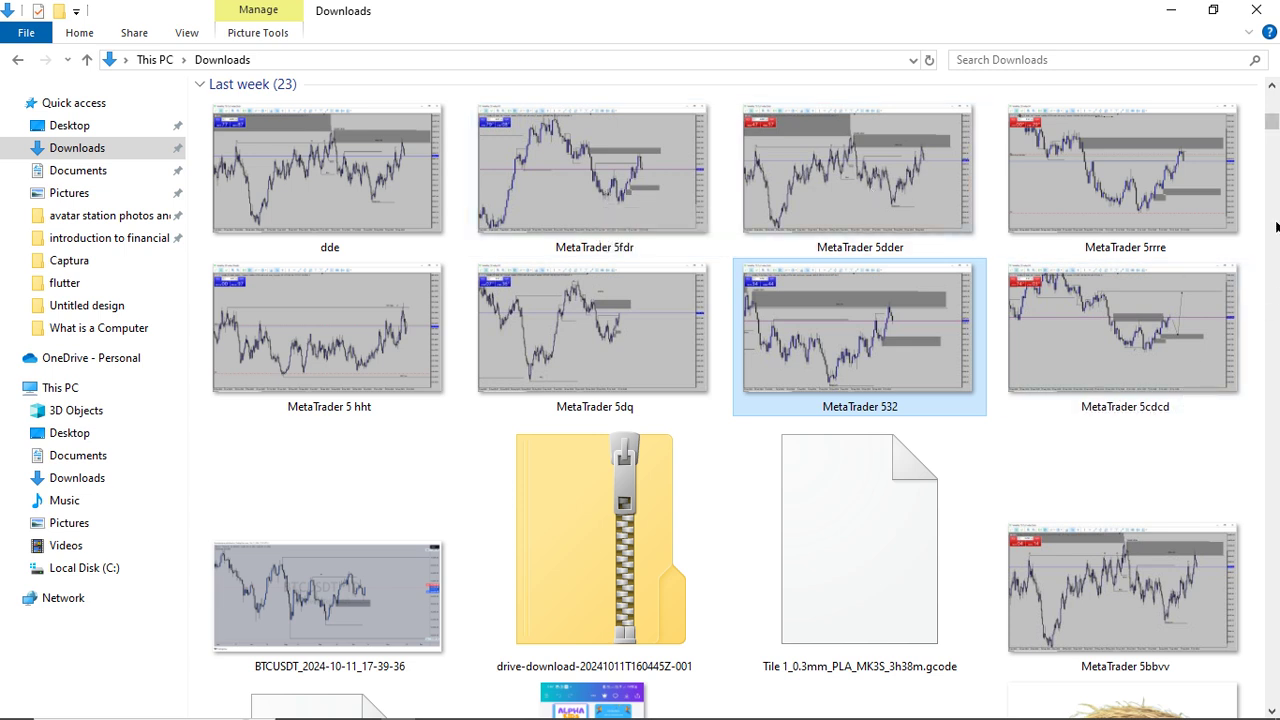
pyautogui.moveTo(1272, 131); pyautogui.dragTo(1271, 110)
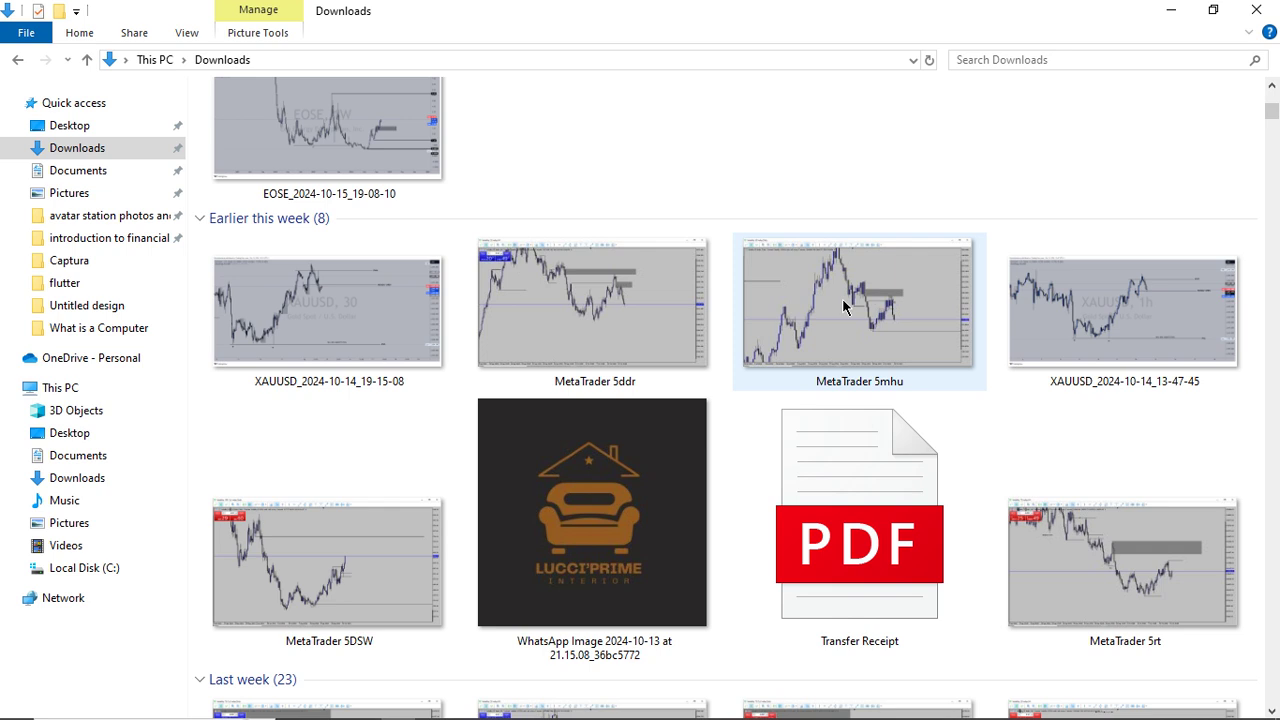
pyautogui.click(857, 326)
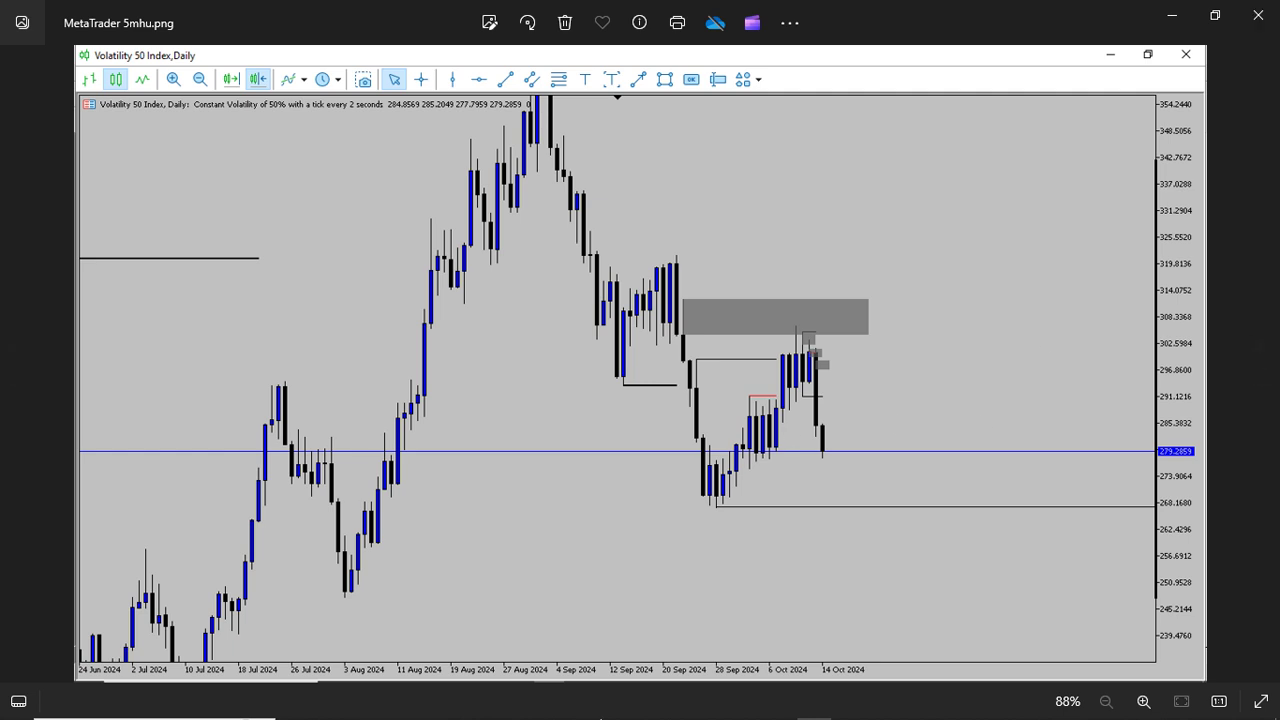
# Step: Switch to MetaTrader 5 and show the Volatility 25 Index chart in full screen
pyautogui.moveTo(600, 719)
pyautogui.moveTo(790, 714)
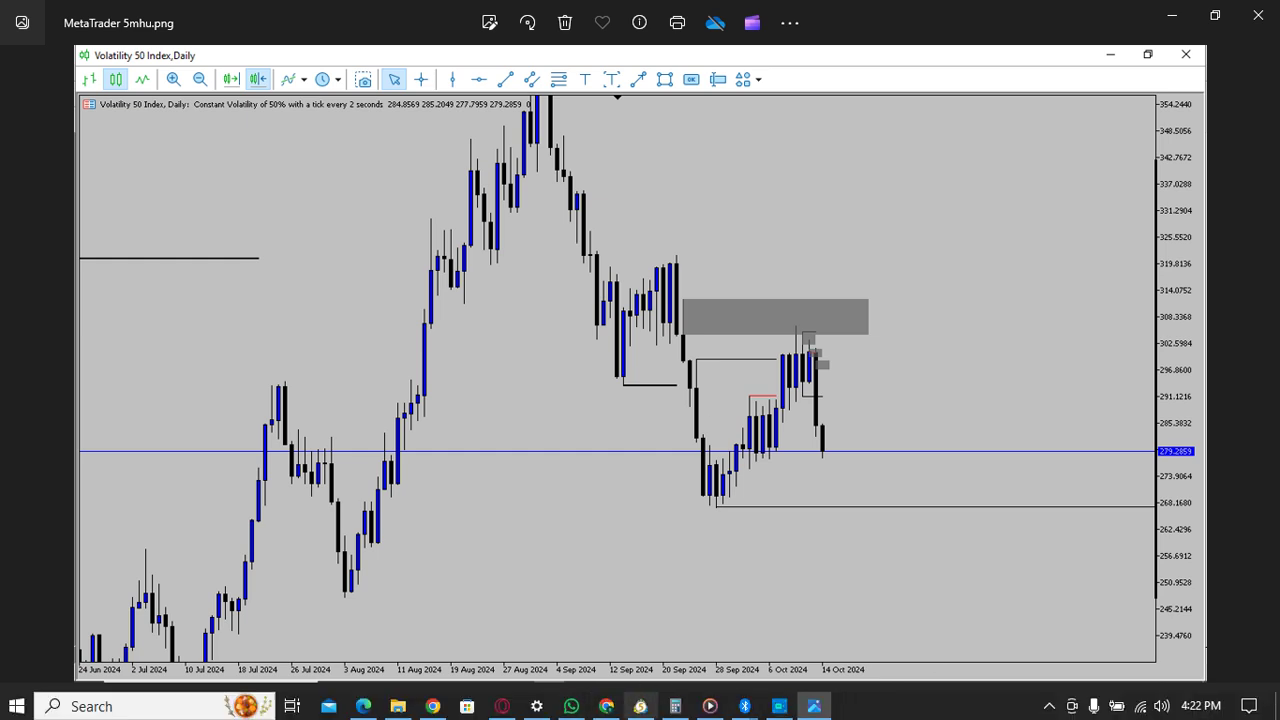
pyautogui.click(640, 706)
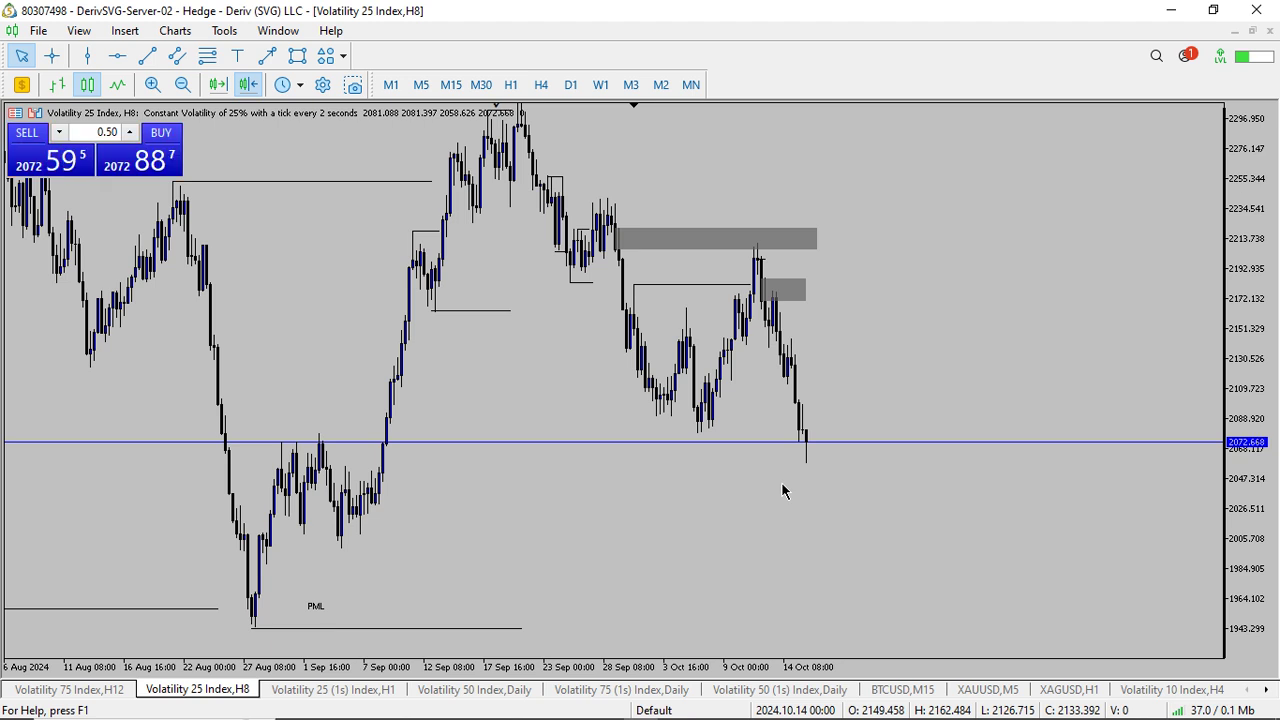
pyautogui.press('F11')
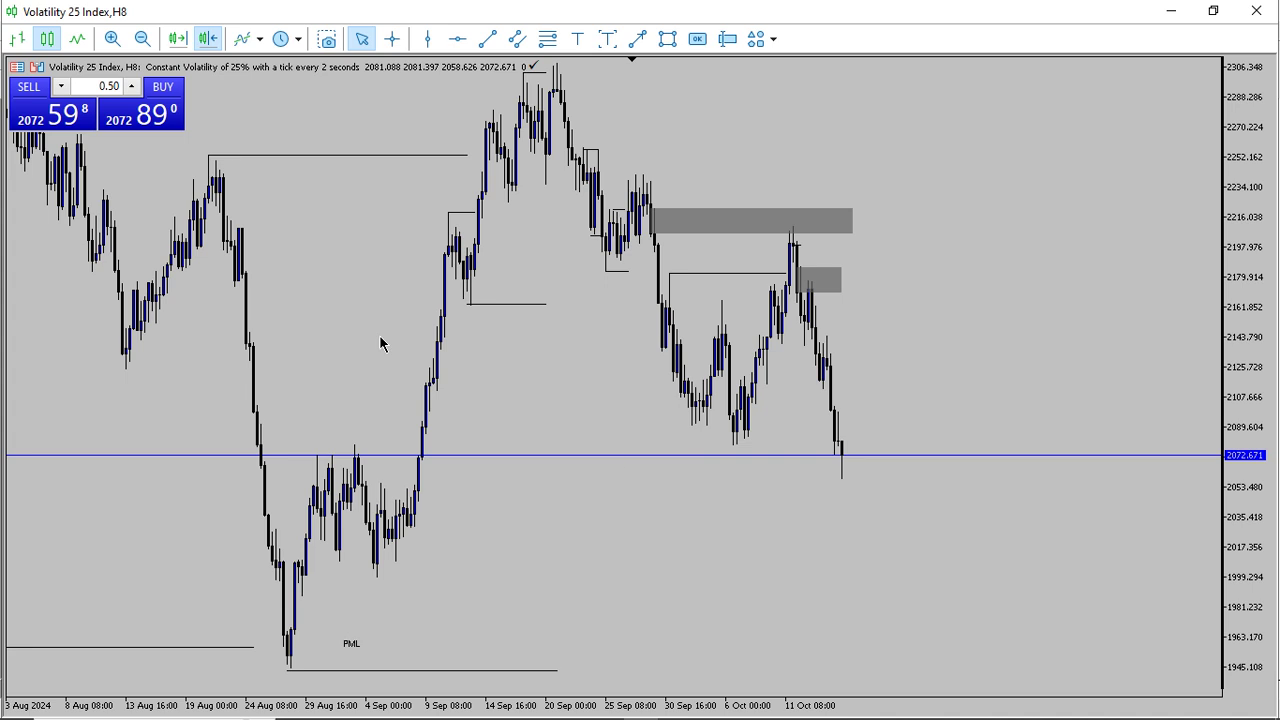
# Step: Change the Volatility 25 Index chart to the Monthly timeframe and scale it to show the candles since 2019
pyautogui.moveTo(579, 412); pyautogui.dragTo(643, 427)
pyautogui.moveTo(690, 387); pyautogui.dragTo(697, 375)
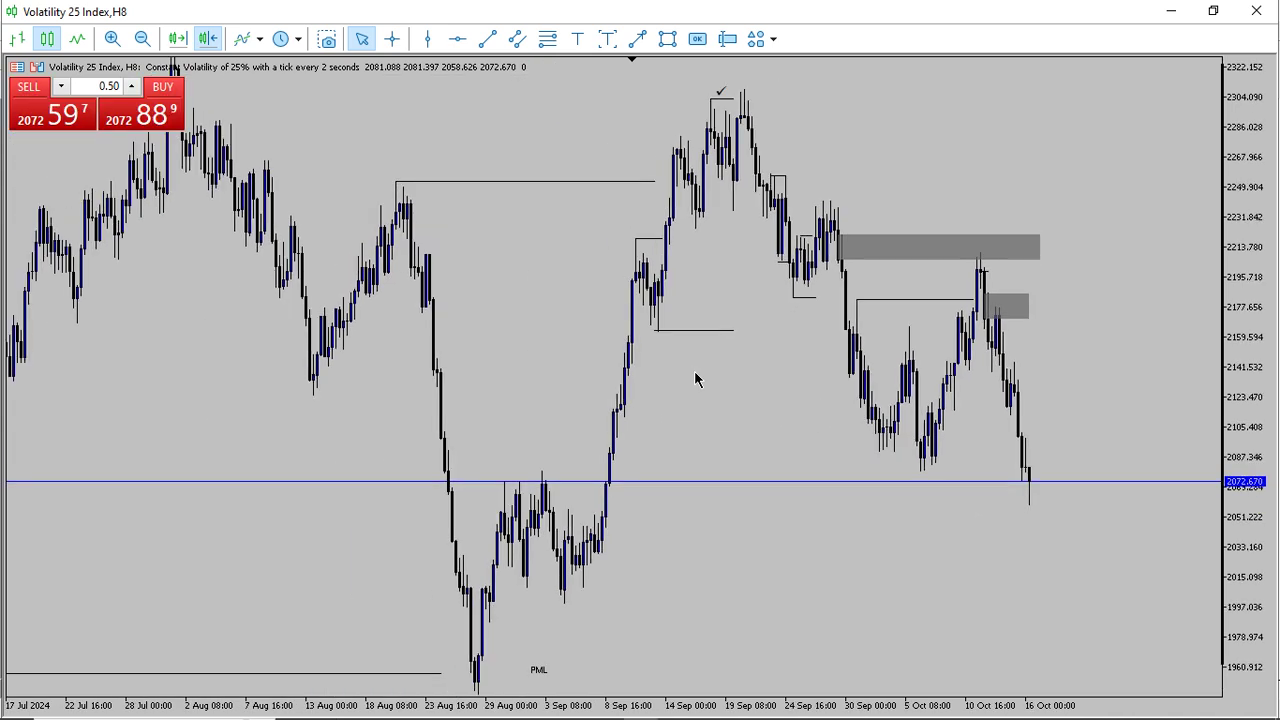
pyautogui.moveTo(601, 347); pyautogui.dragTo(573, 388)
pyautogui.click(296, 39)
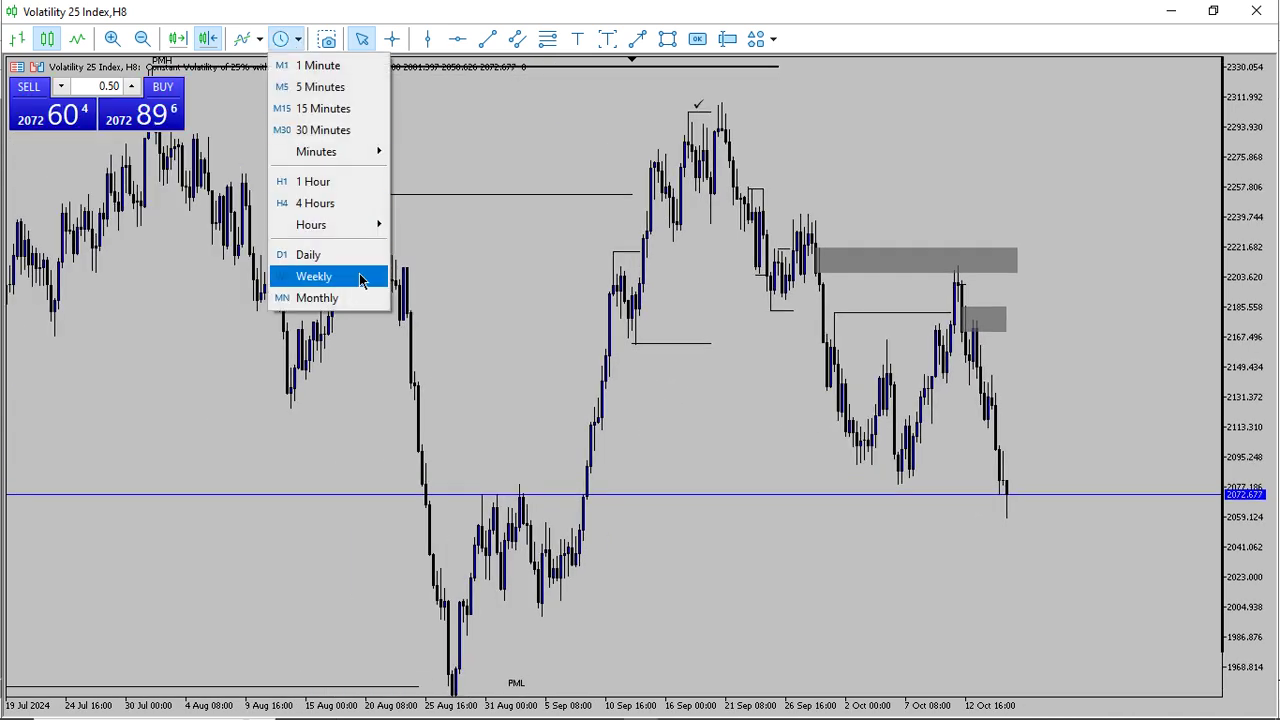
pyautogui.click(330, 298)
pyautogui.moveTo(1217, 170); pyautogui.dragTo(1151, 523)
pyautogui.click(112, 39)
pyautogui.click(112, 39)
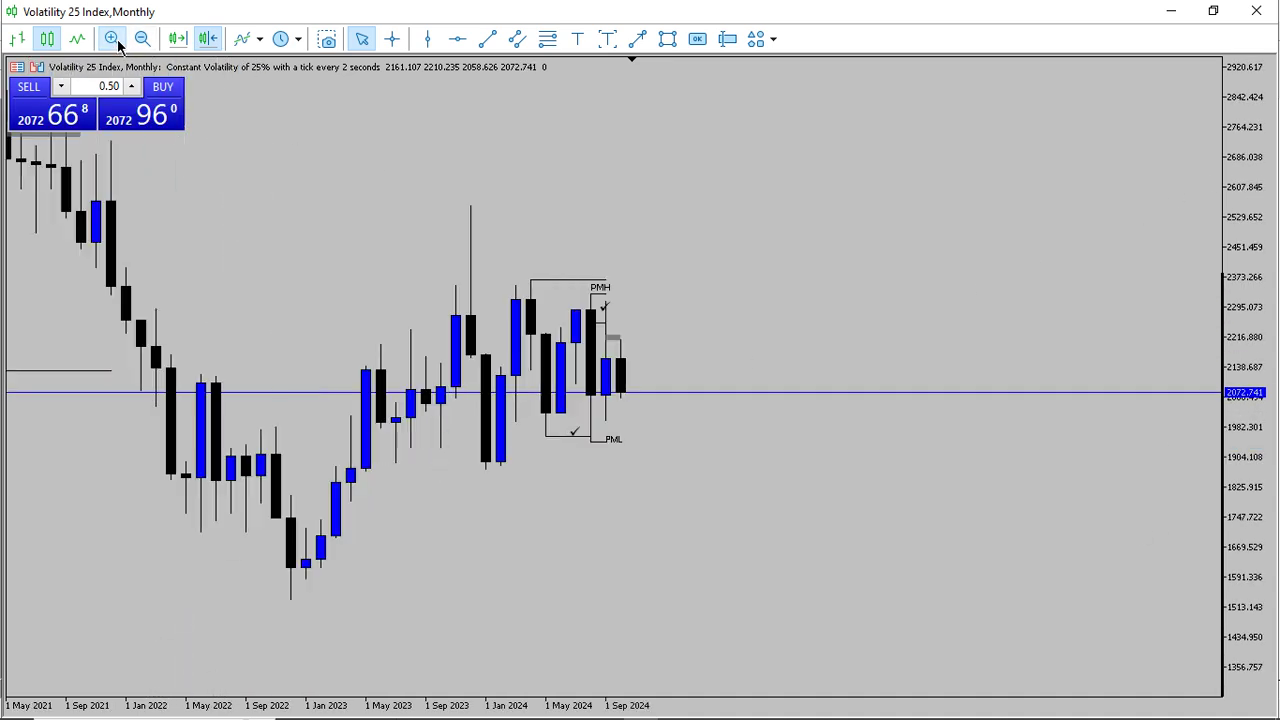
pyautogui.click(151, 35)
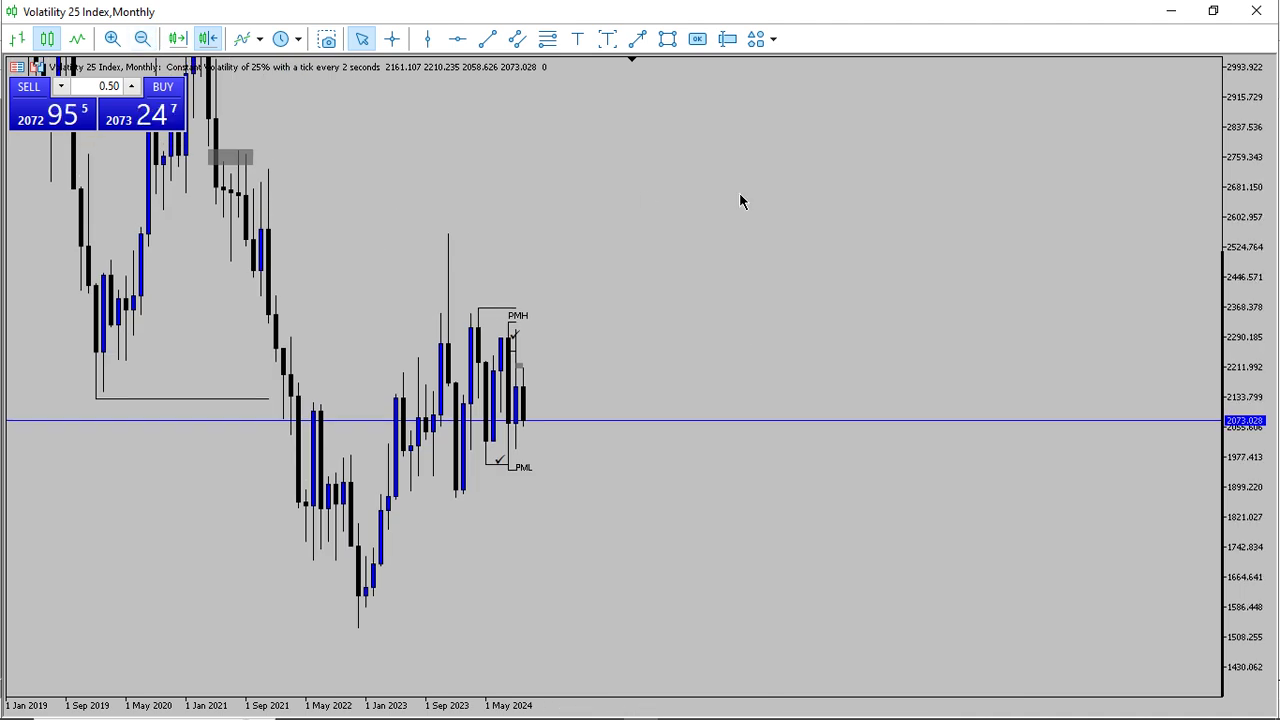
# Step: Delete all drawn objects from the Volatility 25 Index monthly chart through its object list
pyautogui.hotkey('ctrl', 'b')
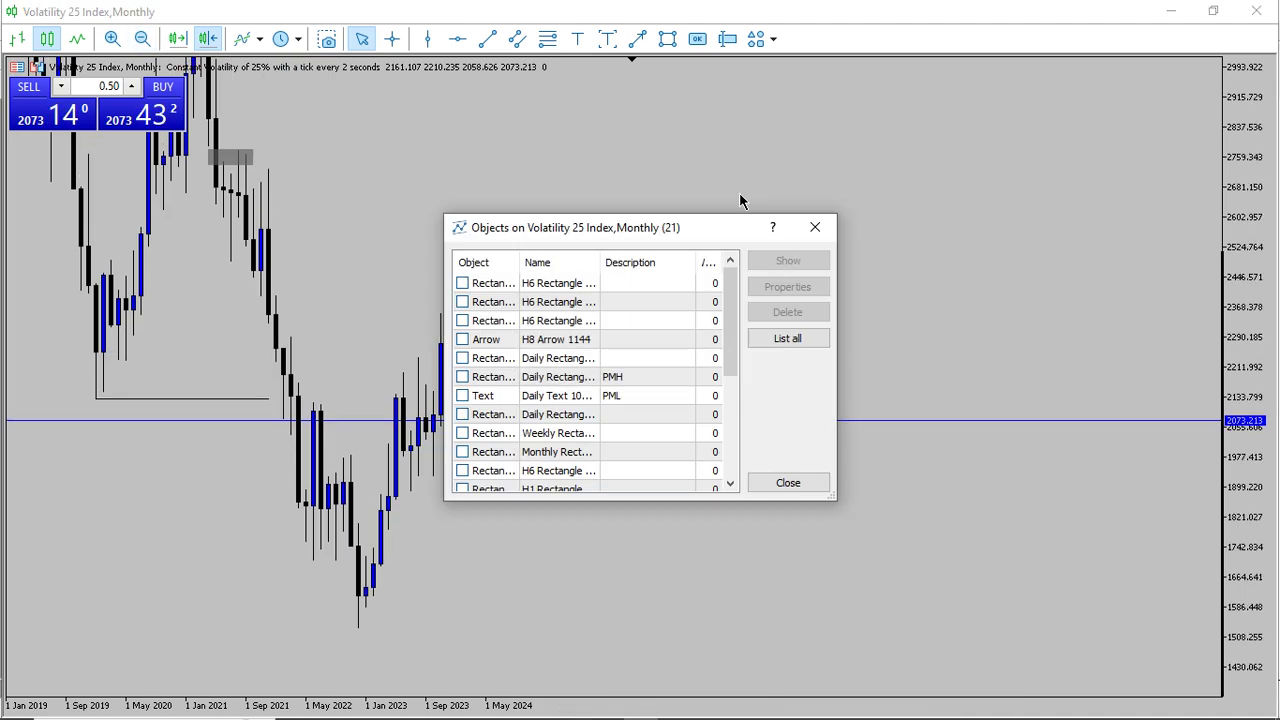
pyautogui.click(603, 288)
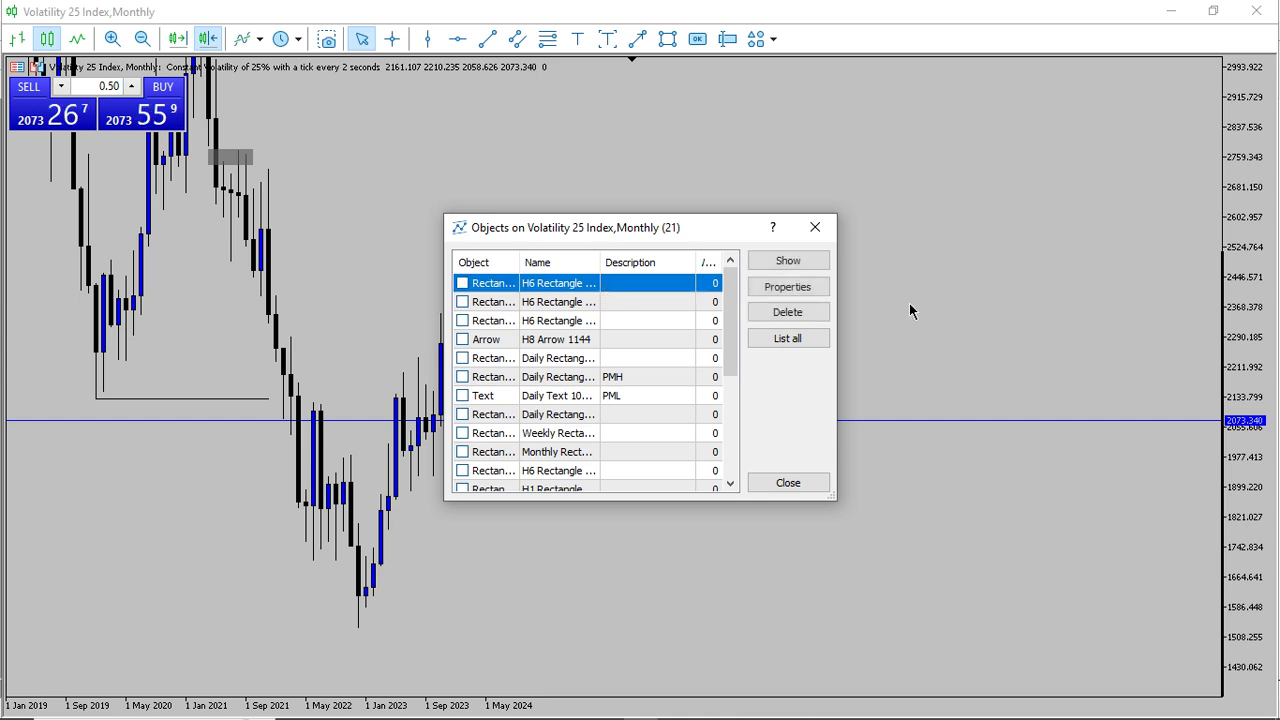
pyautogui.click(788, 312)
pyautogui.click(788, 312)
pyautogui.click(788, 312)
pyautogui.click(788, 312)
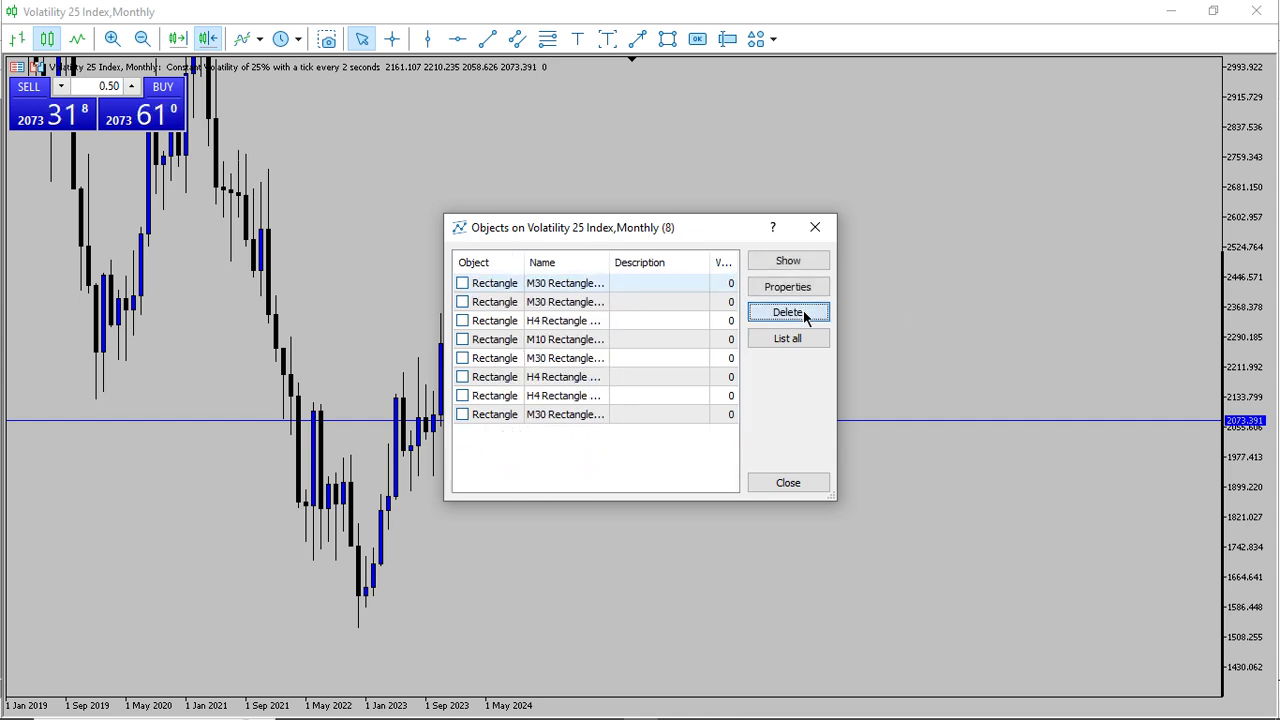
pyautogui.click(805, 316)
pyautogui.click(805, 316)
pyautogui.click(805, 316)
pyautogui.click(791, 487)
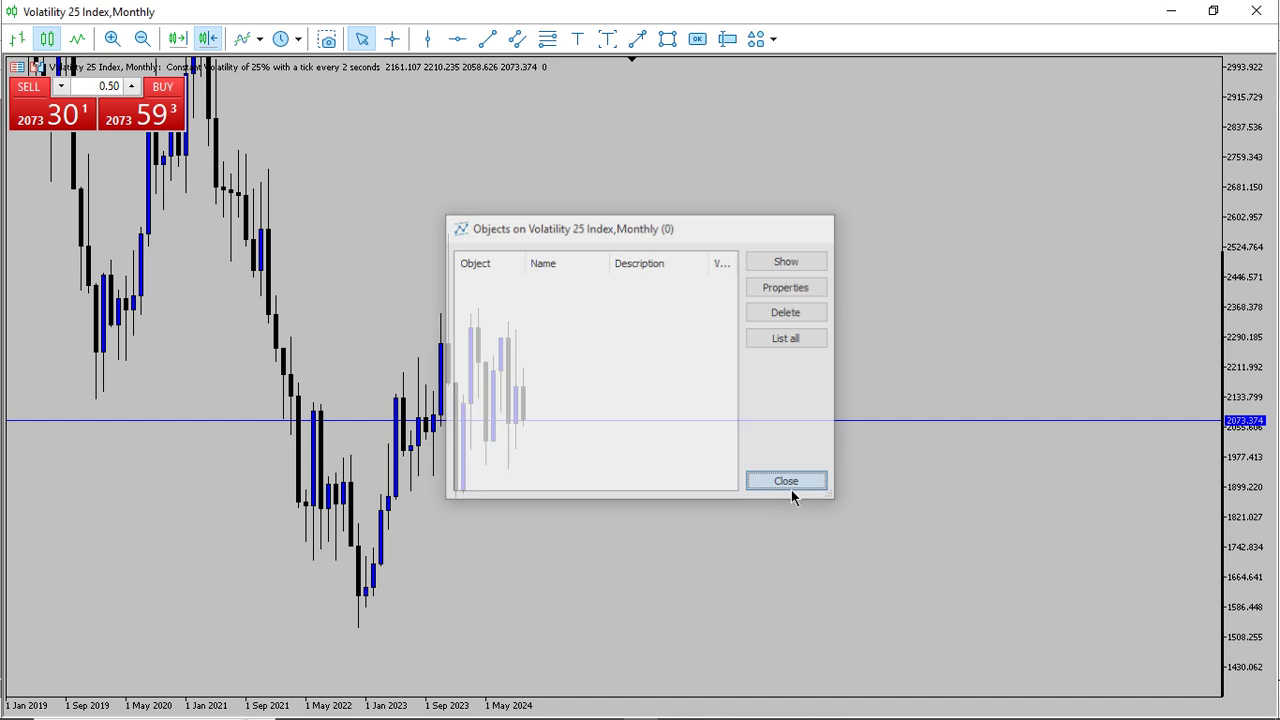
# Step: Examine the monthly price swings of the Volatility 25 Index since 2019
pyautogui.moveTo(493, 324); pyautogui.dragTo(544, 432)
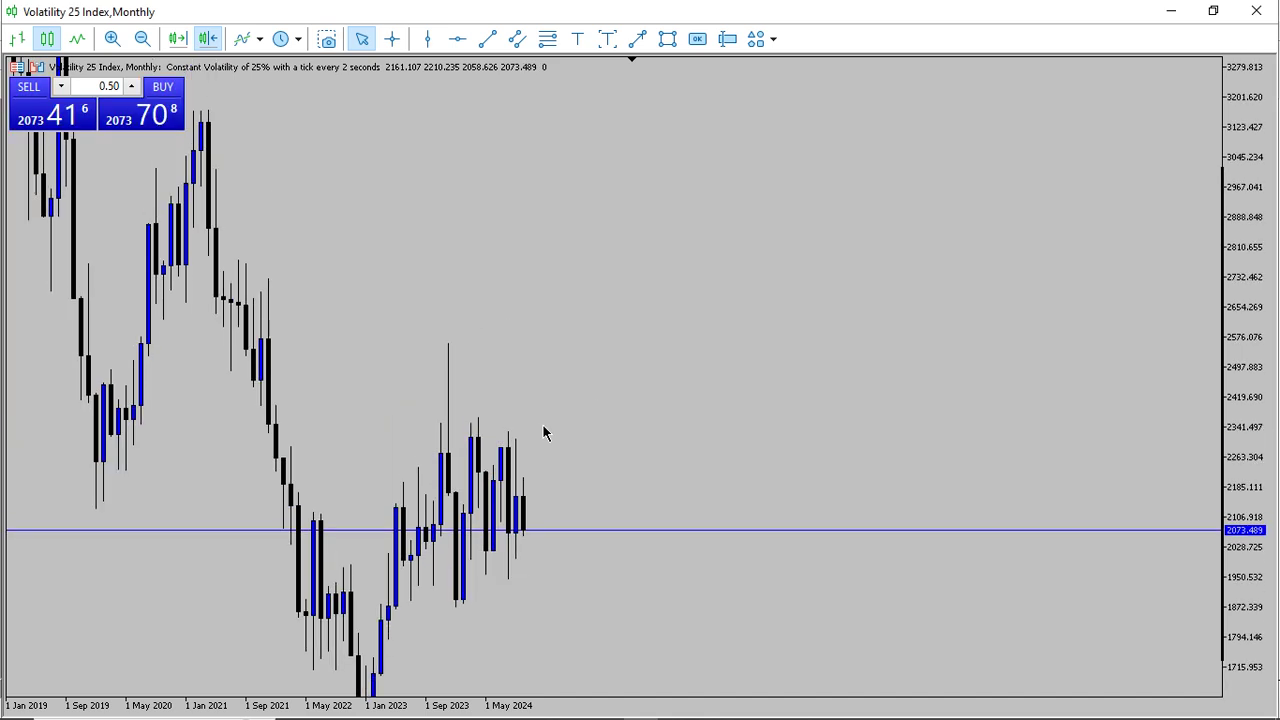
pyautogui.moveTo(1254, 242); pyautogui.dragTo(1206, 304)
pyautogui.moveTo(1264, 228); pyautogui.dragTo(1226, 325)
pyautogui.moveTo(865, 262); pyautogui.dragTo(805, 337)
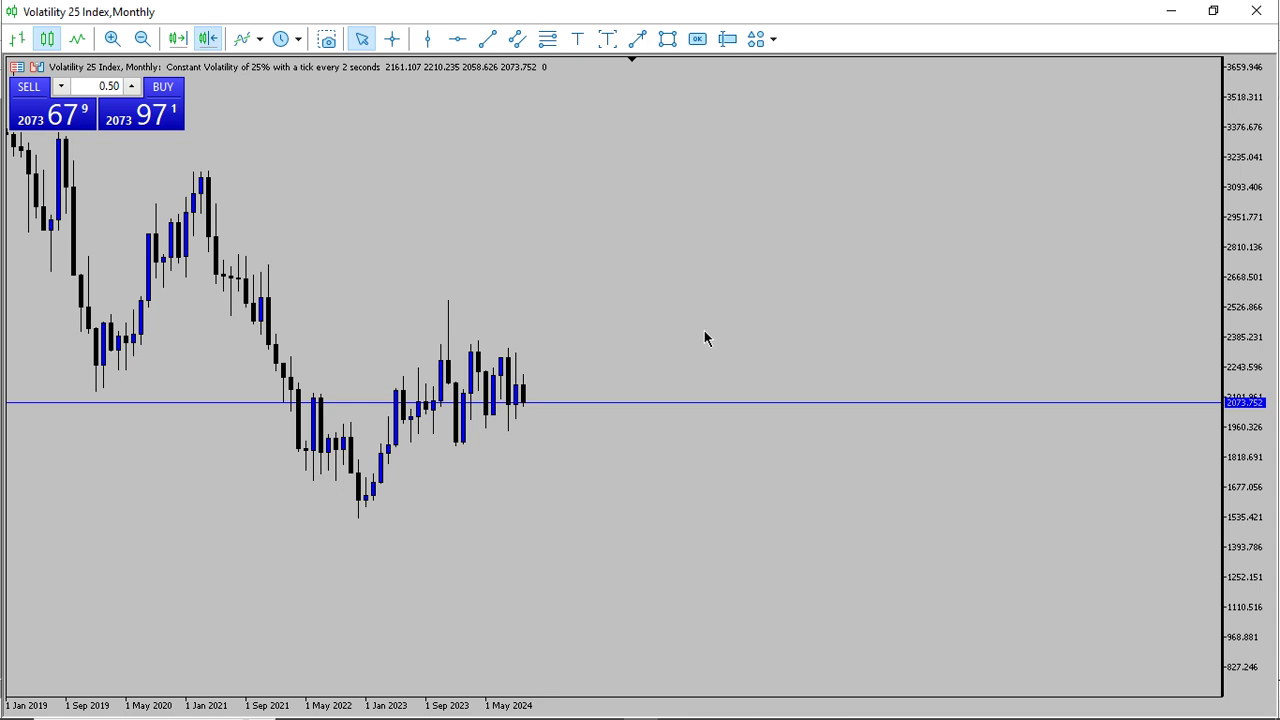
pyautogui.click(391, 38)
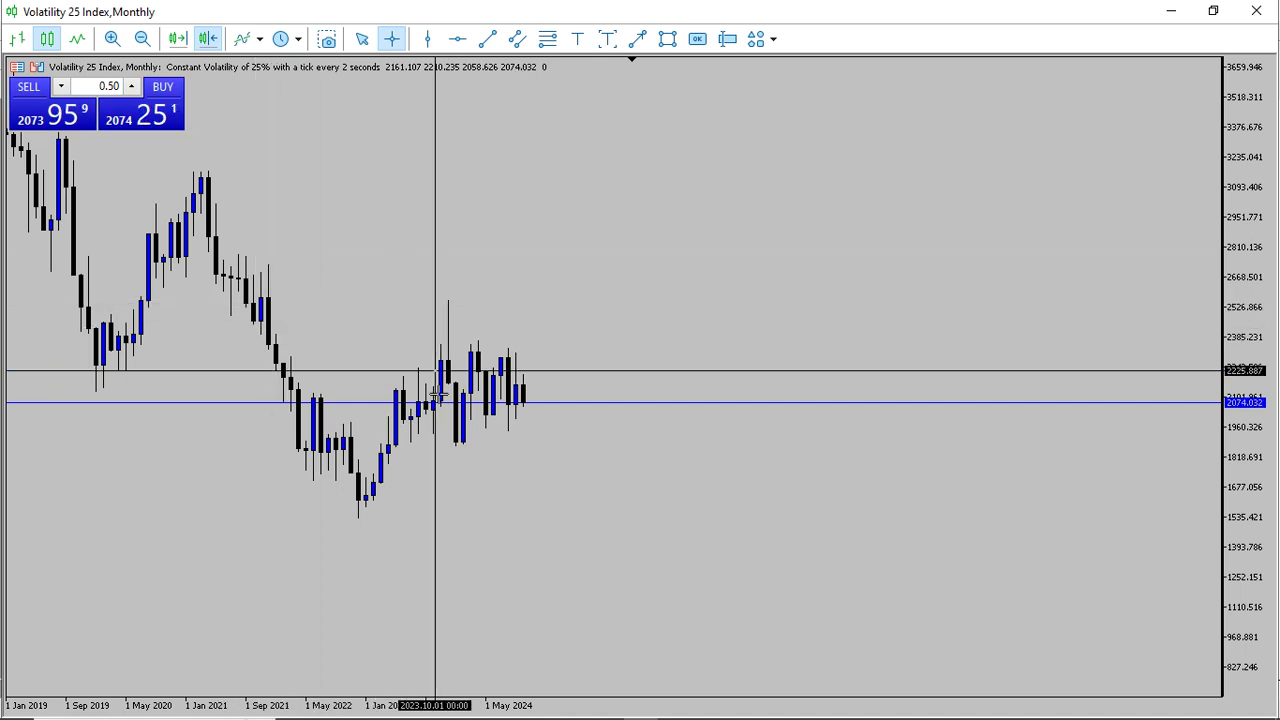
pyautogui.click(552, 374)
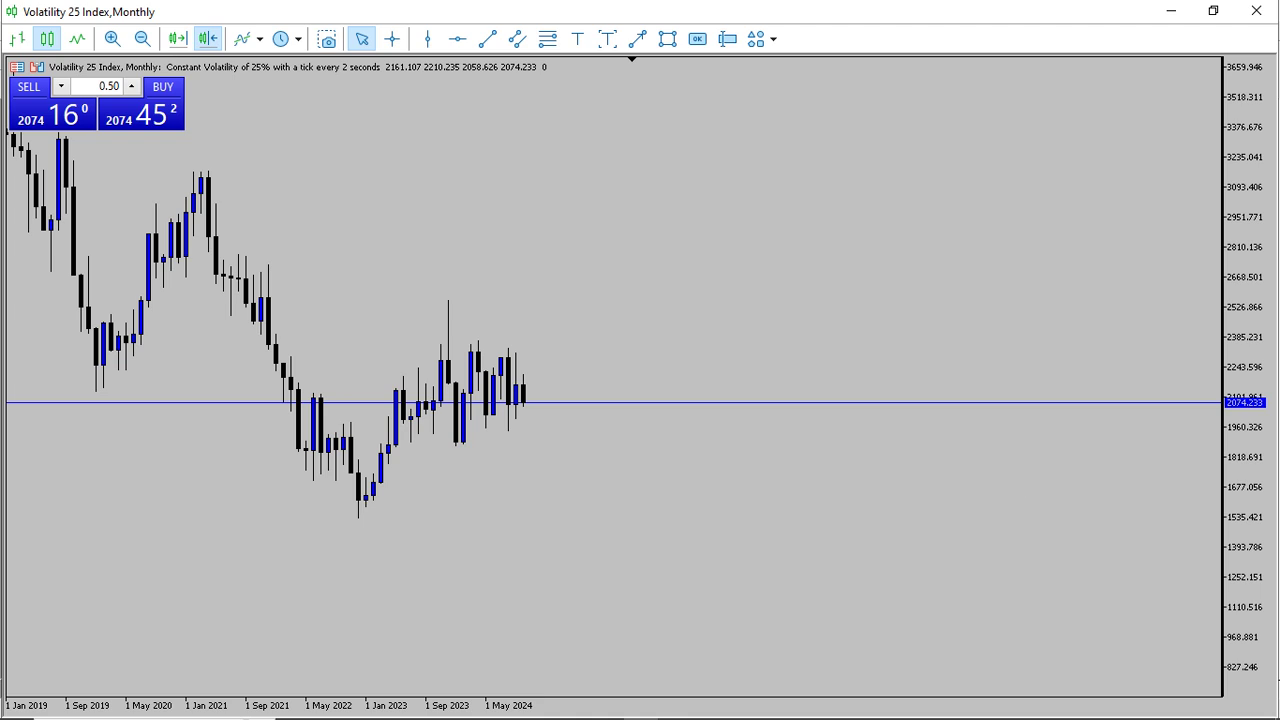
pyautogui.moveTo(1261, 580); pyautogui.dragTo(1250, 385)
pyautogui.moveTo(904, 362); pyautogui.dragTo(905, 418)
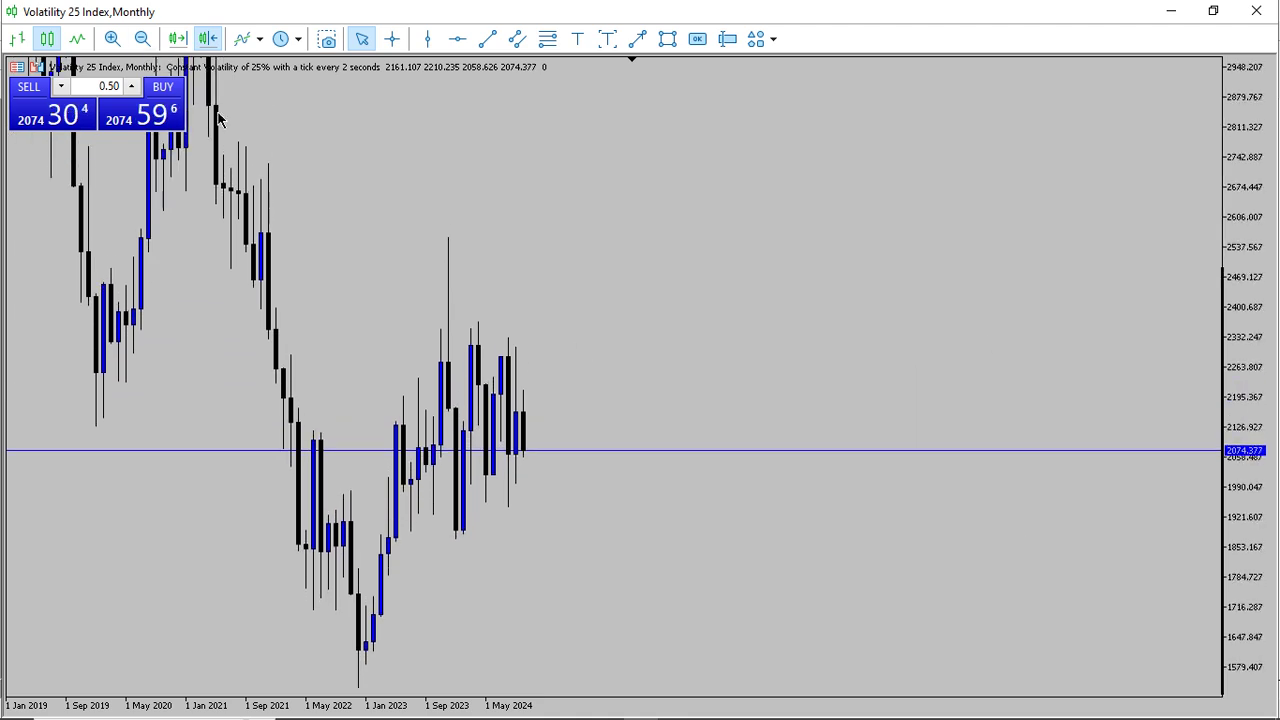
# Step: Draw a thin rectangle from the December 2023 high at about 2558 across to January 2025
pyautogui.click(114, 41)
pyautogui.moveTo(350, 283); pyautogui.dragTo(544, 293)
pyautogui.middleClick(545, 293)
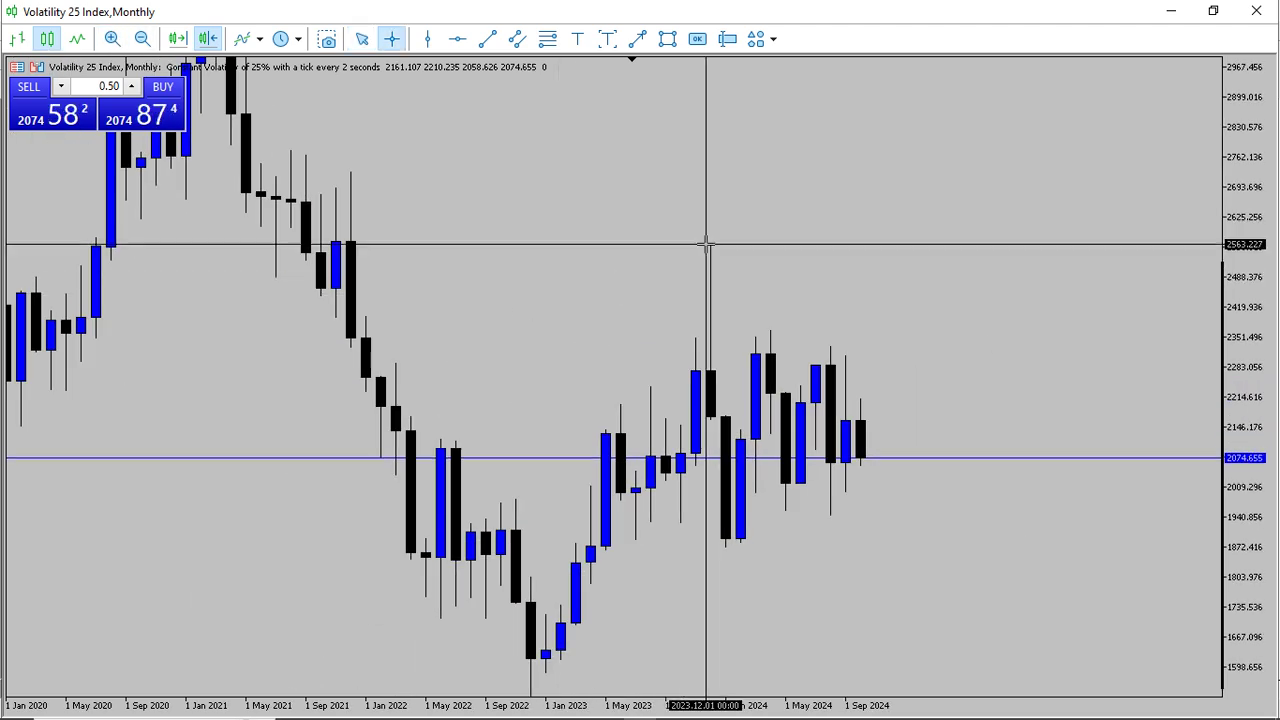
pyautogui.moveTo(748, 528); pyautogui.dragTo(716, 514)
pyautogui.moveTo(903, 379); pyautogui.dragTo(783, 380)
pyautogui.middleClick(783, 380)
pyautogui.click(589, 220)
pyautogui.moveTo(589, 213); pyautogui.dragTo(820, 252)
pyautogui.click(667, 39)
# Step: Set the rectangle's colour to black and turn off its fill
pyautogui.rightClick(820, 254)
pyautogui.click(858, 262)
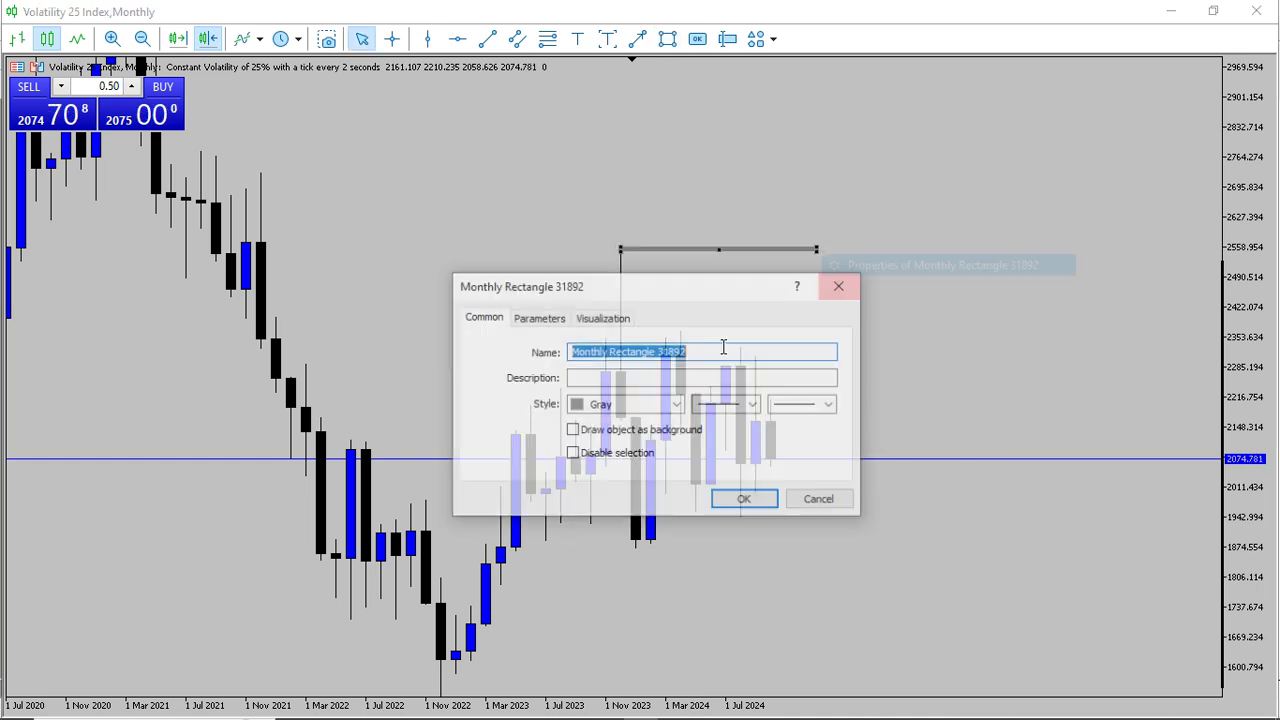
pyautogui.click(580, 405)
pyautogui.click(576, 446)
pyautogui.click(540, 318)
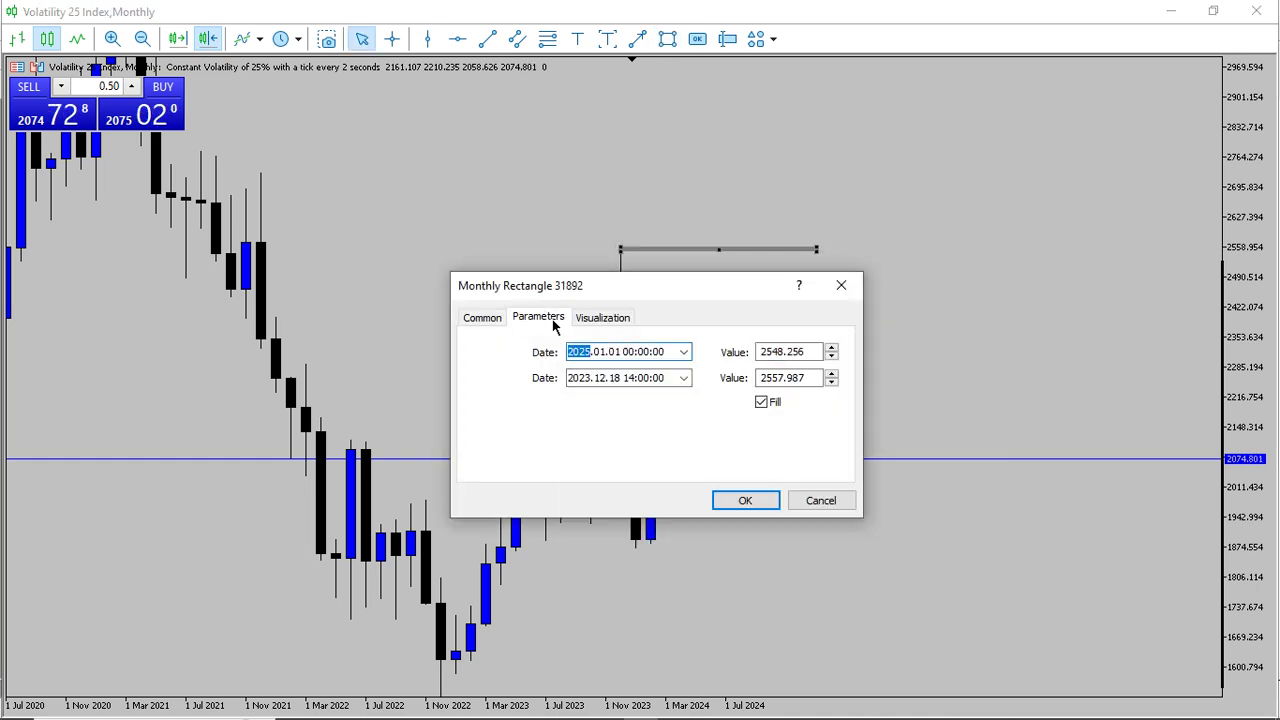
pyautogui.click(760, 403)
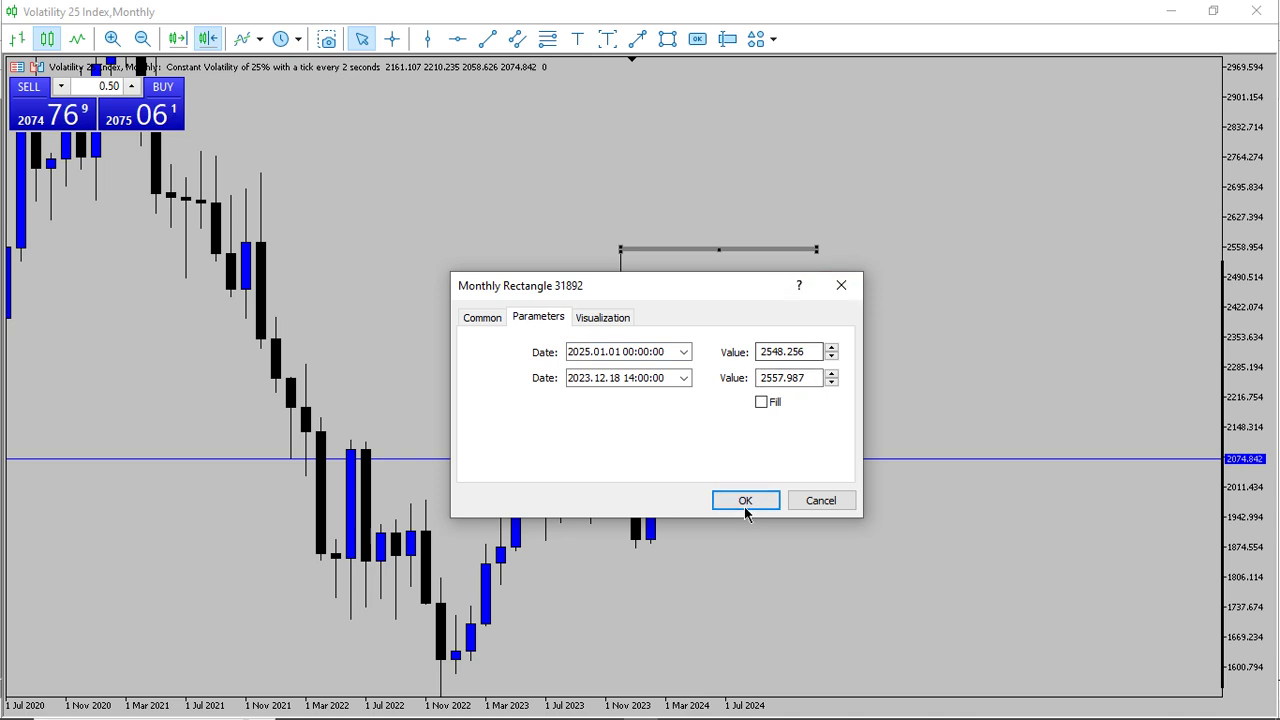
pyautogui.click(748, 506)
# Step: Flatten the rectangle into a level line at the December 2023 high and copy it to the January 2024 low
pyautogui.moveTo(817, 249); pyautogui.dragTo(828, 252)
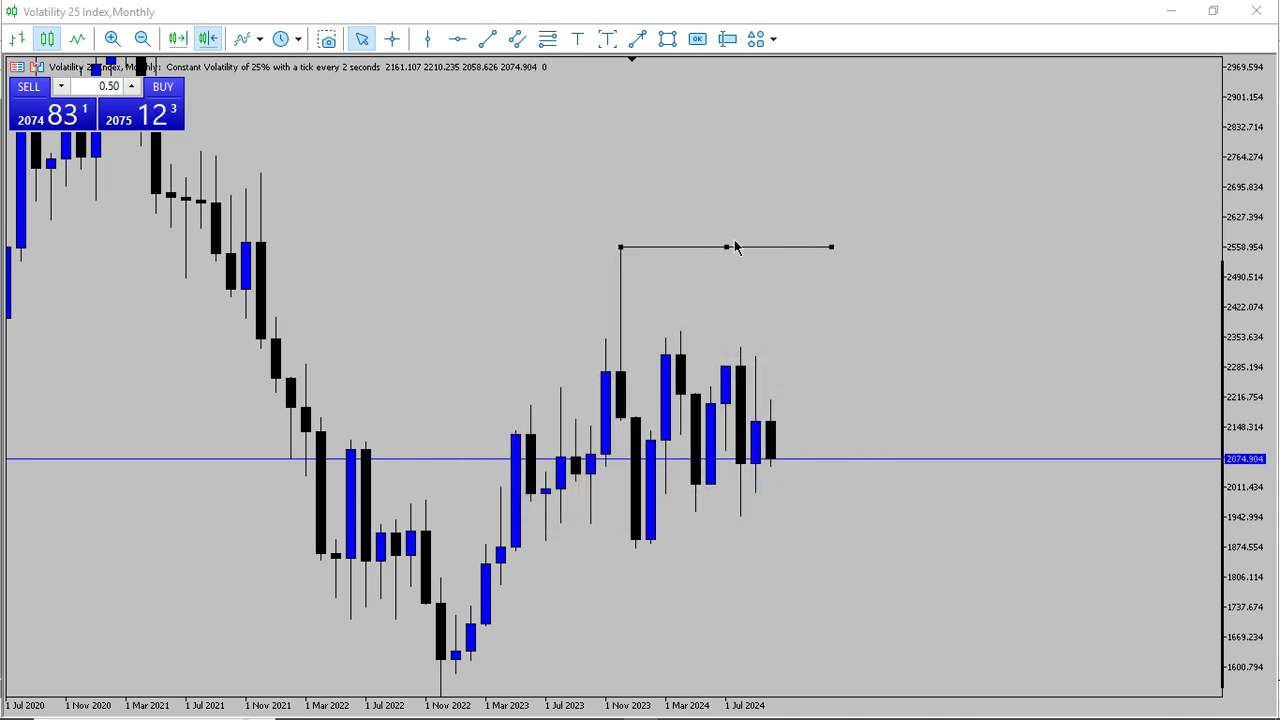
pyautogui.moveTo(735, 247); pyautogui.dragTo(743, 553)
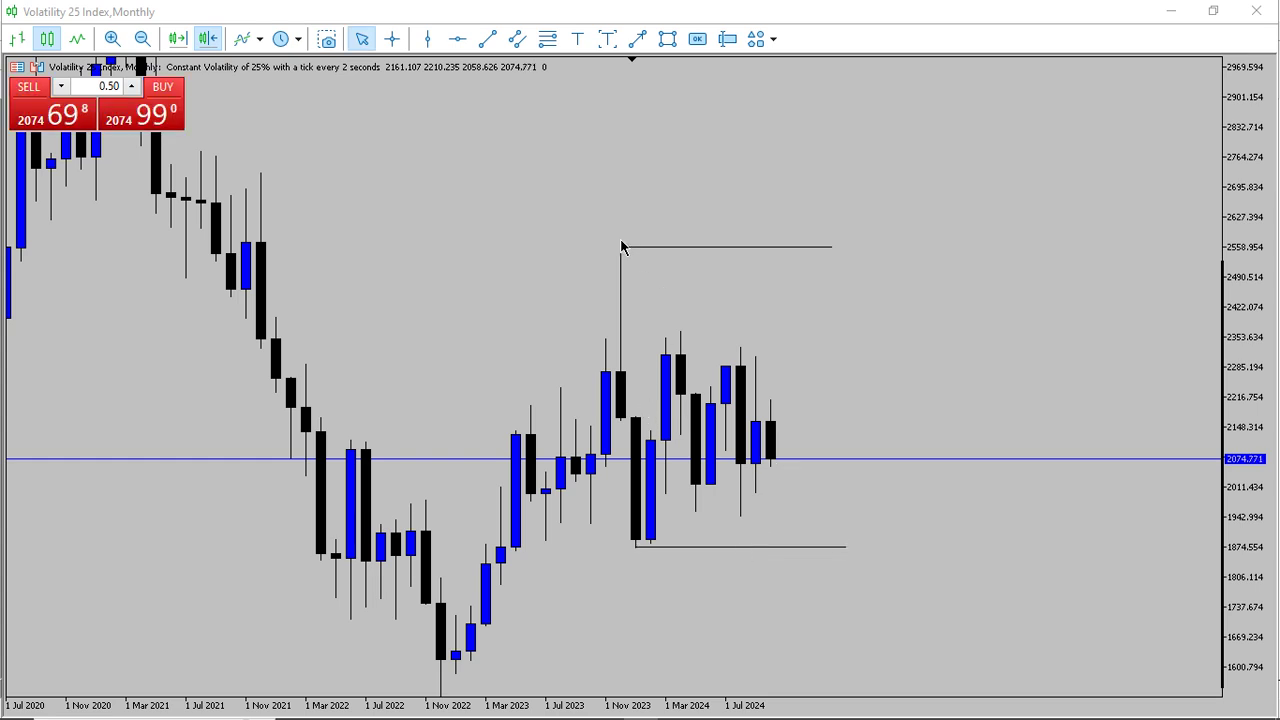
# Step: Draw a flat, unfilled black rectangle as a level line from the September 2024 monthly high at about 2309 across to May 2025
pyautogui.moveTo(808, 458); pyautogui.dragTo(658, 446)
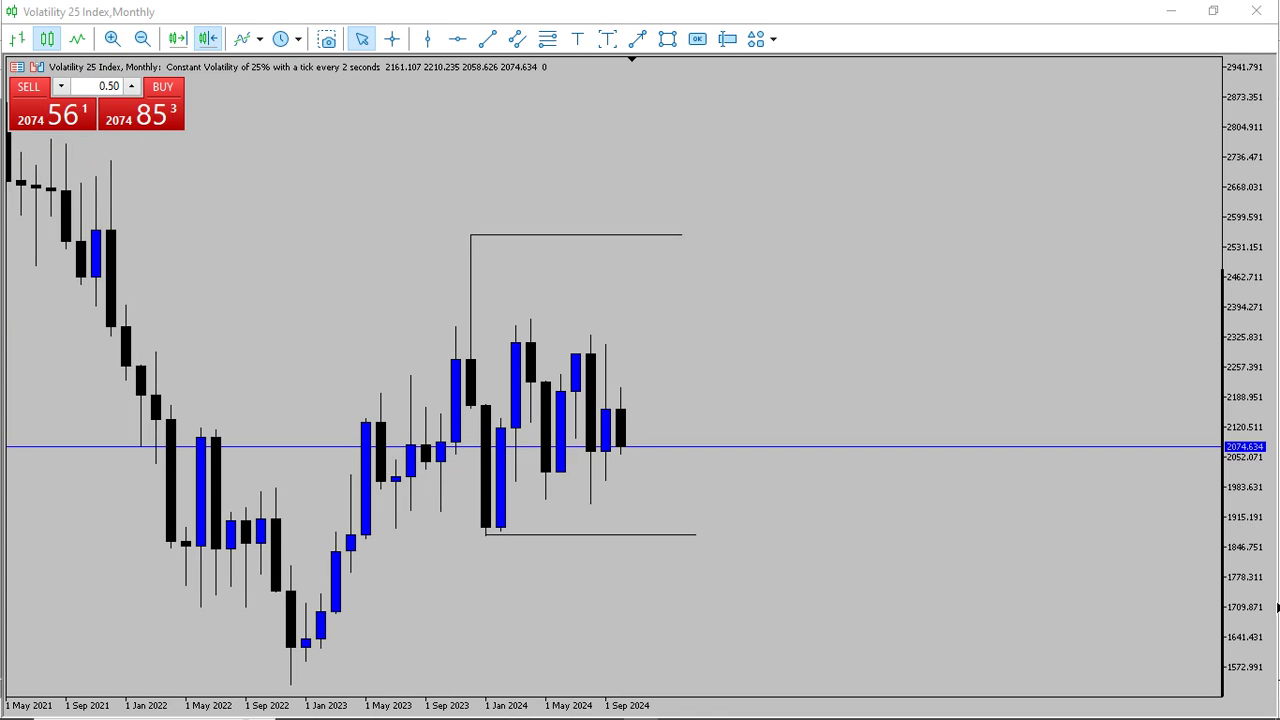
pyautogui.moveTo(1272, 608); pyautogui.dragTo(1240, 440)
pyautogui.moveTo(900, 330); pyautogui.dragTo(803, 370)
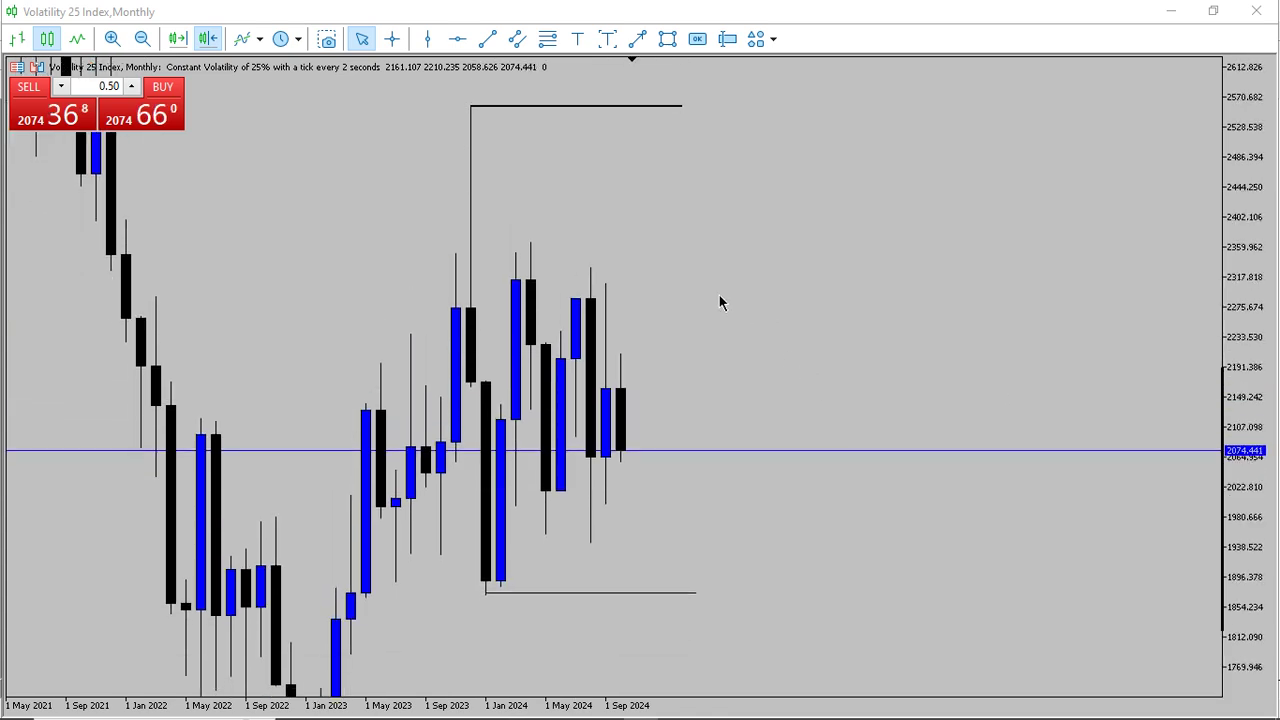
pyautogui.middleClick(574, 310)
pyautogui.scroll(2, 542, 262)
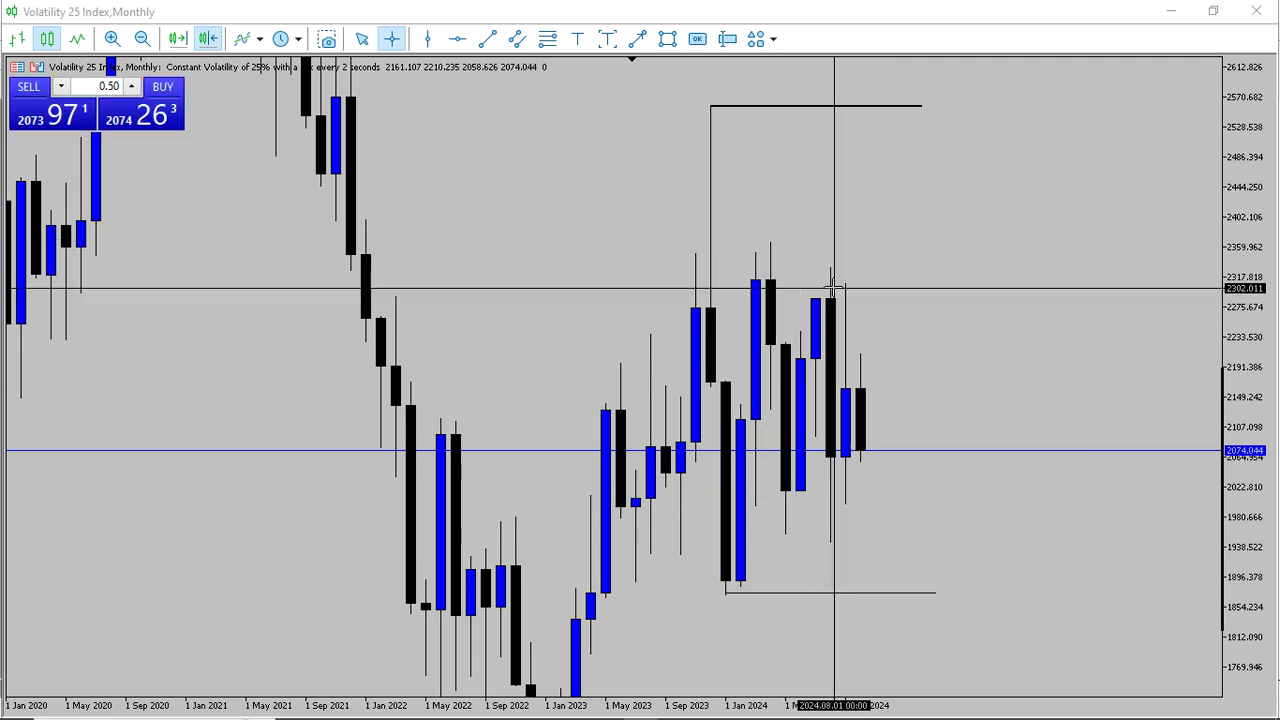
pyautogui.moveTo(825, 306); pyautogui.dragTo(743, 297)
pyautogui.moveTo(790, 306); pyautogui.dragTo(541, 300)
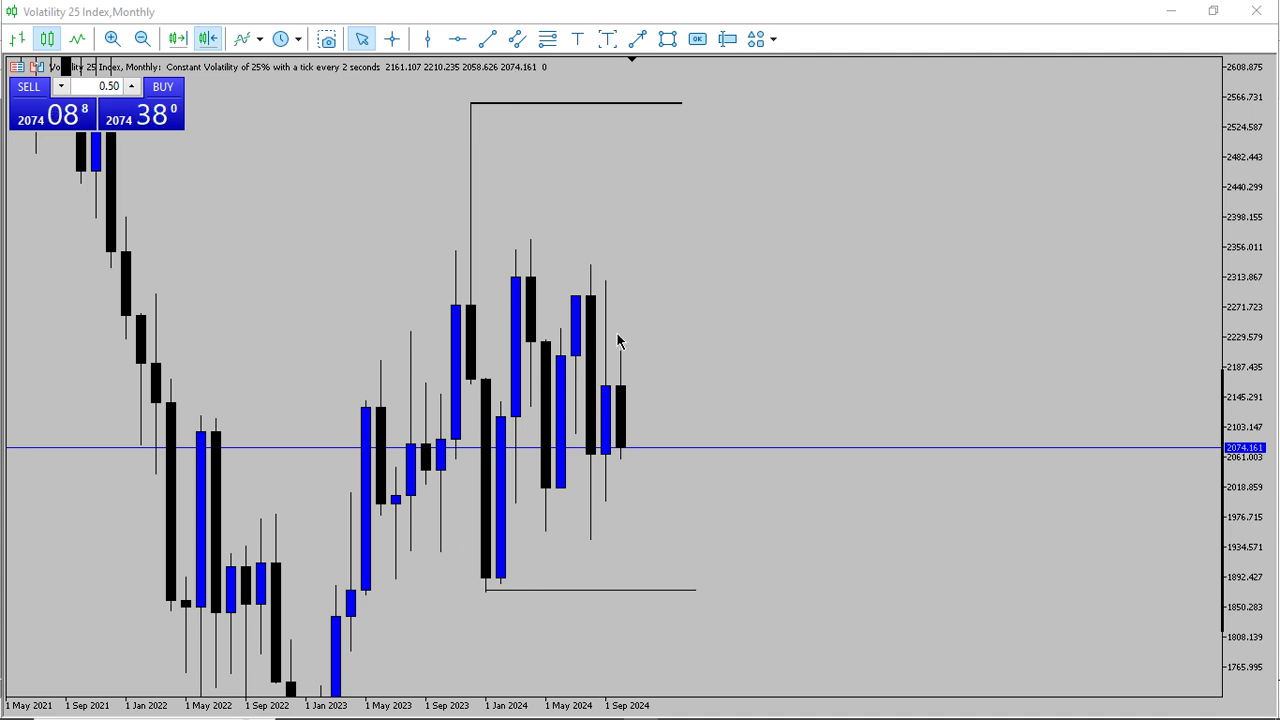
pyautogui.click(667, 38)
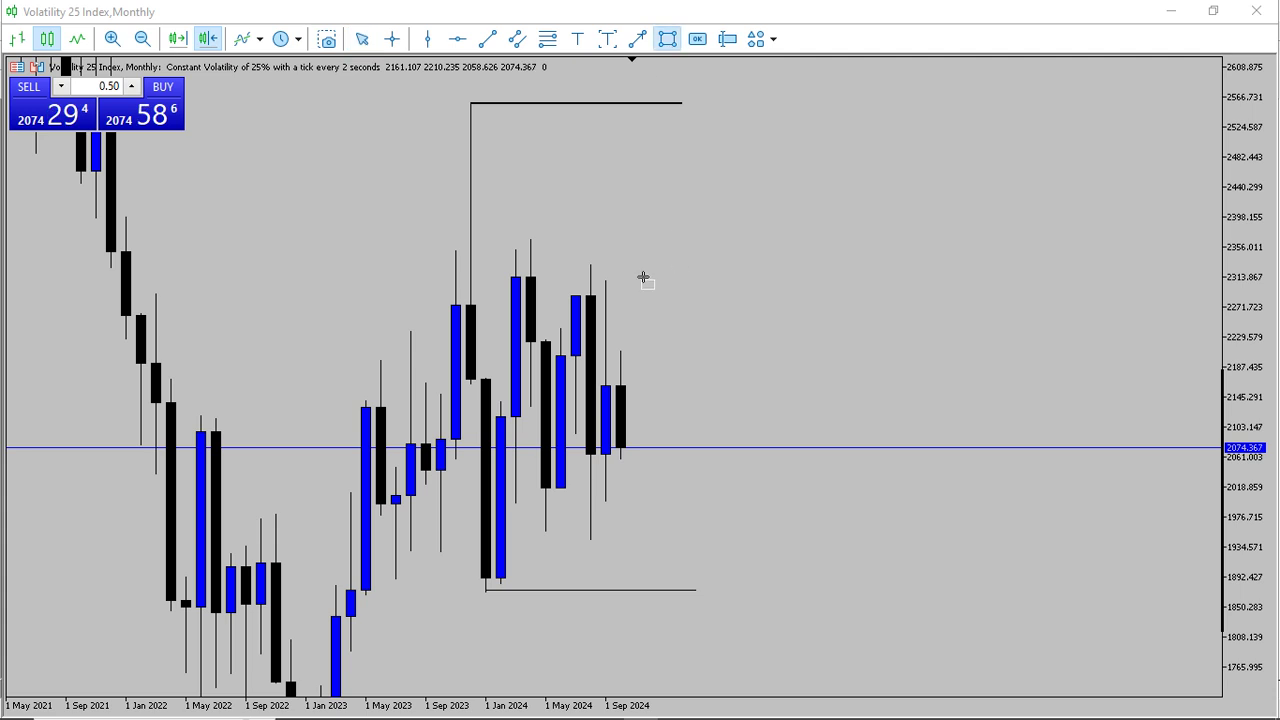
pyautogui.moveTo(607, 283); pyautogui.dragTo(726, 289)
pyautogui.doubleClick(666, 281)
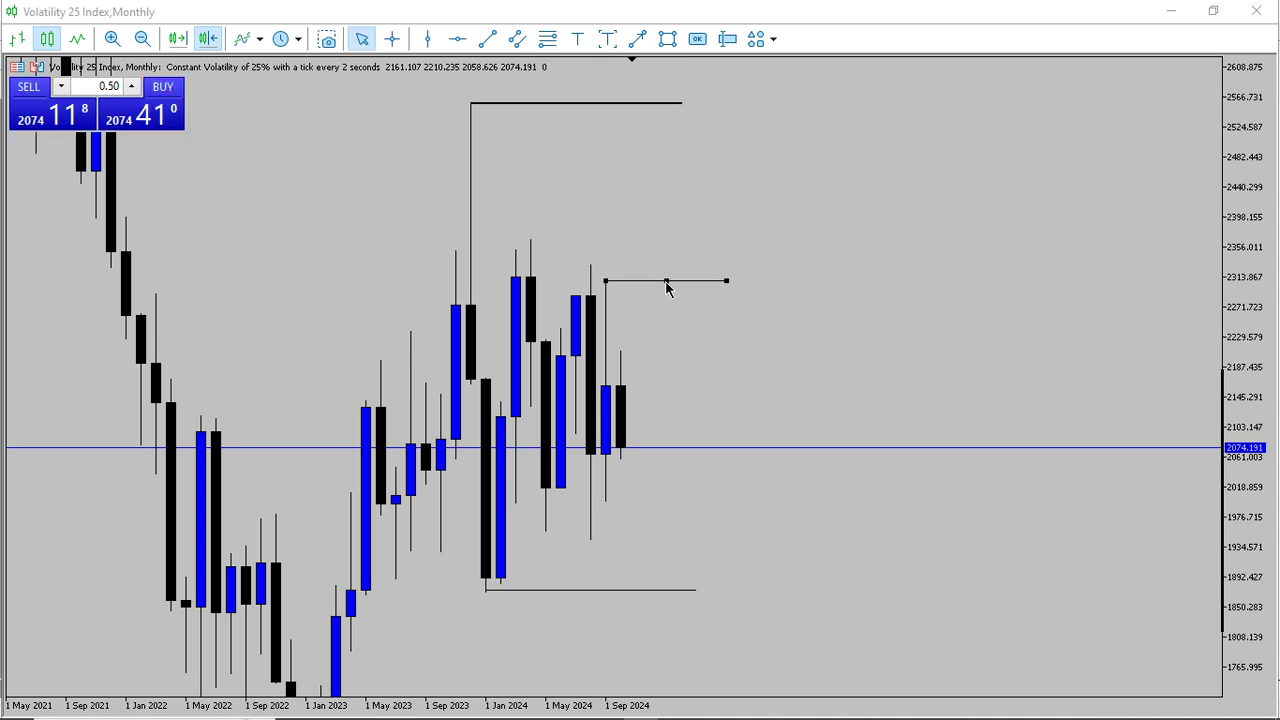
# Step: Copy the September 2024 high line and place the copy at that month's low at about 1998
pyautogui.moveTo(668, 286); pyautogui.dragTo(651, 541)
pyautogui.moveTo(762, 420); pyautogui.dragTo(1180, 642)
pyautogui.moveTo(664, 336); pyautogui.dragTo(245, 124)
pyautogui.moveTo(439, 182); pyautogui.dragTo(685, 160)
pyautogui.scroll(-6, 415, 178)
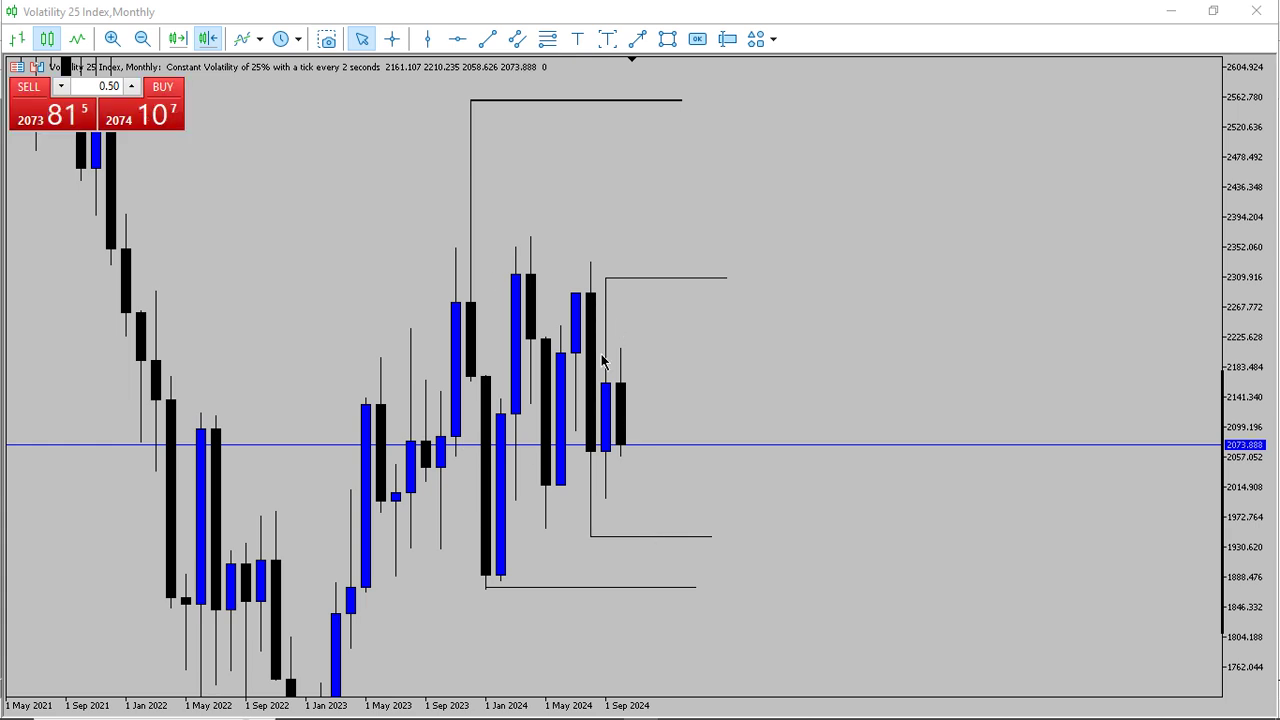
pyautogui.moveTo(659, 534); pyautogui.dragTo(666, 498)
pyautogui.doubleClick(666, 498)
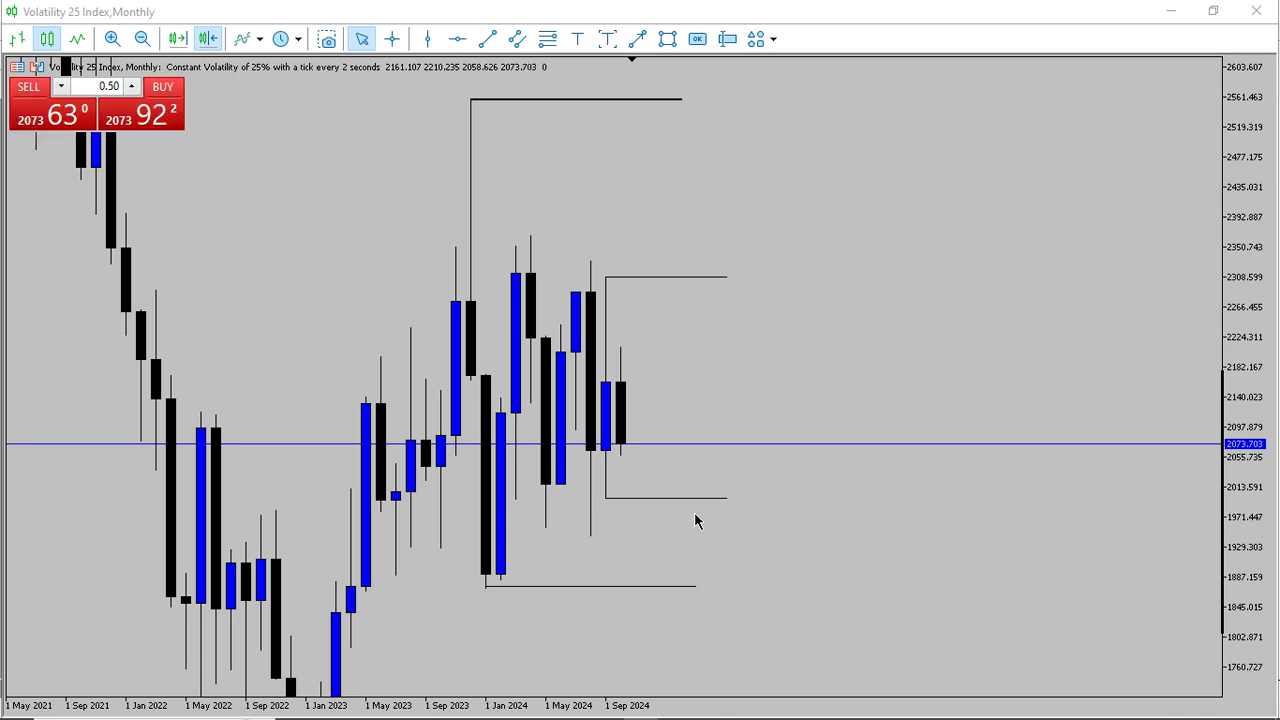
# Step: Examine the recent monthly candles against the marked outer and inner range highs and lows
pyautogui.middleClick(530, 252)
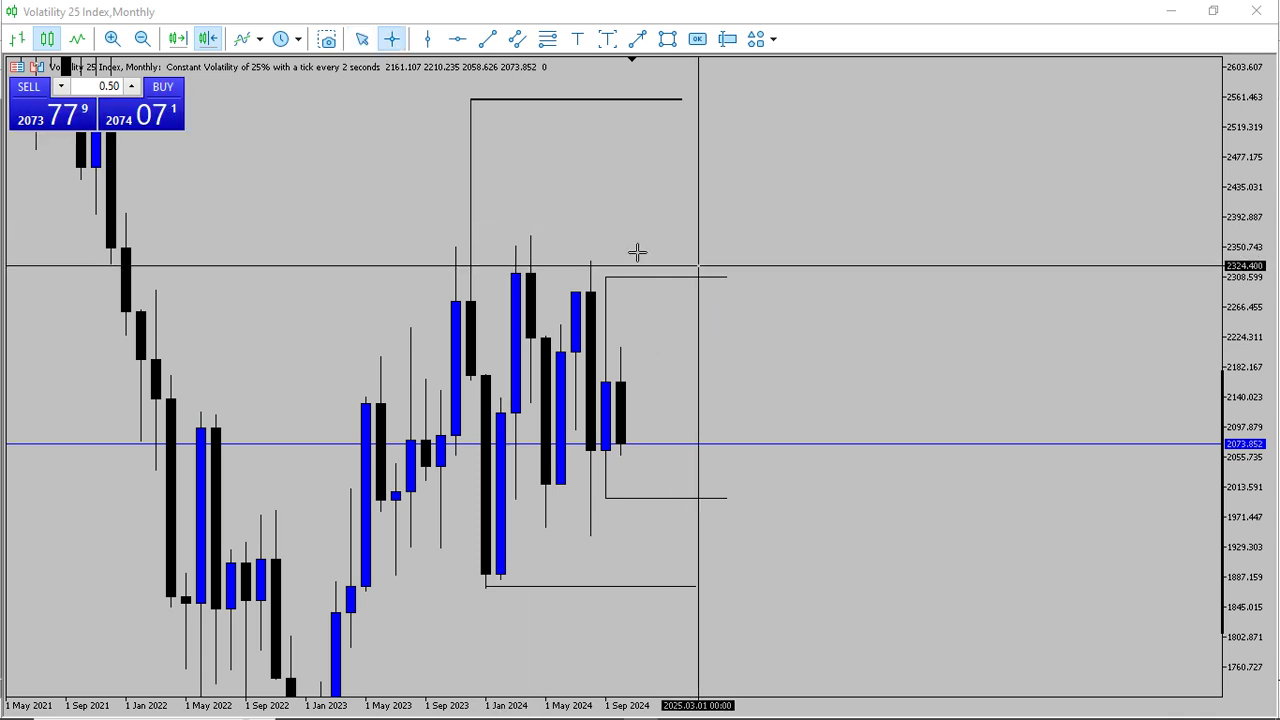
pyautogui.middleClick(620, 248)
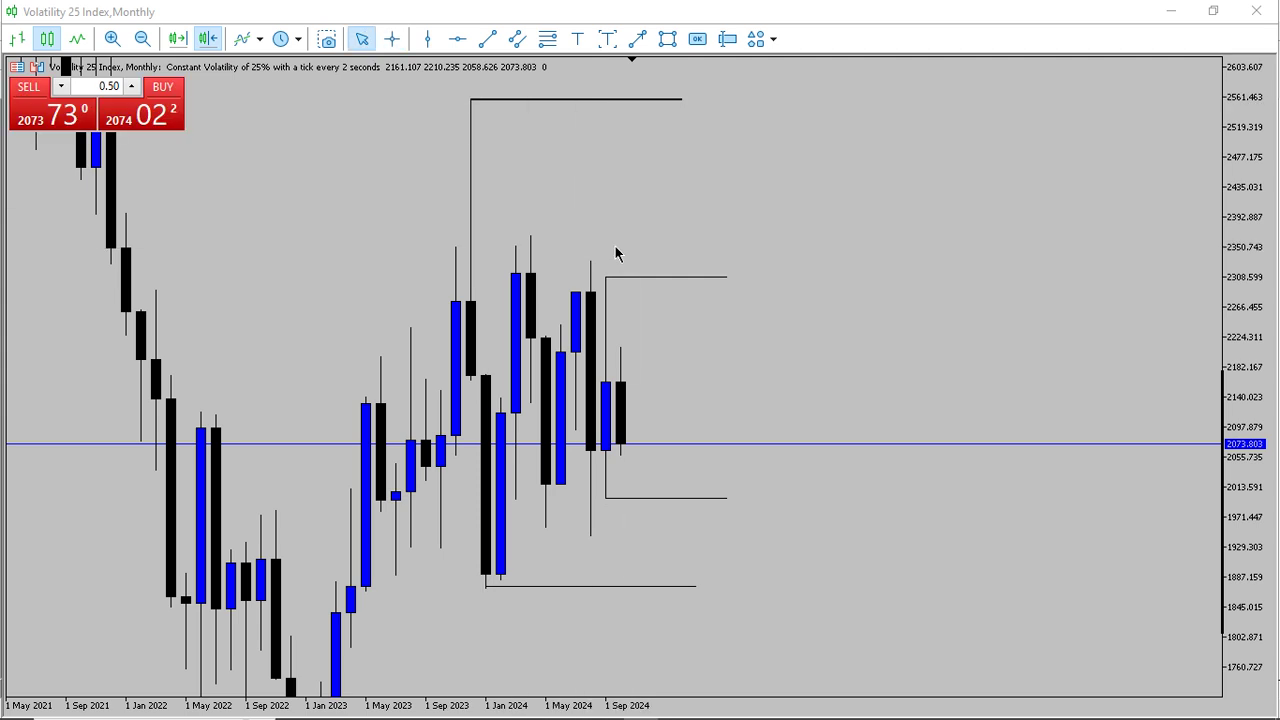
pyautogui.moveTo(616, 388); pyautogui.dragTo(624, 378)
pyautogui.scroll(1, 626, 379)
pyautogui.middleClick(624, 378)
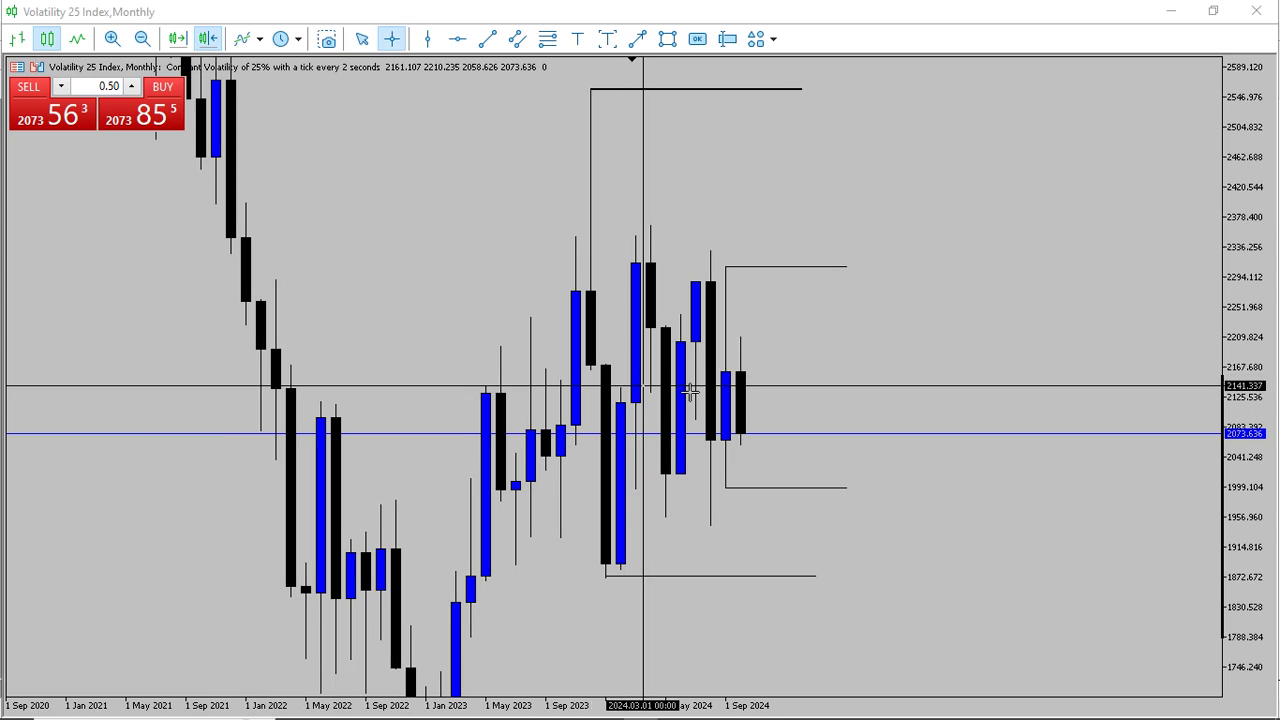
pyautogui.moveTo(763, 380); pyautogui.dragTo(738, 378)
pyautogui.moveTo(742, 380); pyautogui.dragTo(645, 381)
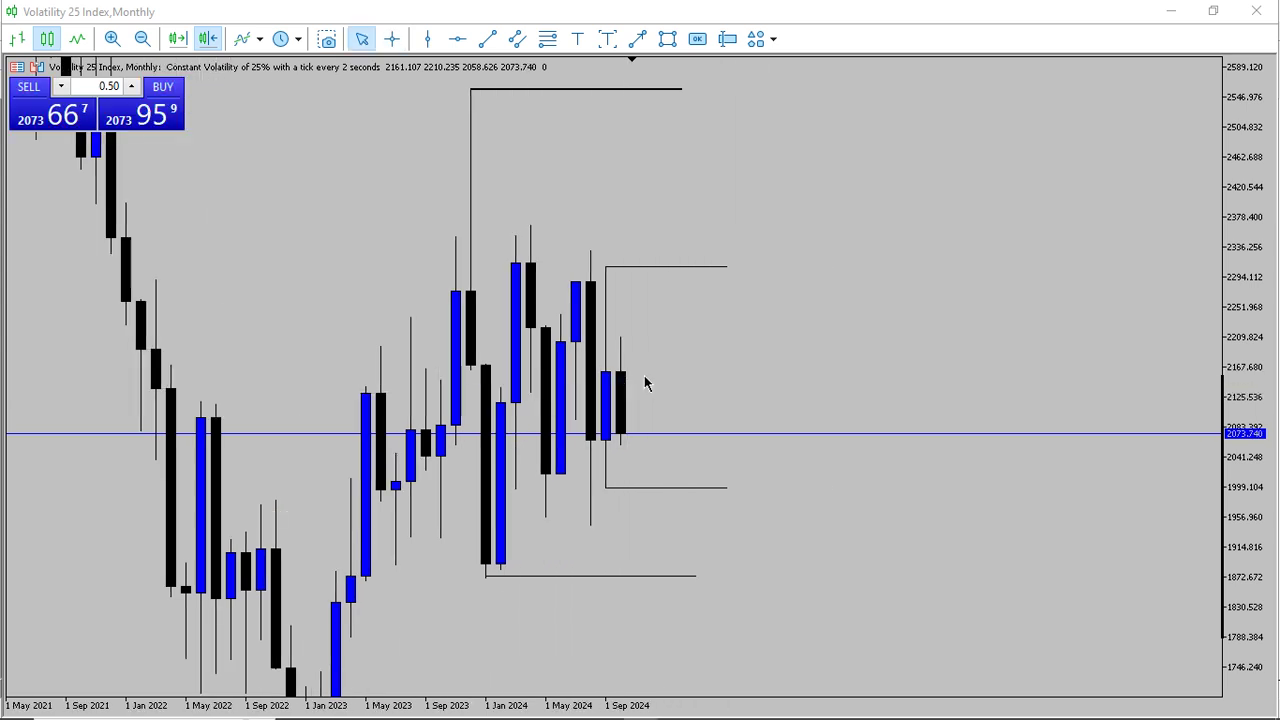
pyautogui.middleClick(640, 380)
pyautogui.middleClick(638, 352)
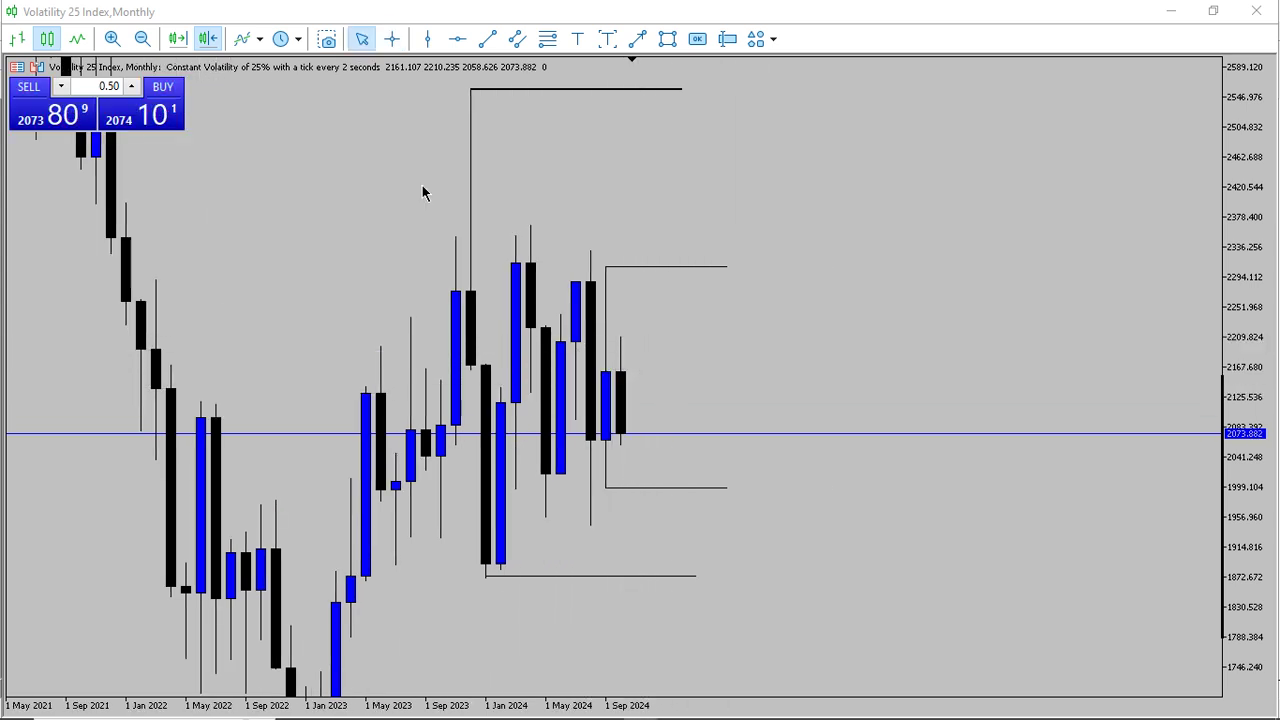
# Step: Switch the chart to the weekly timeframe and compress it to fit the whole range since December 2023
pyautogui.click(299, 44)
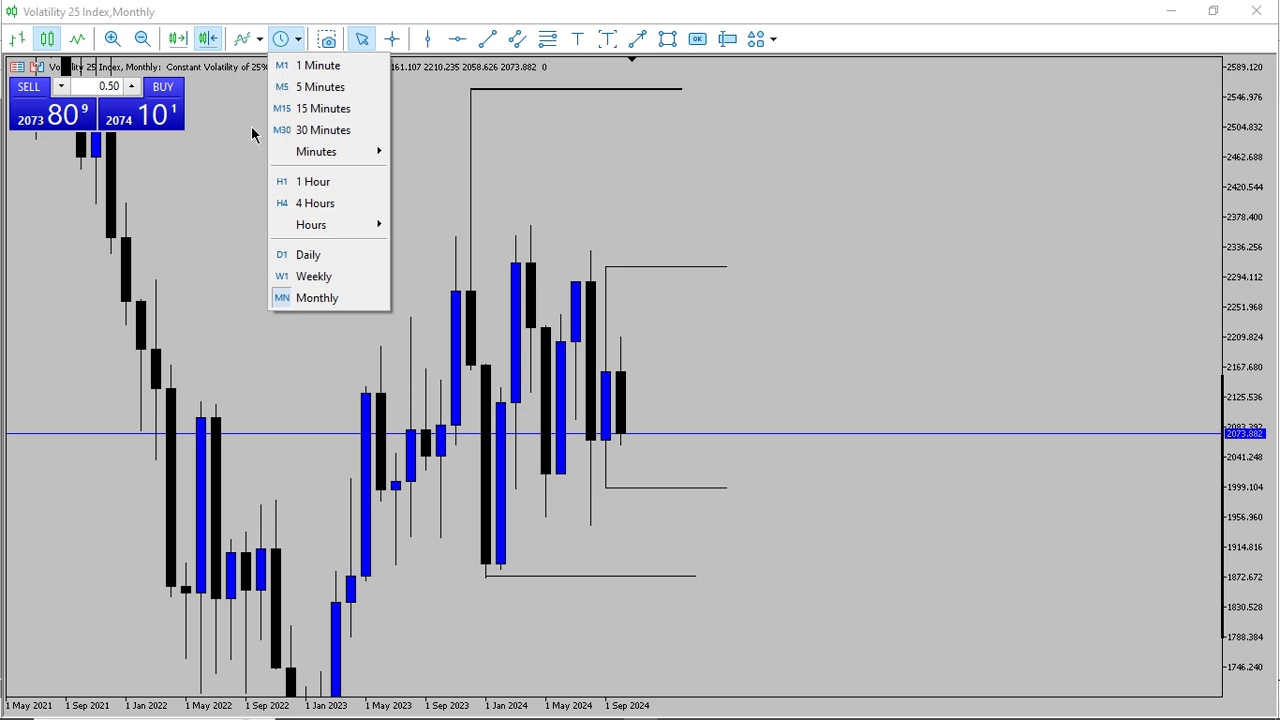
pyautogui.click(350, 276)
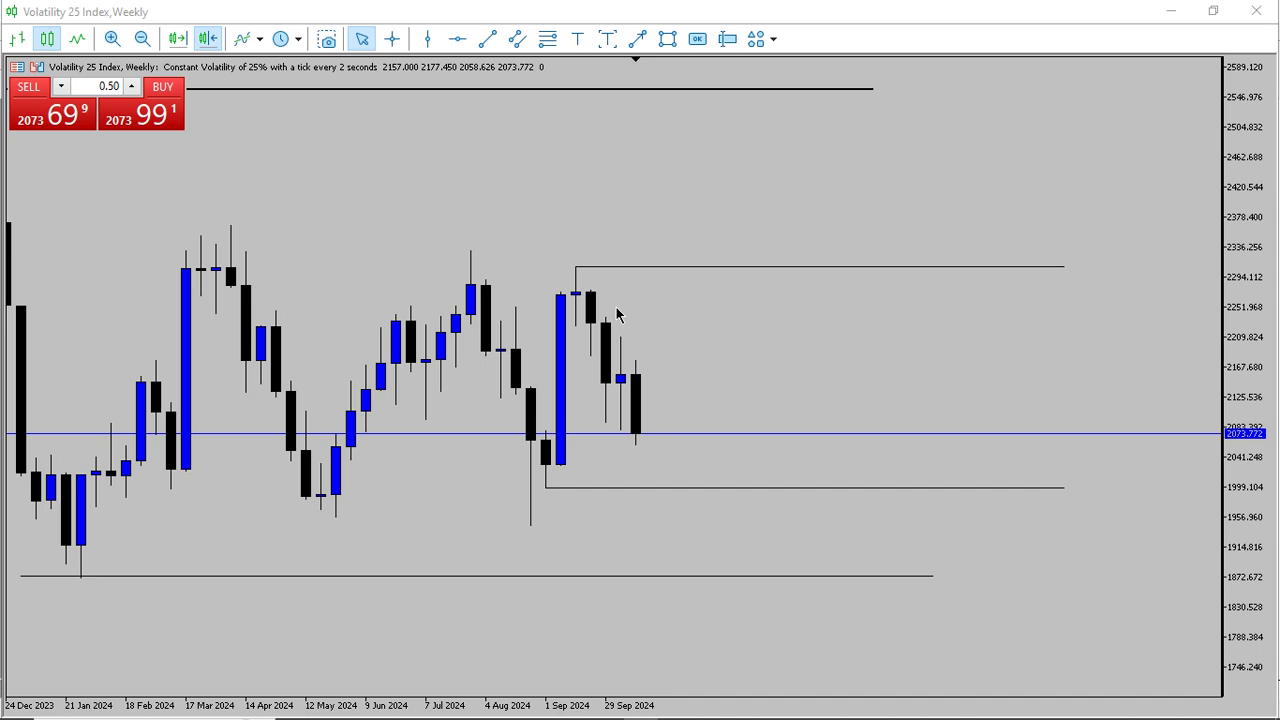
pyautogui.click(143, 40)
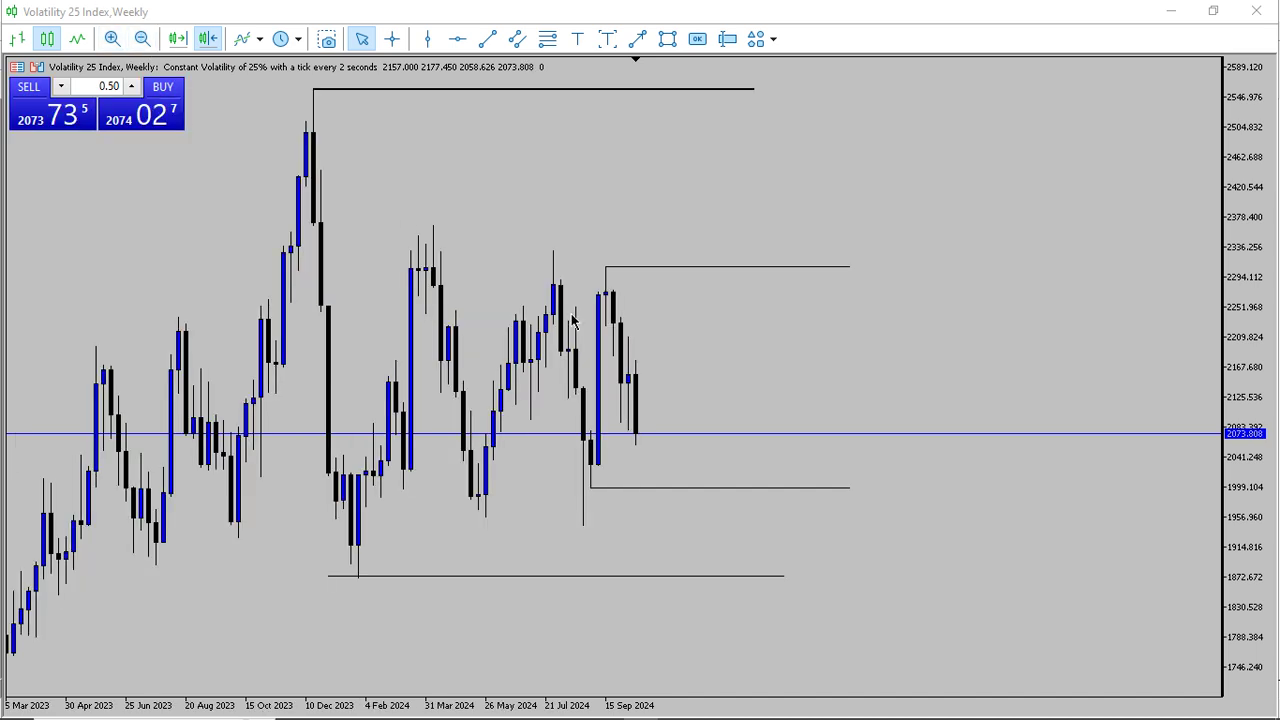
pyautogui.moveTo(1258, 268); pyautogui.dragTo(1251, 328)
# Step: Examine the weekly price swings inside the marked range from the December 2023 high to October 2024
pyautogui.middleClick(606, 368)
pyautogui.scroll(1, 560, 350)
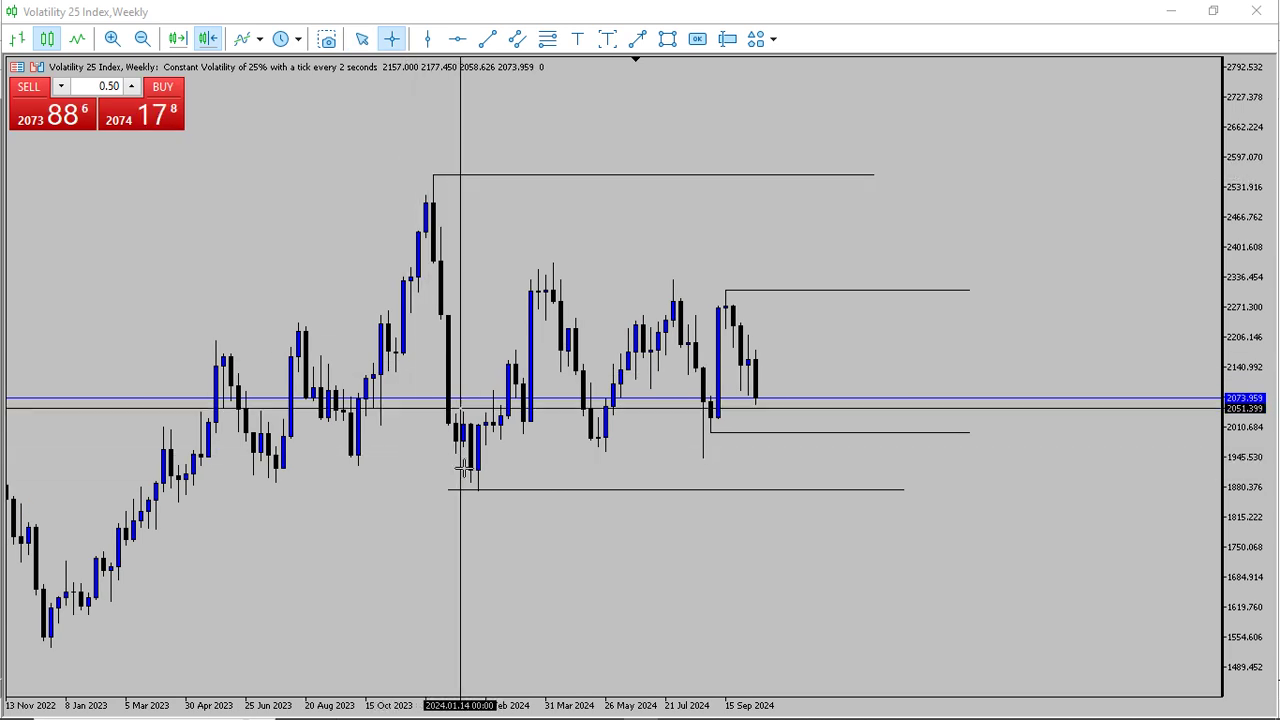
pyautogui.moveTo(460, 423)
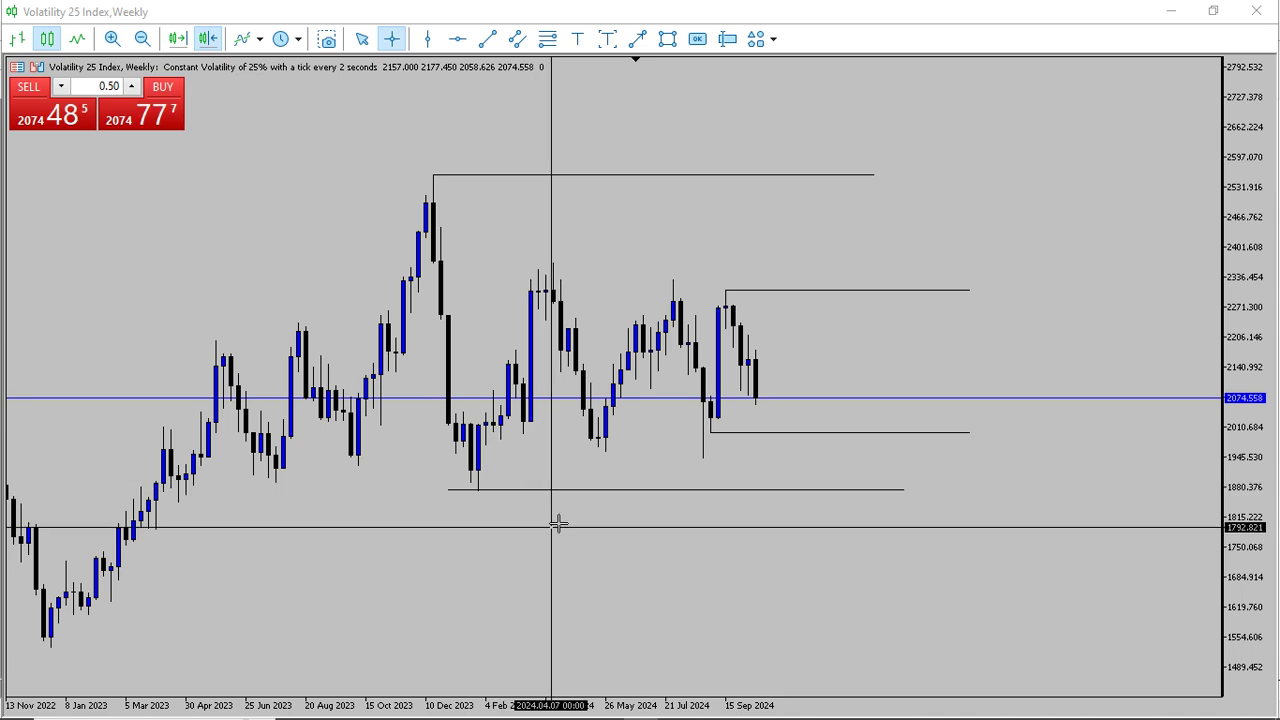
pyautogui.click(815, 388)
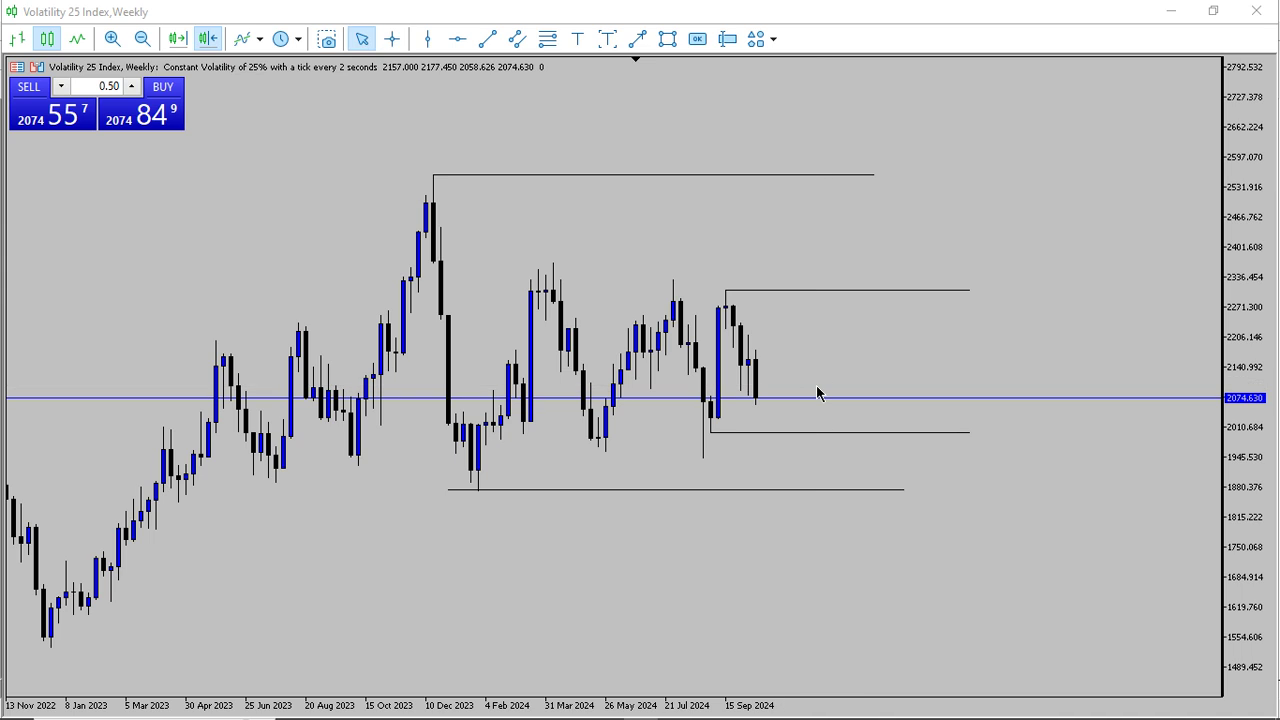
pyautogui.moveTo(820, 391); pyautogui.dragTo(727, 403)
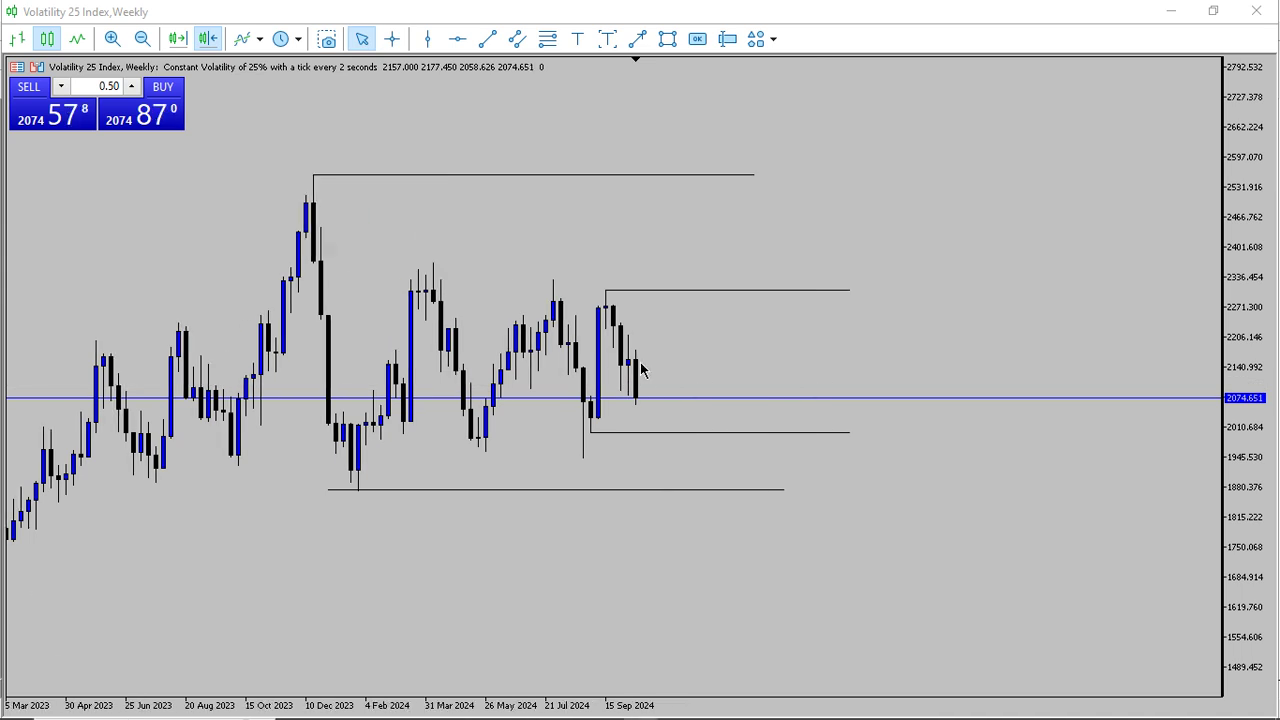
pyautogui.moveTo(592, 403); pyautogui.dragTo(830, 408)
pyautogui.middleClick(690, 446)
pyautogui.click(868, 335)
pyautogui.moveTo(876, 350); pyautogui.dragTo(640, 340)
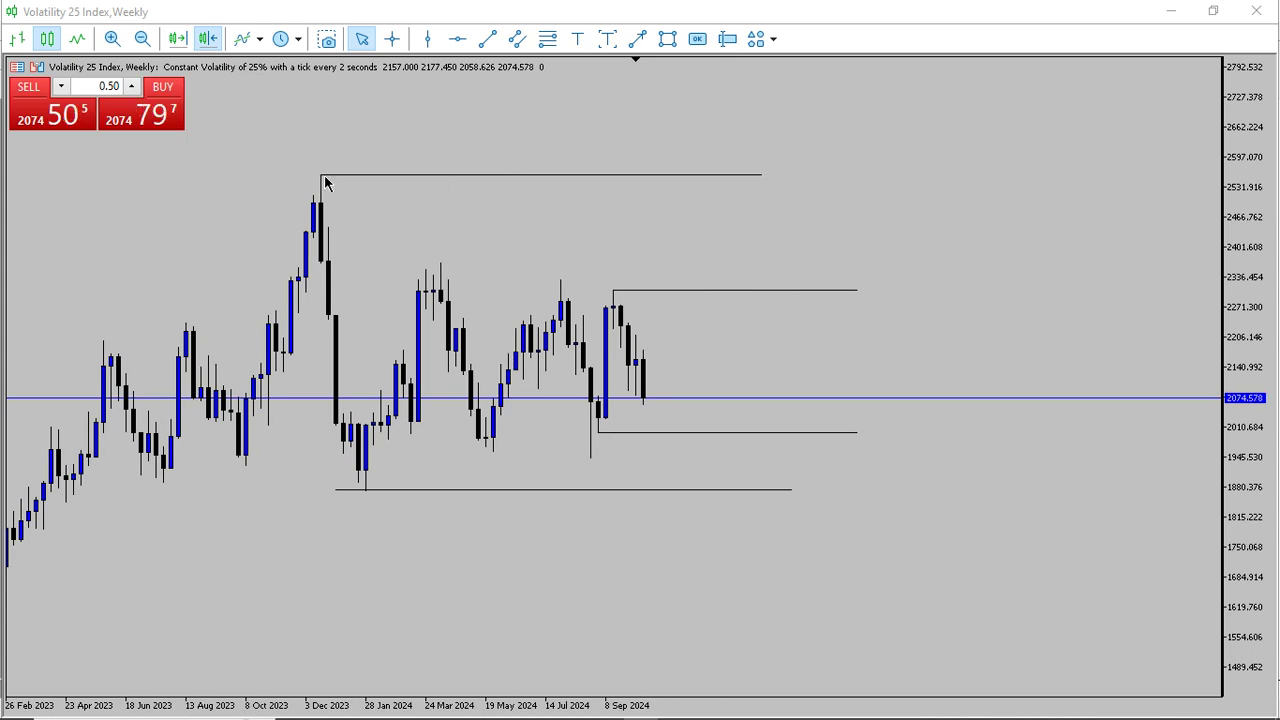
pyautogui.middleClick(418, 380)
pyautogui.scroll(-1, 405, 385)
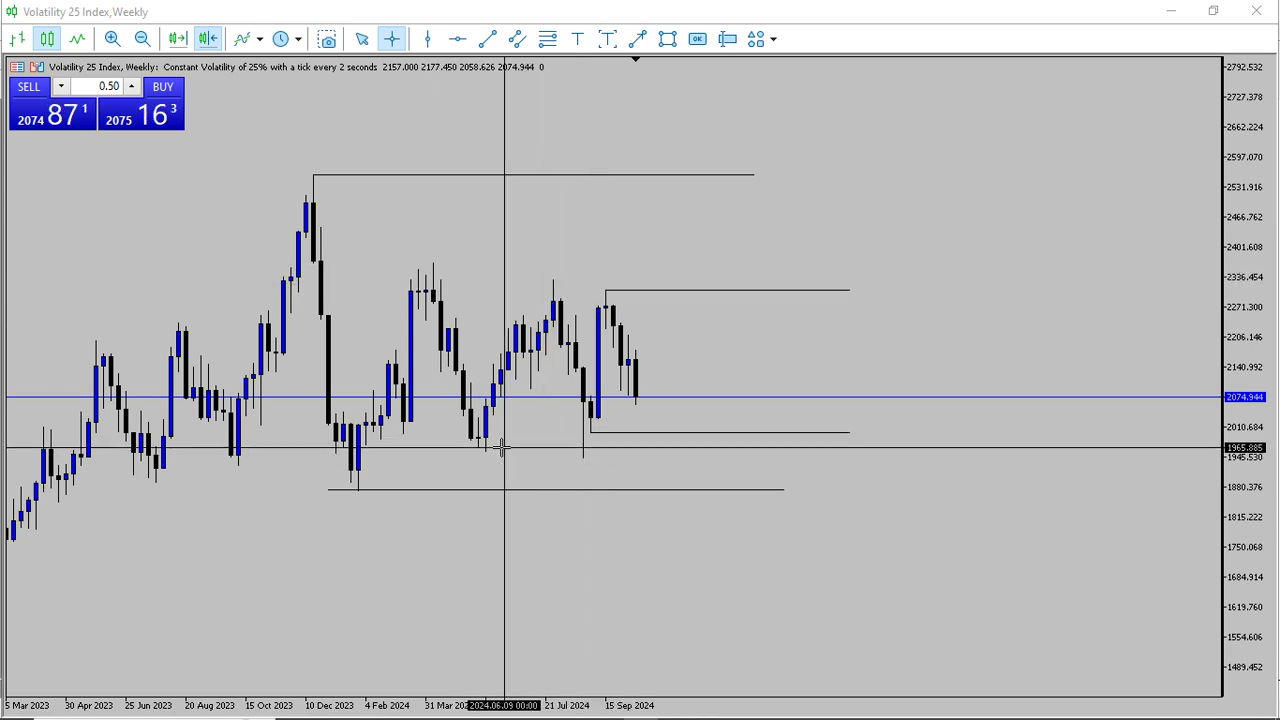
pyautogui.click(604, 308)
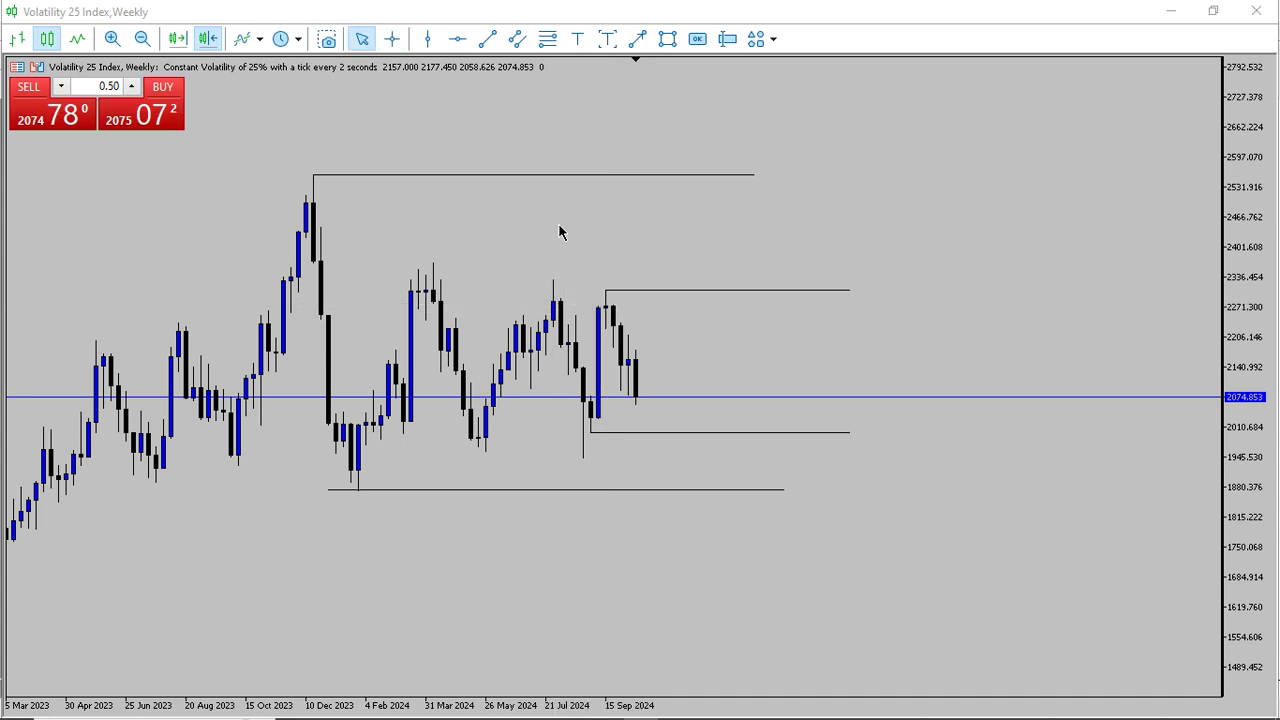
# Step: Switch the chart to the daily timeframe and compress it to show the swings since February 2024
pyautogui.click(297, 39)
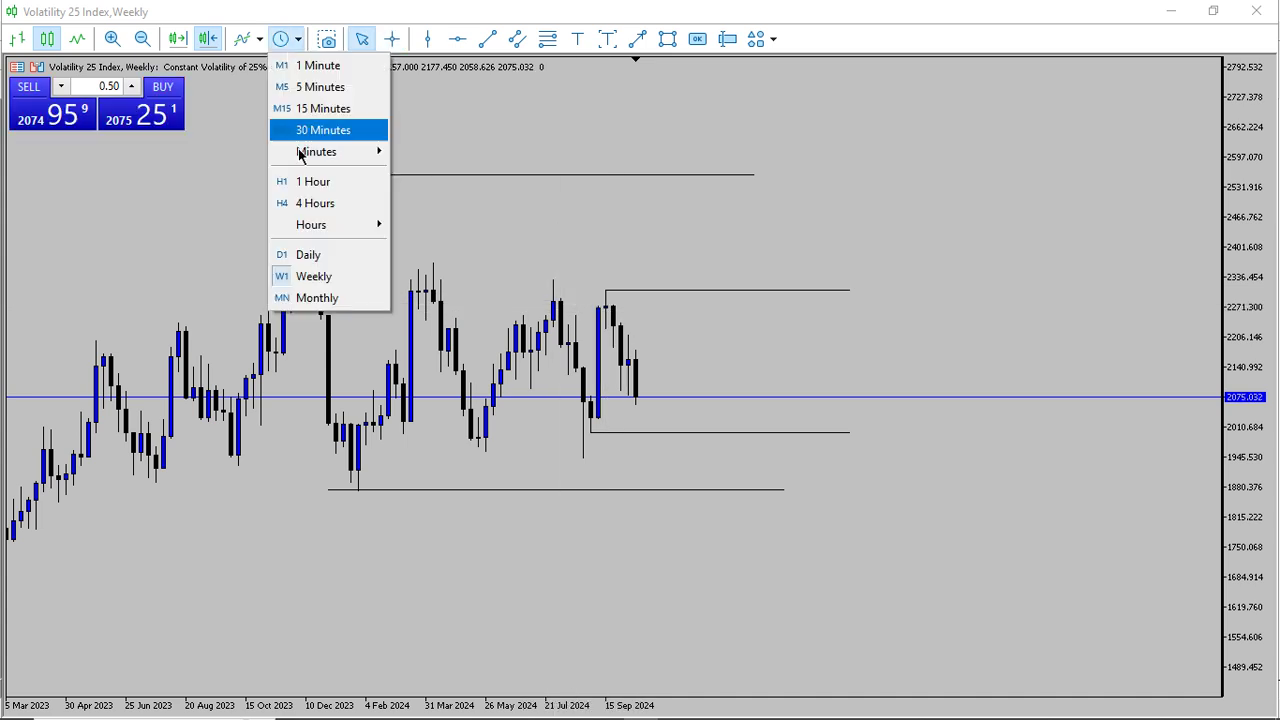
pyautogui.click(354, 254)
pyautogui.moveTo(531, 186); pyautogui.dragTo(771, 262)
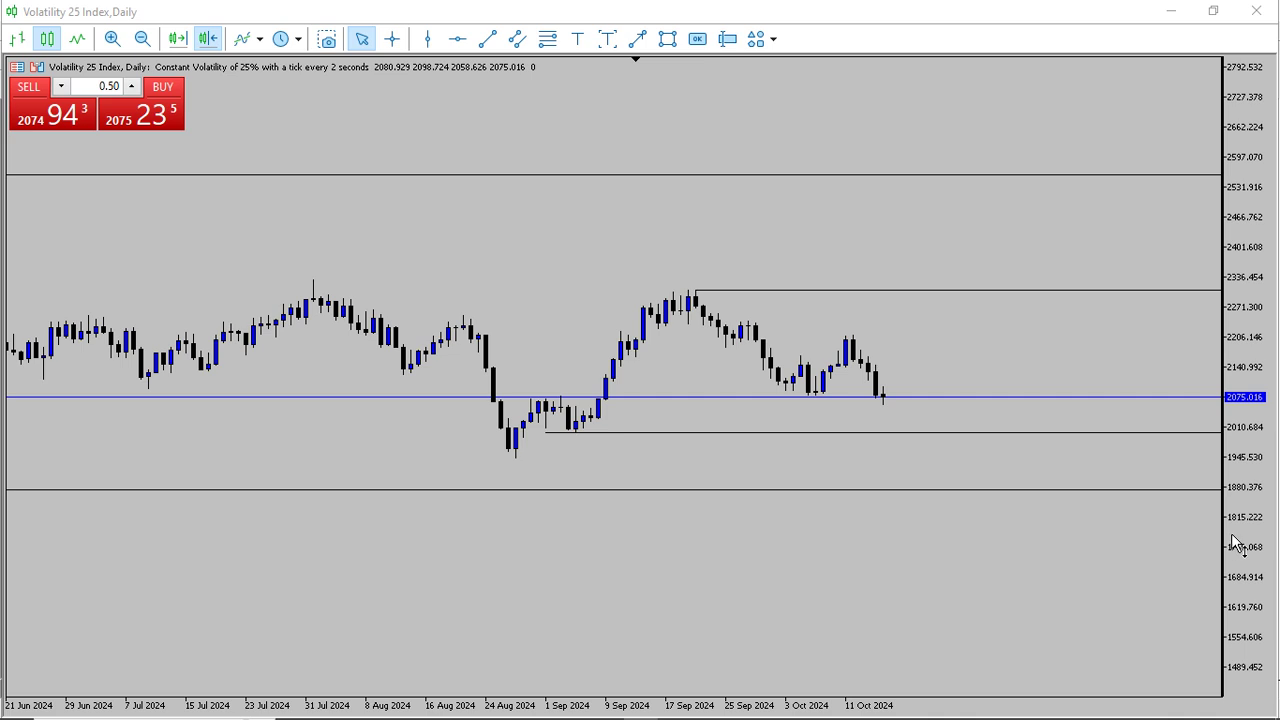
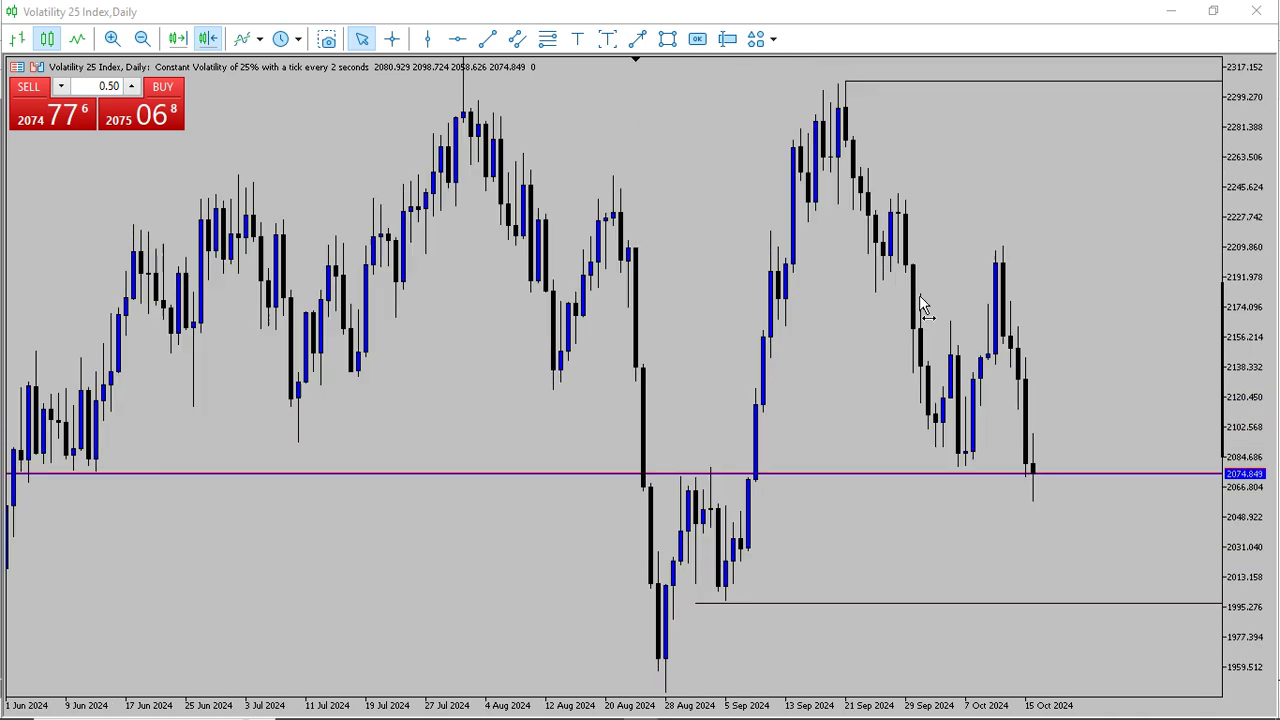
pyautogui.moveTo(1259, 322); pyautogui.dragTo(1260, 434)
pyautogui.moveTo(870, 327); pyautogui.dragTo(826, 319)
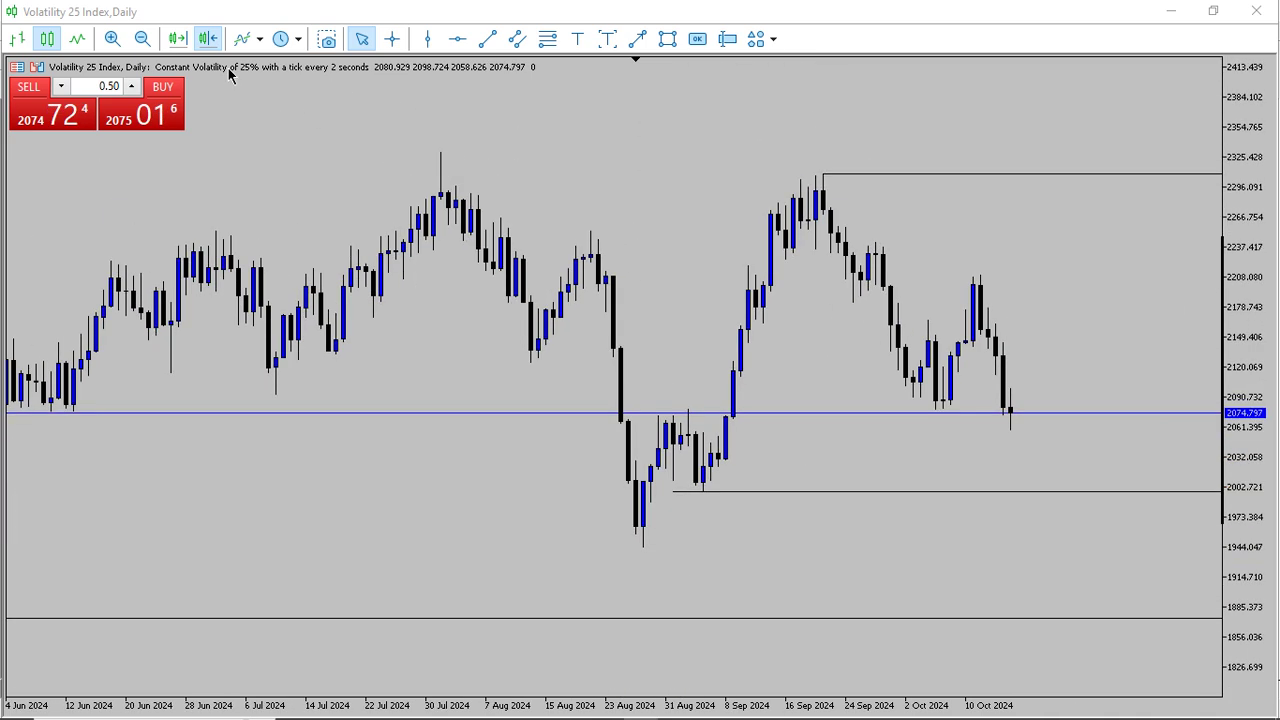
pyautogui.click(144, 38)
pyautogui.moveTo(440, 214); pyautogui.dragTo(741, 237)
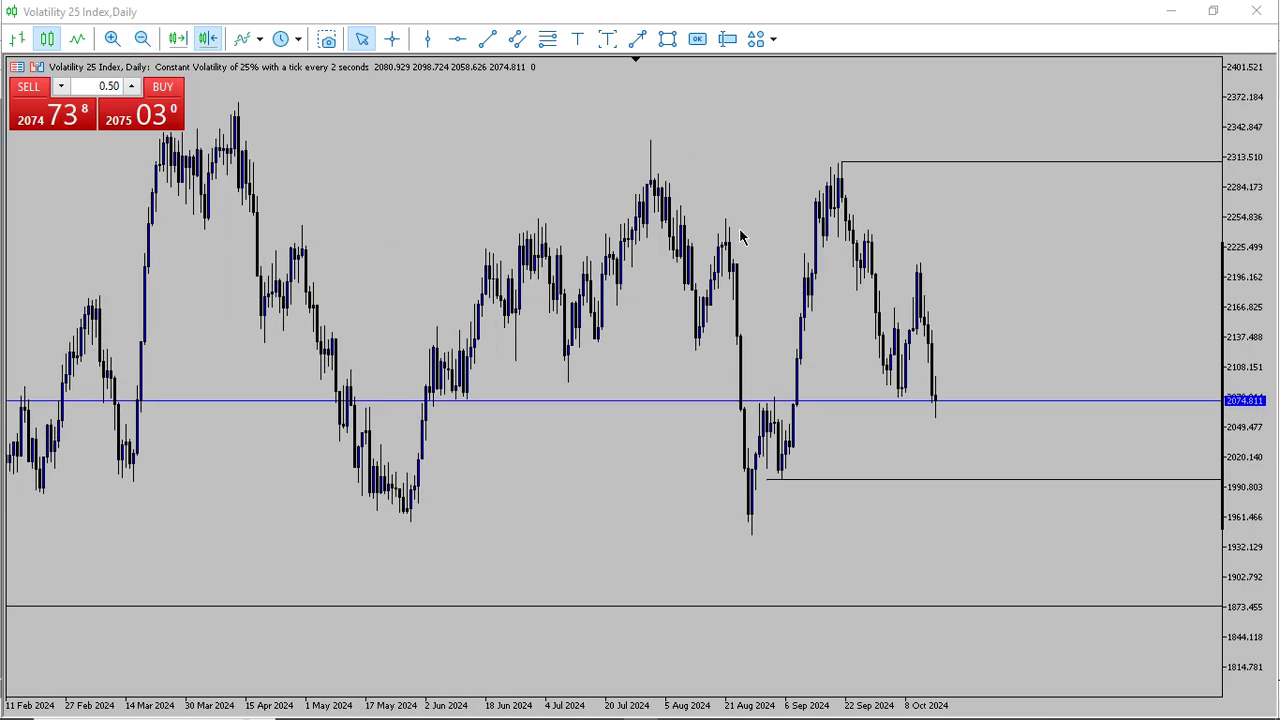
# Step: Draw a rectangle at the late-August 2024 daily high and flatten it into a level line at about 2253, extending to early October 2024
pyautogui.middleClick(724, 244)
pyautogui.scroll(-1, 712, 240)
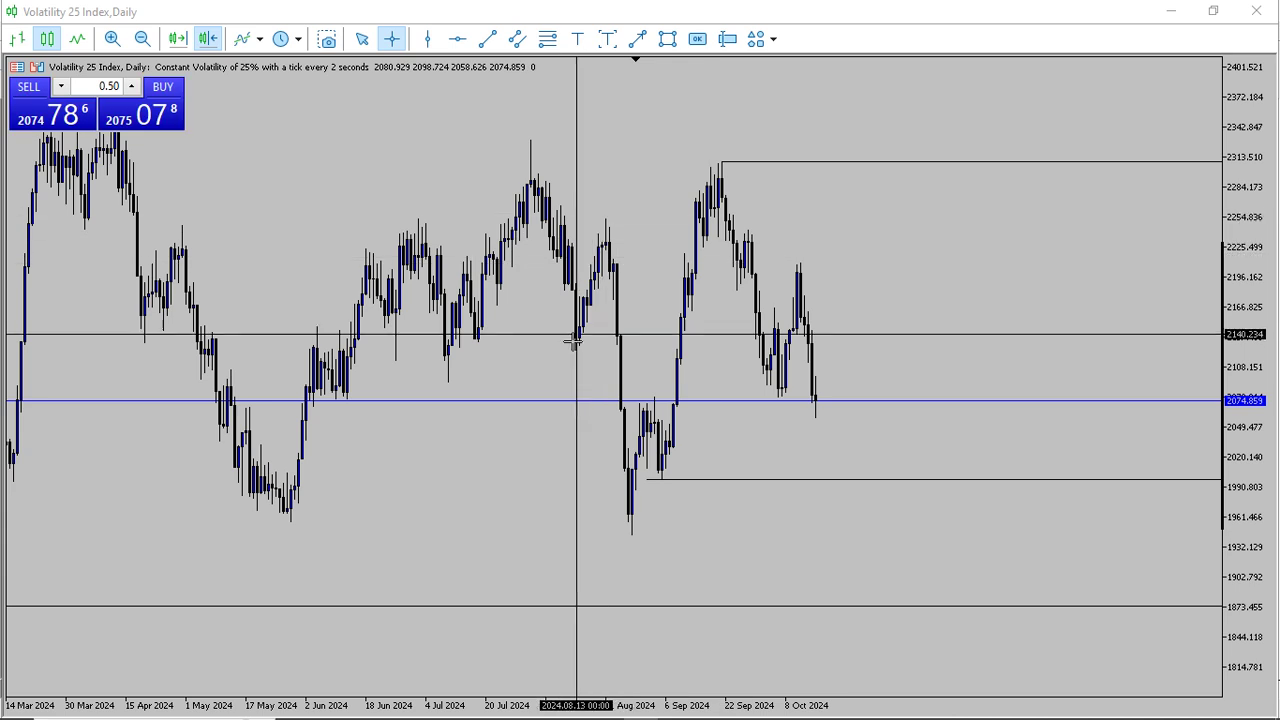
pyautogui.middleClick(604, 230)
pyautogui.moveTo(606, 220)
pyautogui.mouseDown()
pyautogui.moveTo(654, 257)
pyautogui.moveTo(702, 262)
pyautogui.mouseUp()
pyautogui.click(666, 40)
pyautogui.moveTo(612, 211); pyautogui.dragTo(600, 213)
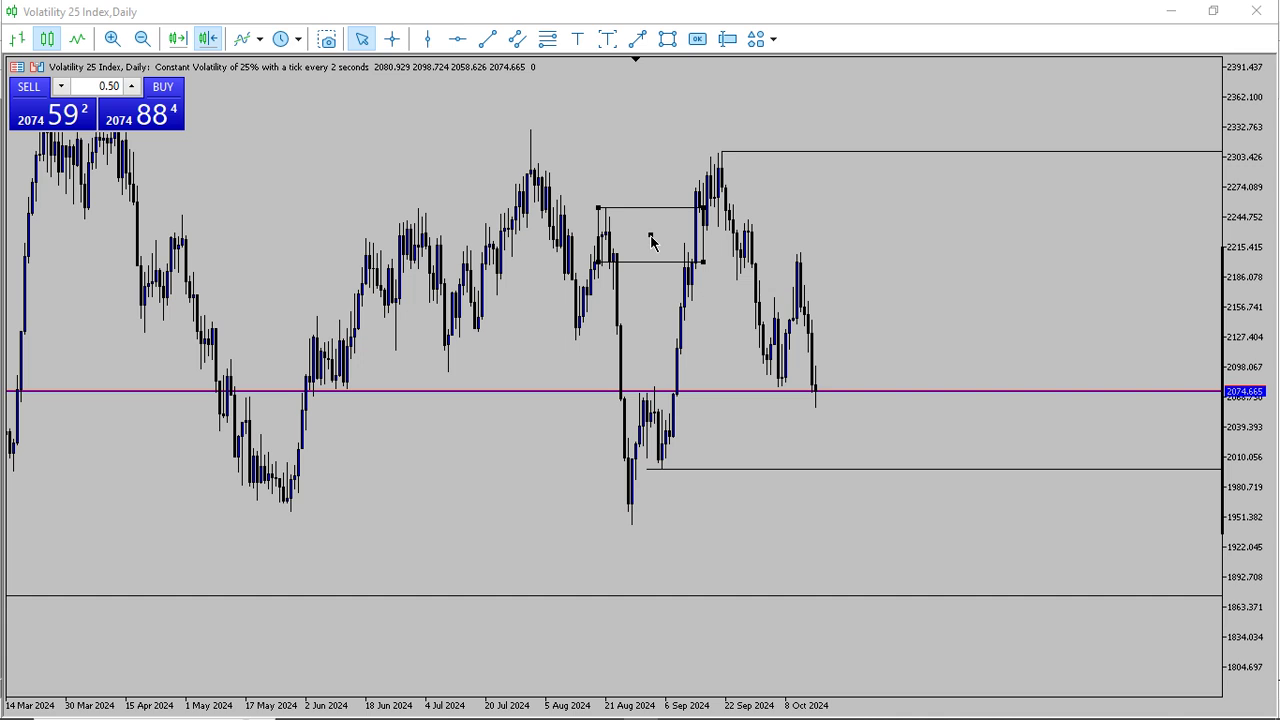
pyautogui.moveTo(650, 240); pyautogui.dragTo(782, 215)
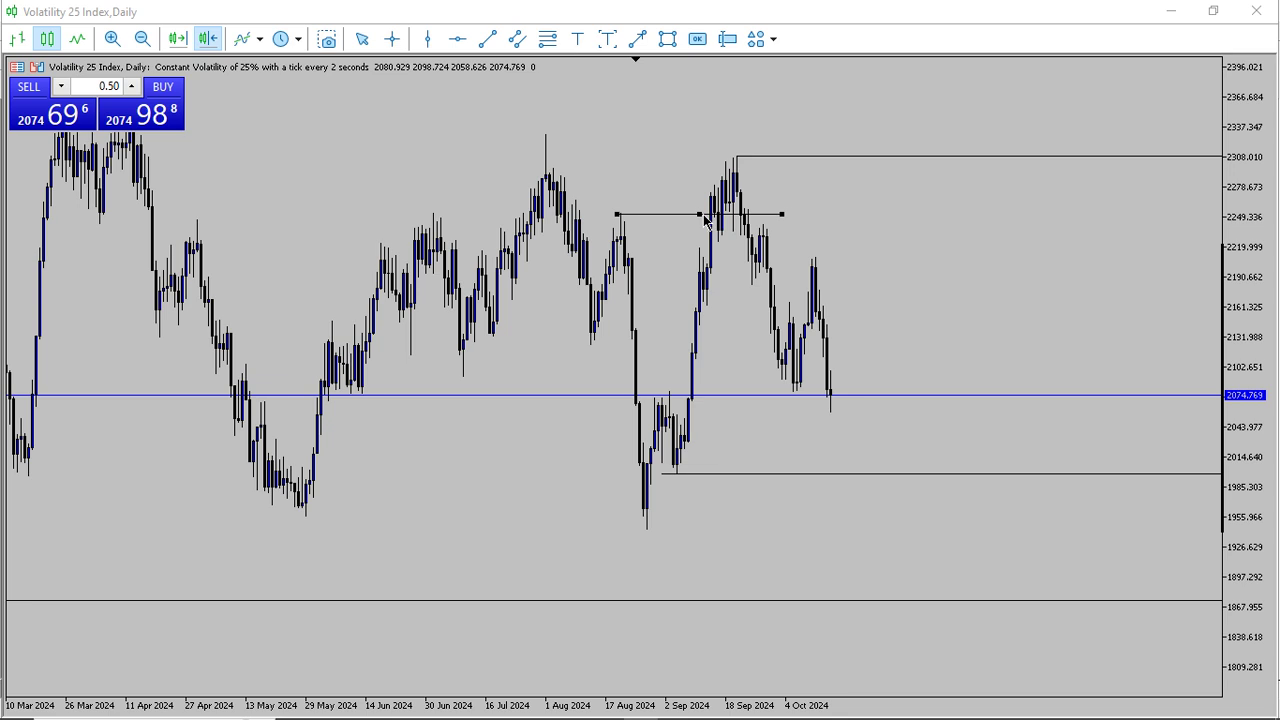
pyautogui.moveTo(703, 216); pyautogui.dragTo(706, 215)
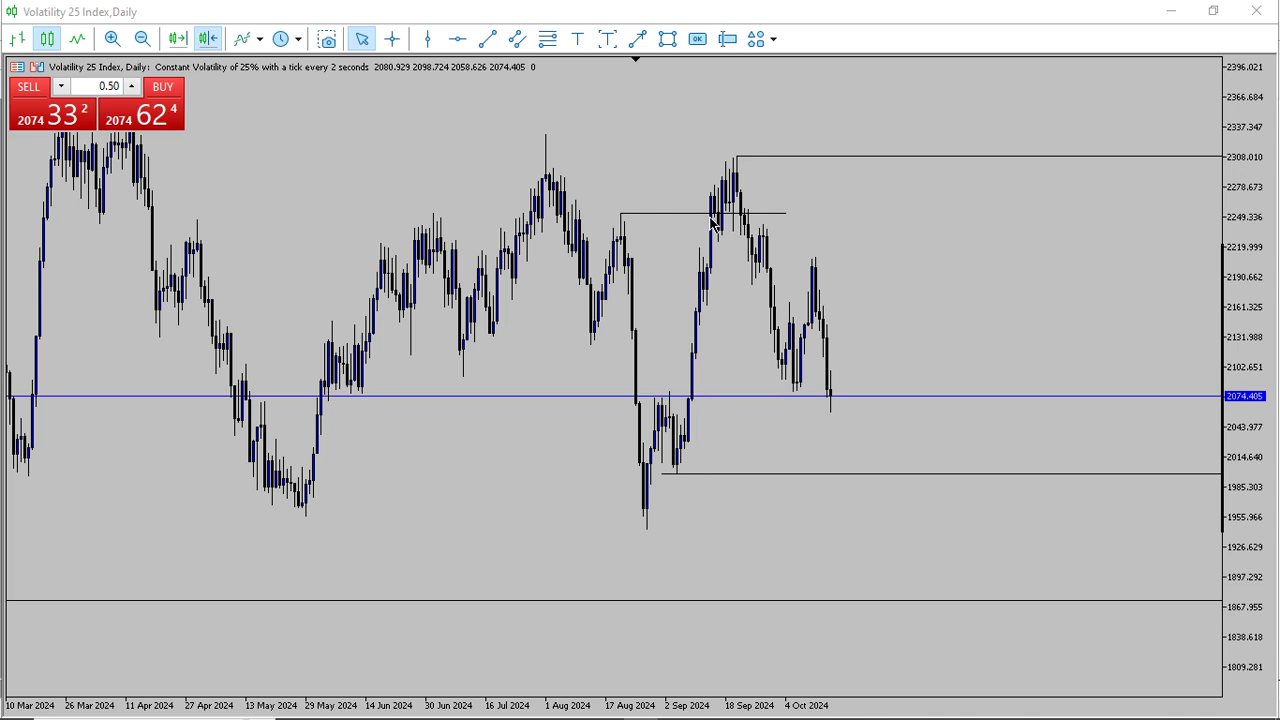
# Step: Examine the daily price swings between March and October 2024 around the marked levels
pyautogui.moveTo(692, 287); pyautogui.dragTo(640, 277)
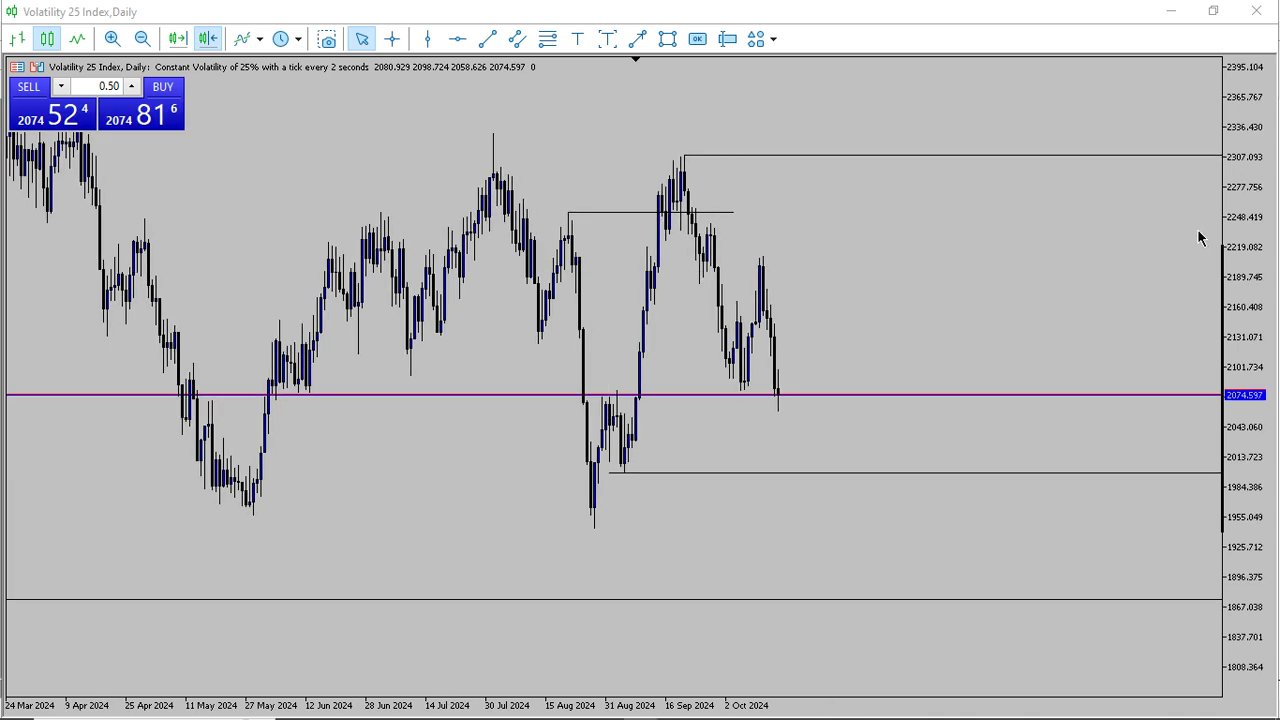
pyautogui.moveTo(1249, 249); pyautogui.dragTo(1246, 340)
pyautogui.moveTo(965, 340); pyautogui.dragTo(1020, 297)
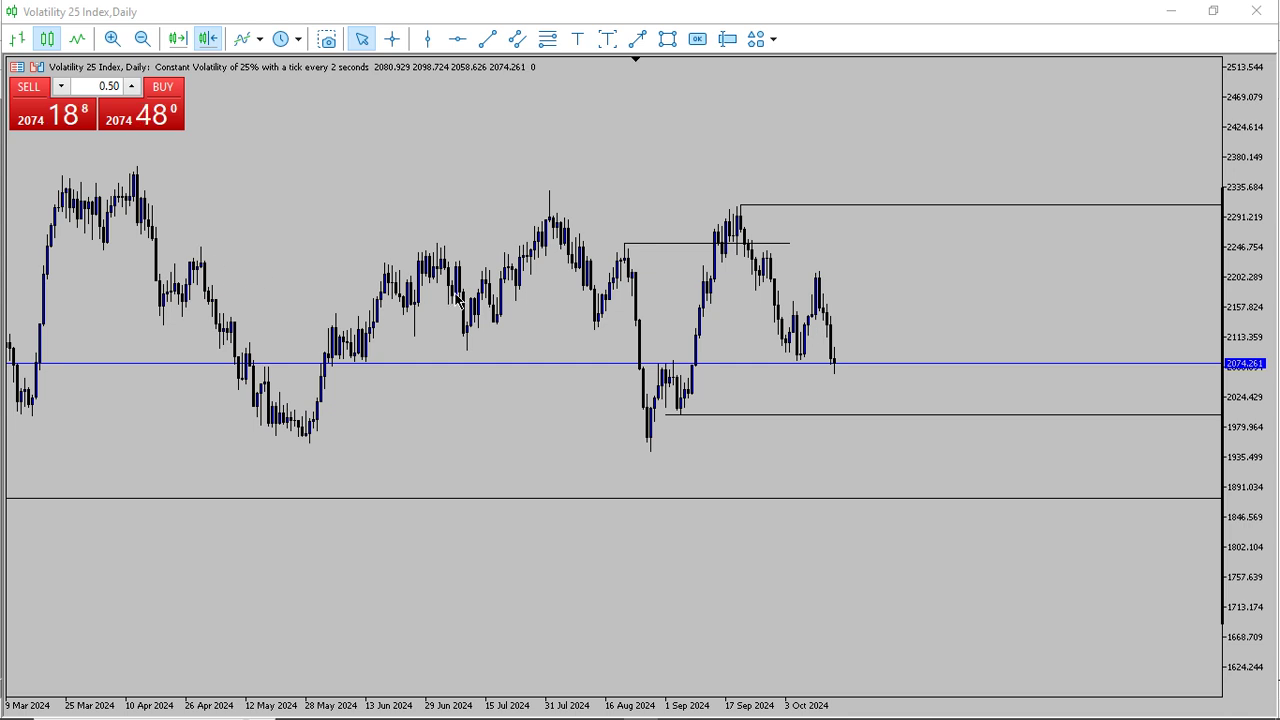
pyautogui.moveTo(450, 290)
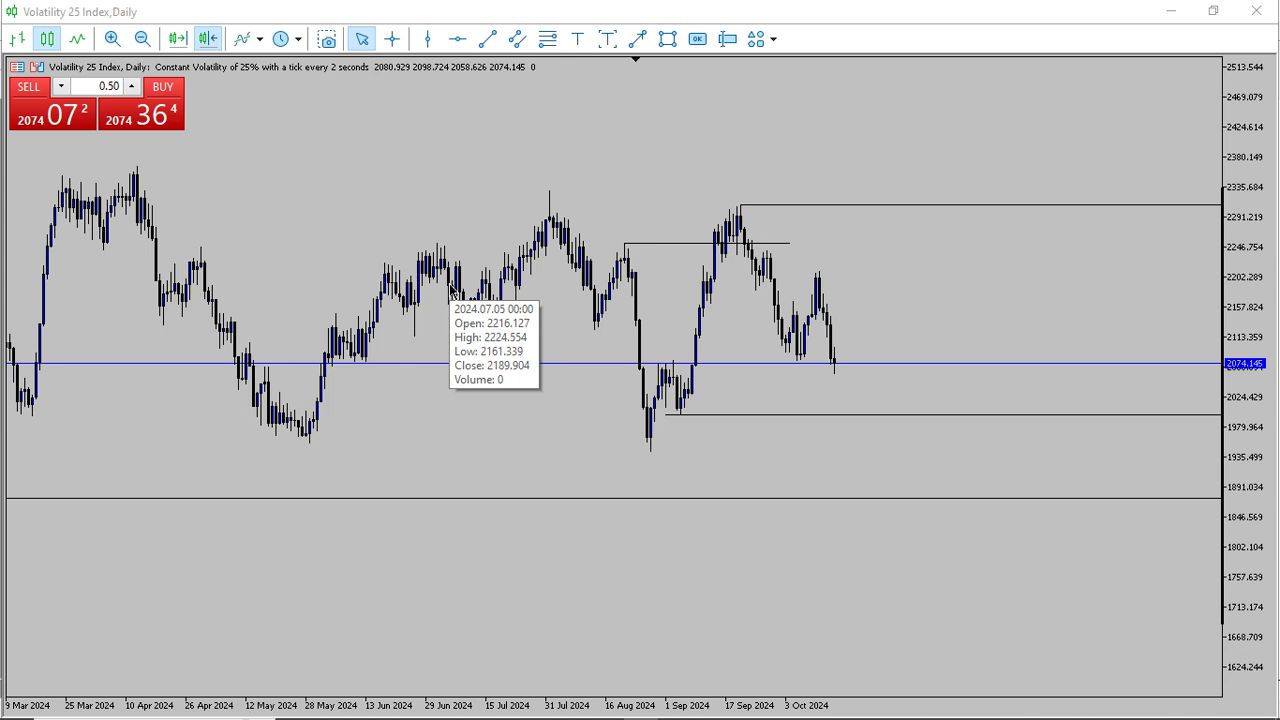
# Step: Draw thin horizontal rectangles along the March–April 2024 highs and the May 2024 lows on the daily chart
pyautogui.rightClick(477, 284)
pyautogui.click(384, 275)
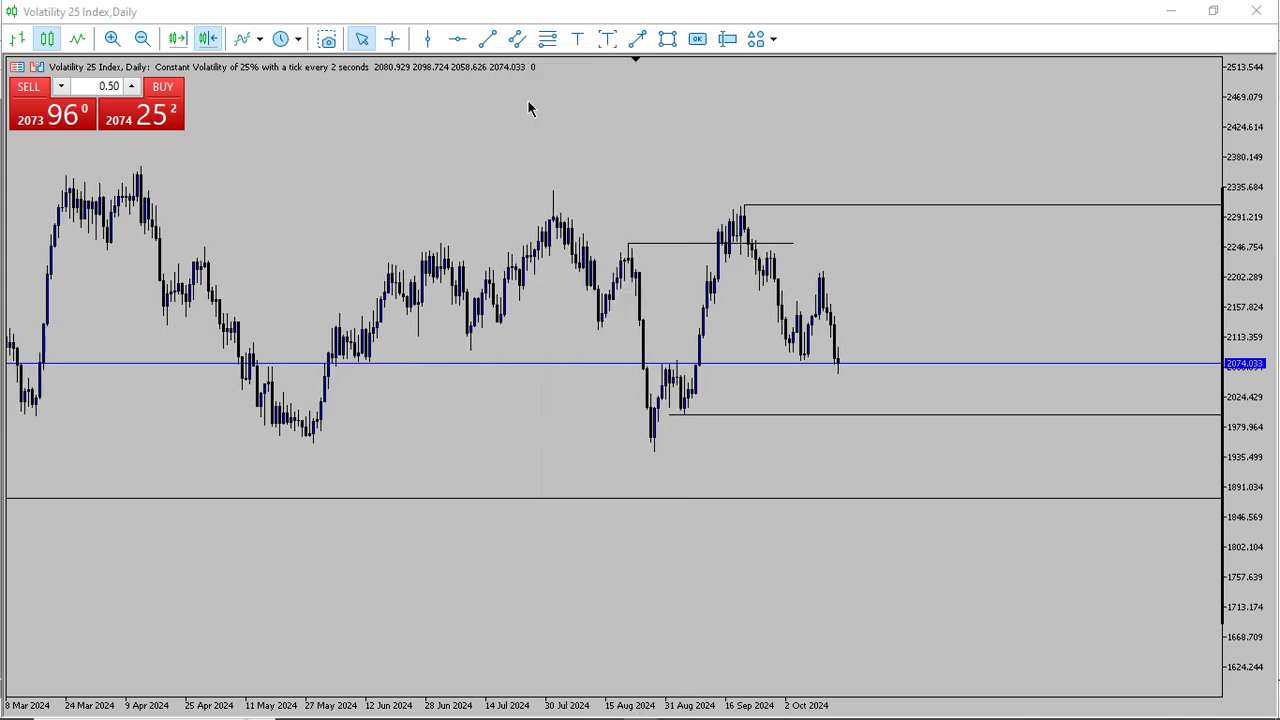
pyautogui.click(667, 39)
pyautogui.moveTo(597, 328)
pyautogui.mouseDown()
pyautogui.moveTo(643, 342)
pyautogui.moveTo(629, 330)
pyautogui.moveTo(618, 339)
pyautogui.moveTo(817, 343)
pyautogui.moveTo(411, 205)
pyautogui.moveTo(283, 185)
pyautogui.moveTo(406, 200)
pyautogui.moveTo(1006, 191)
pyautogui.moveTo(1033, 176)
pyautogui.mouseUp()
pyautogui.doubleClick(802, 328)
pyautogui.moveTo(646, 178); pyautogui.dragTo(592, 457)
pyautogui.middleClick(792, 290)
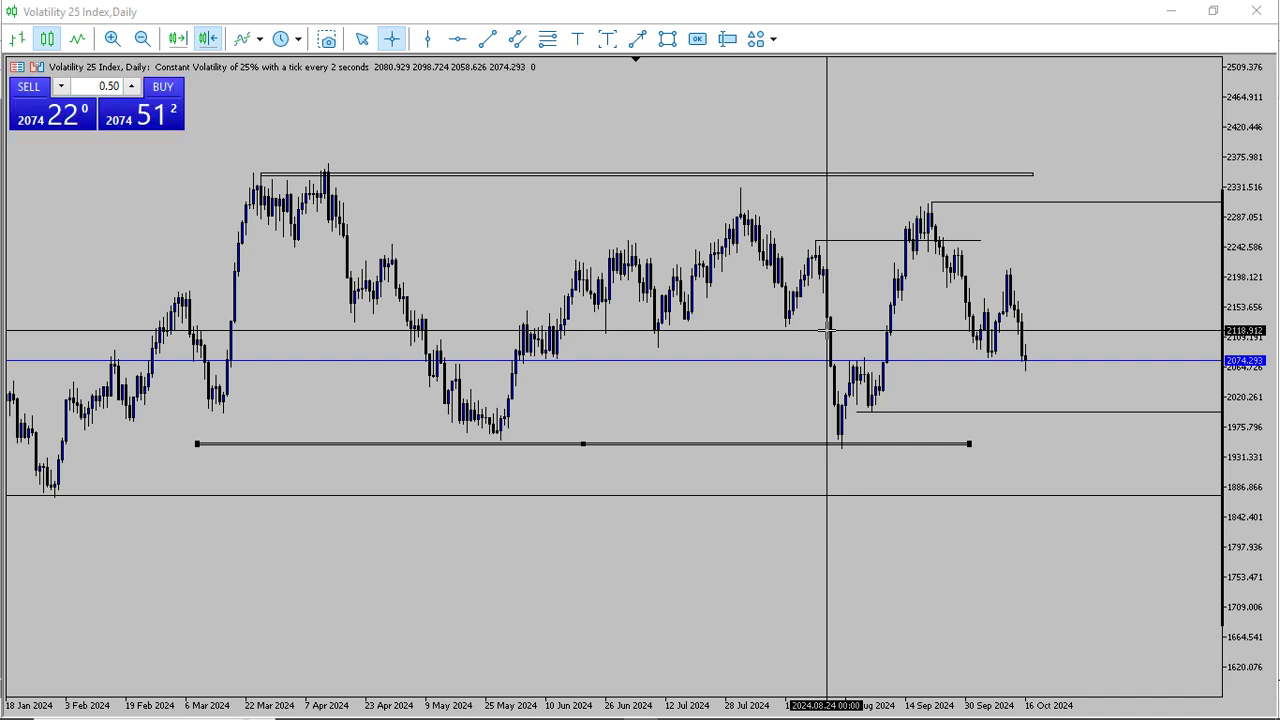
pyautogui.middleClick(790, 324)
pyautogui.scroll(1, 774, 270)
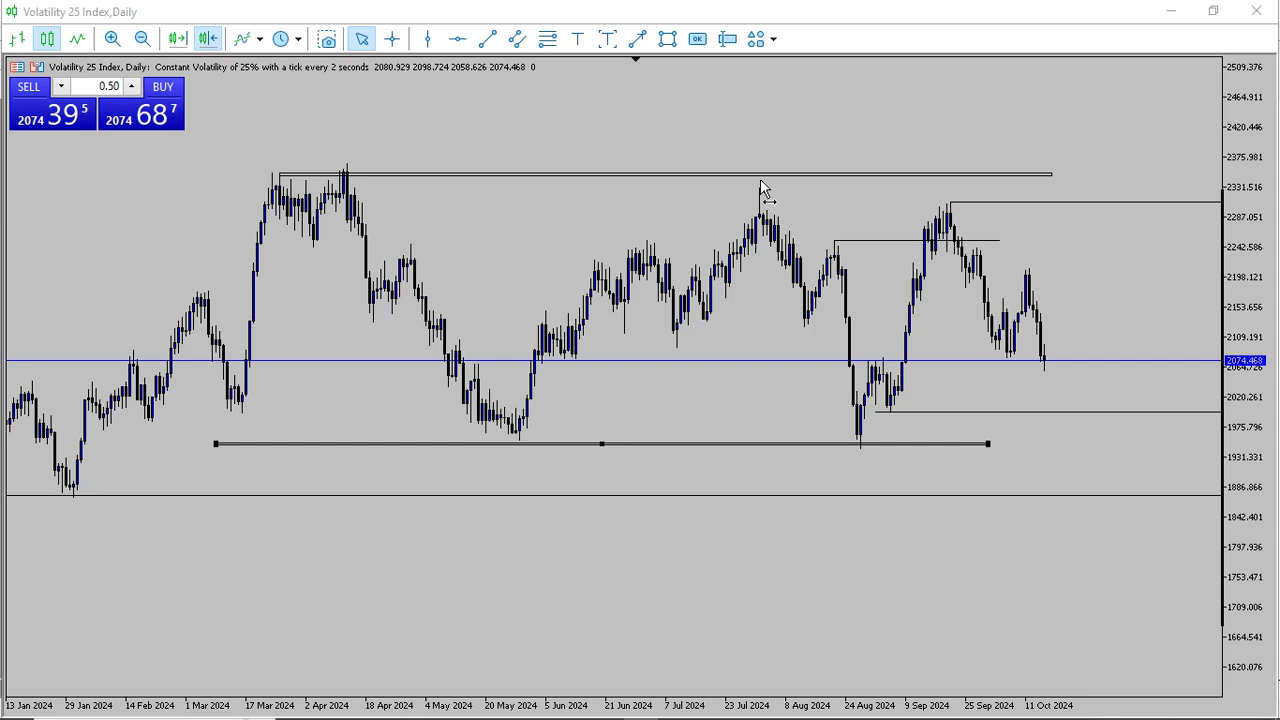
# Step: Delete the two thin rectangles marking the spring 2024 highs and lows
pyautogui.rightClick(762, 188)
pyautogui.click(845, 290)
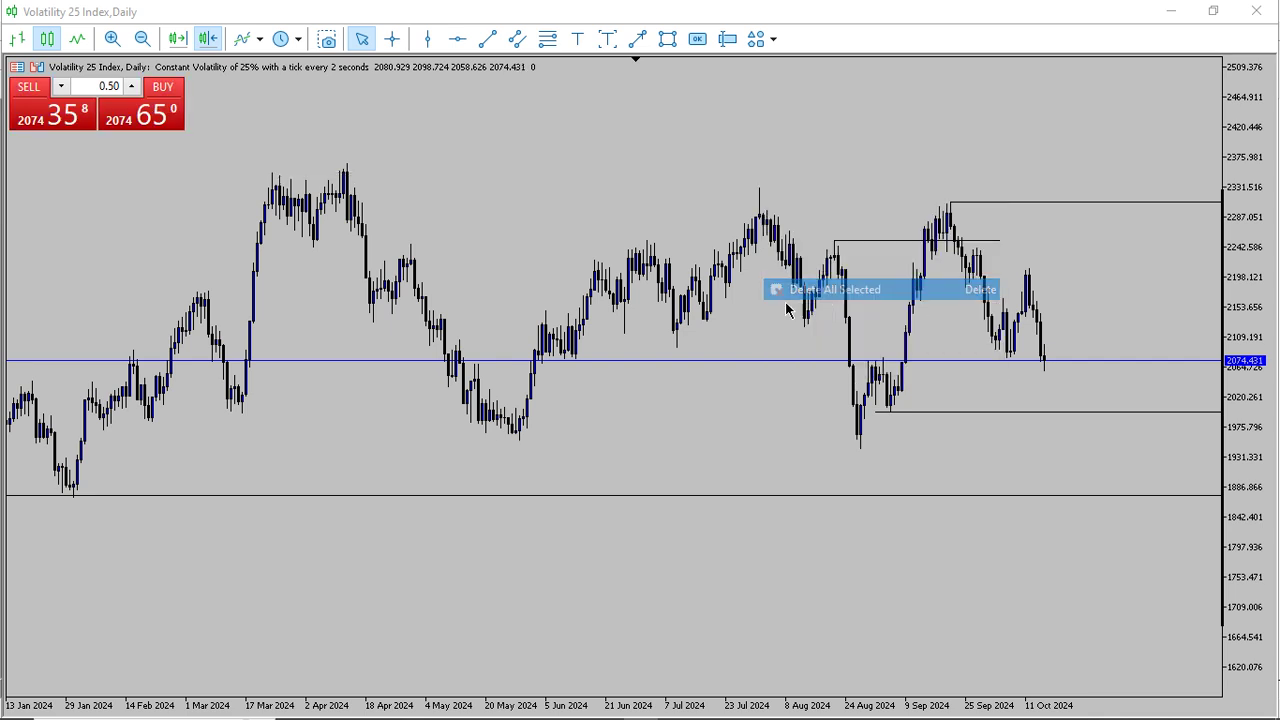
pyautogui.scroll(-5, 622, 307)
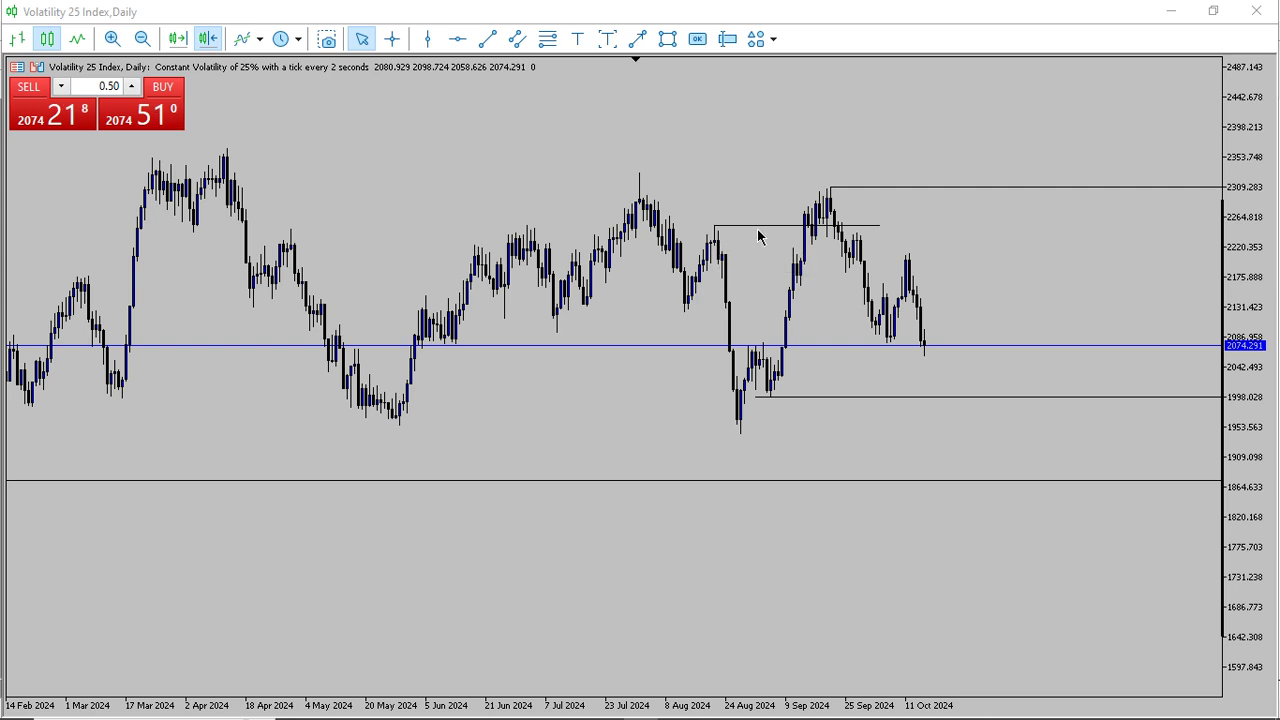
# Step: Shift the level line at the late-August 2024 high to an earlier start and return it to its original position
pyautogui.moveTo(795, 231); pyautogui.dragTo(755, 231)
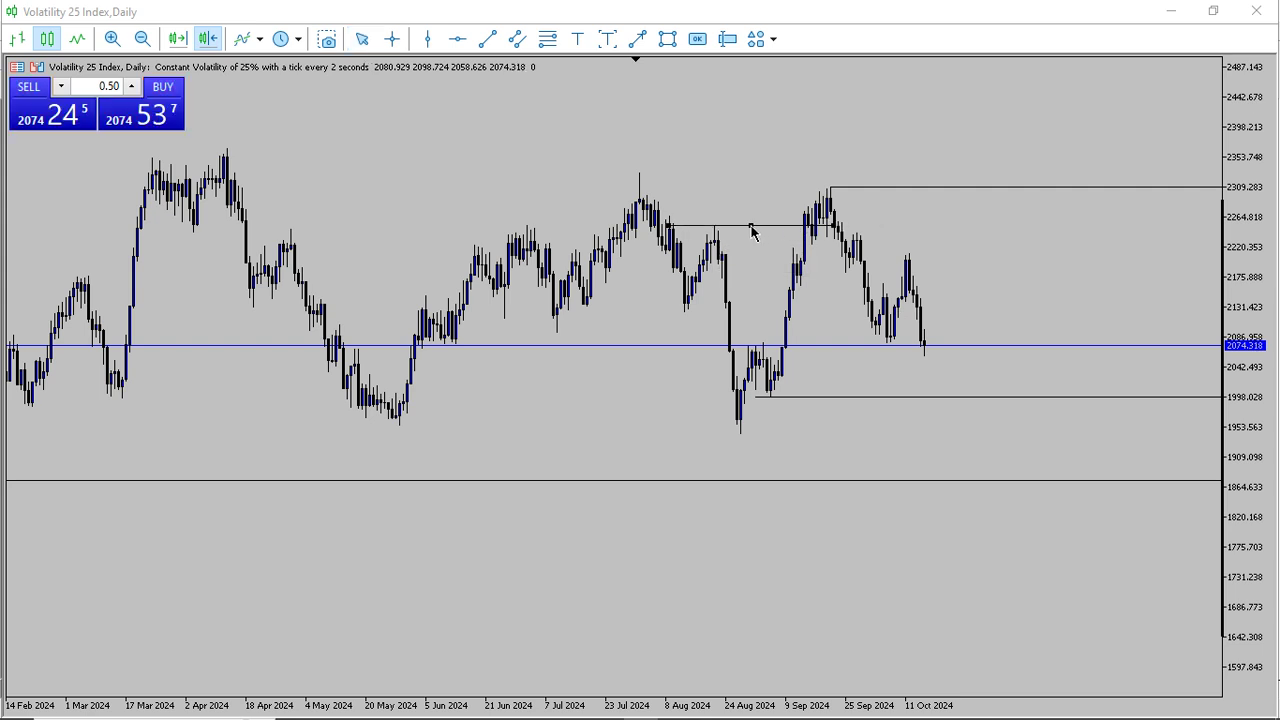
pyautogui.doubleClick(738, 227)
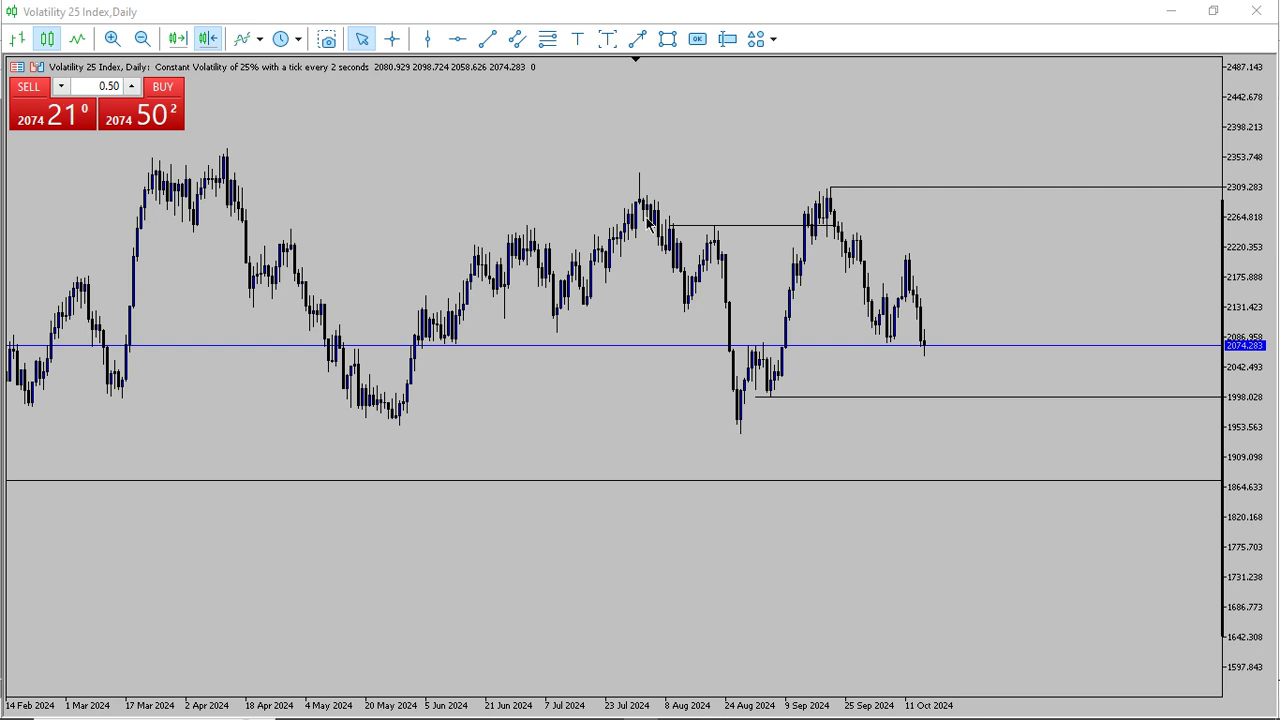
pyautogui.moveTo(751, 226); pyautogui.dragTo(798, 229)
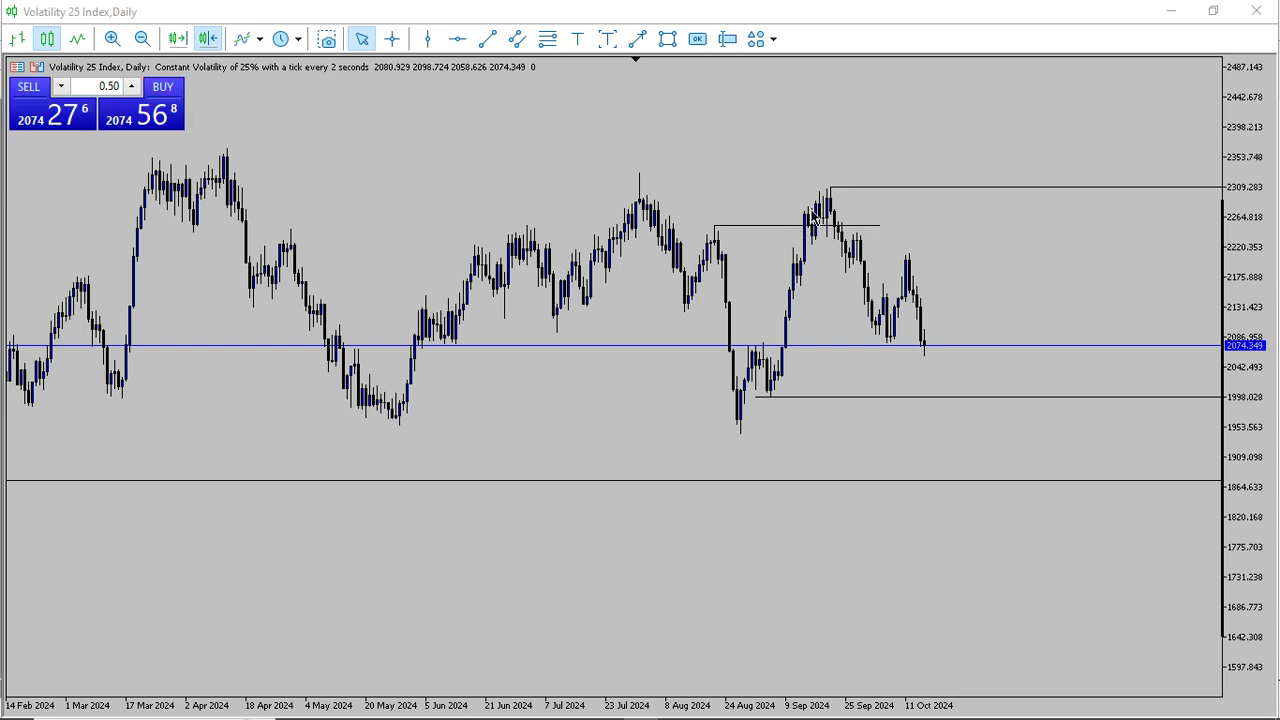
# Step: Switch the chart to the 12-hour timeframe and enlarge the candles from August to mid-October 2024
pyautogui.moveTo(1258, 436); pyautogui.dragTo(1245, 325)
pyautogui.moveTo(932, 380); pyautogui.dragTo(745, 354)
pyautogui.click(282, 40)
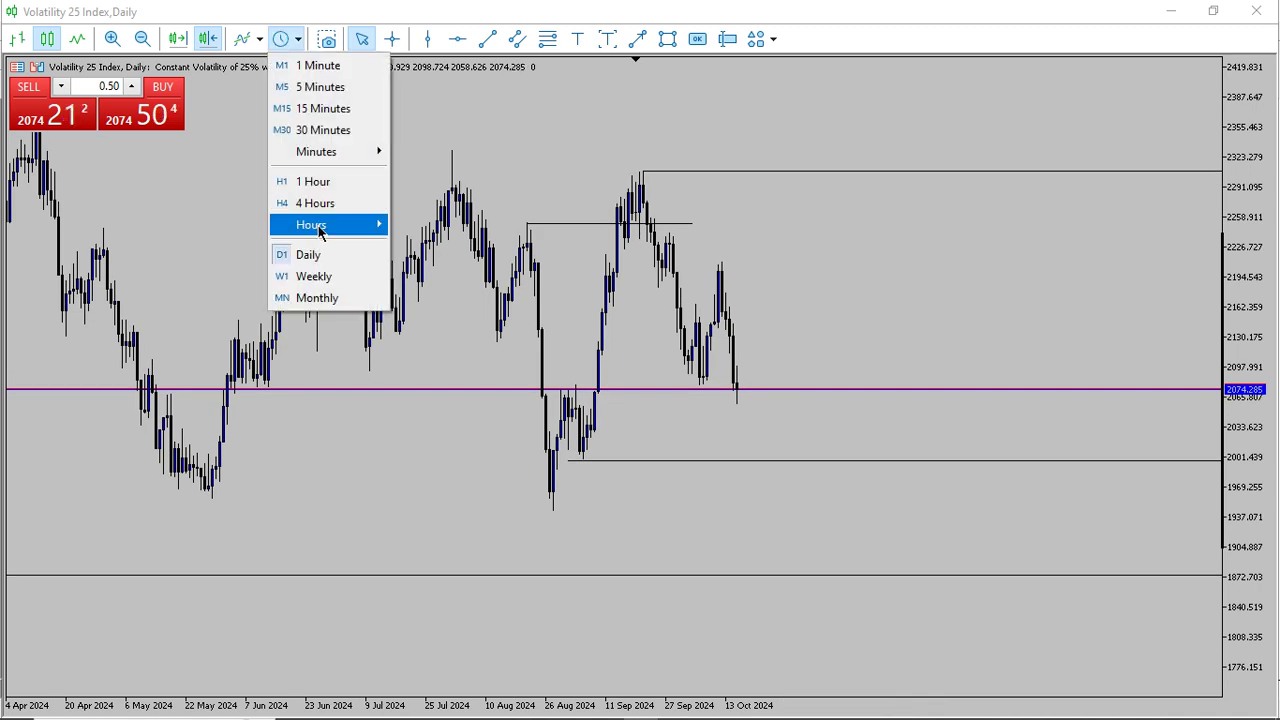
pyautogui.moveTo(320, 229)
pyautogui.click(422, 355)
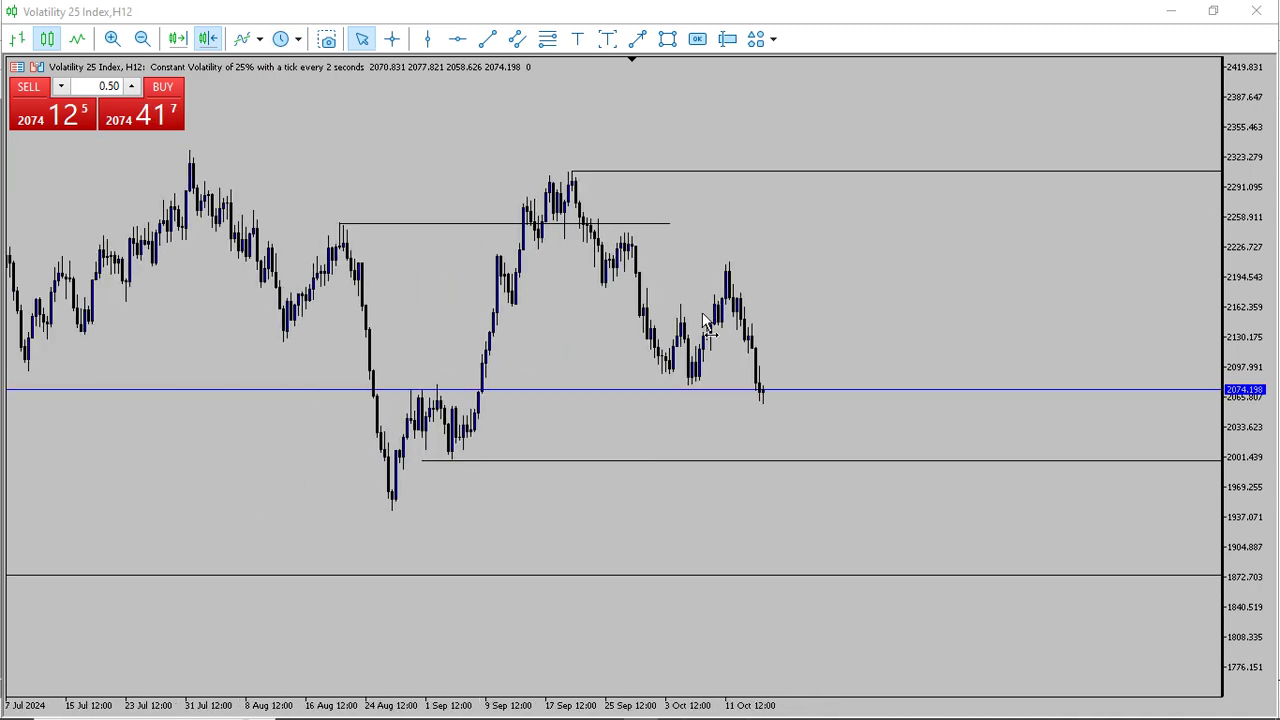
pyautogui.moveTo(1256, 420); pyautogui.dragTo(1247, 332)
pyautogui.moveTo(631, 263); pyautogui.dragTo(829, 338)
pyautogui.click(112, 36)
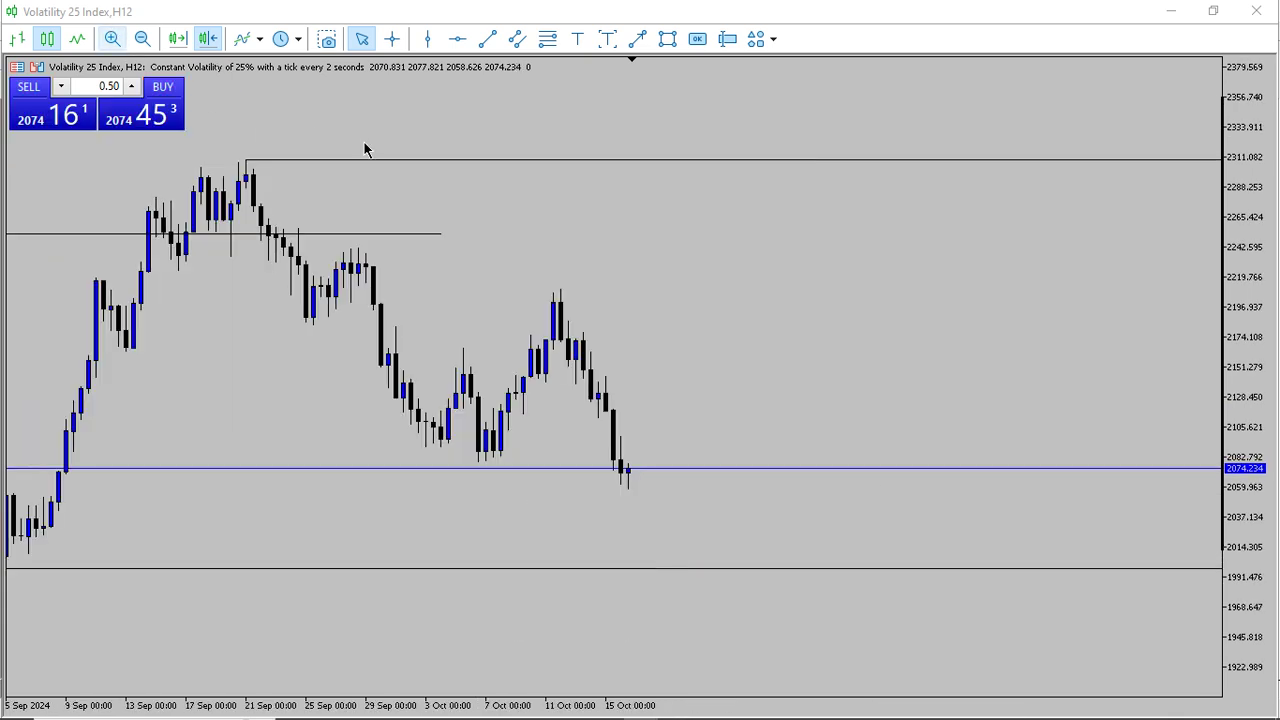
pyautogui.moveTo(366, 149); pyautogui.dragTo(690, 145)
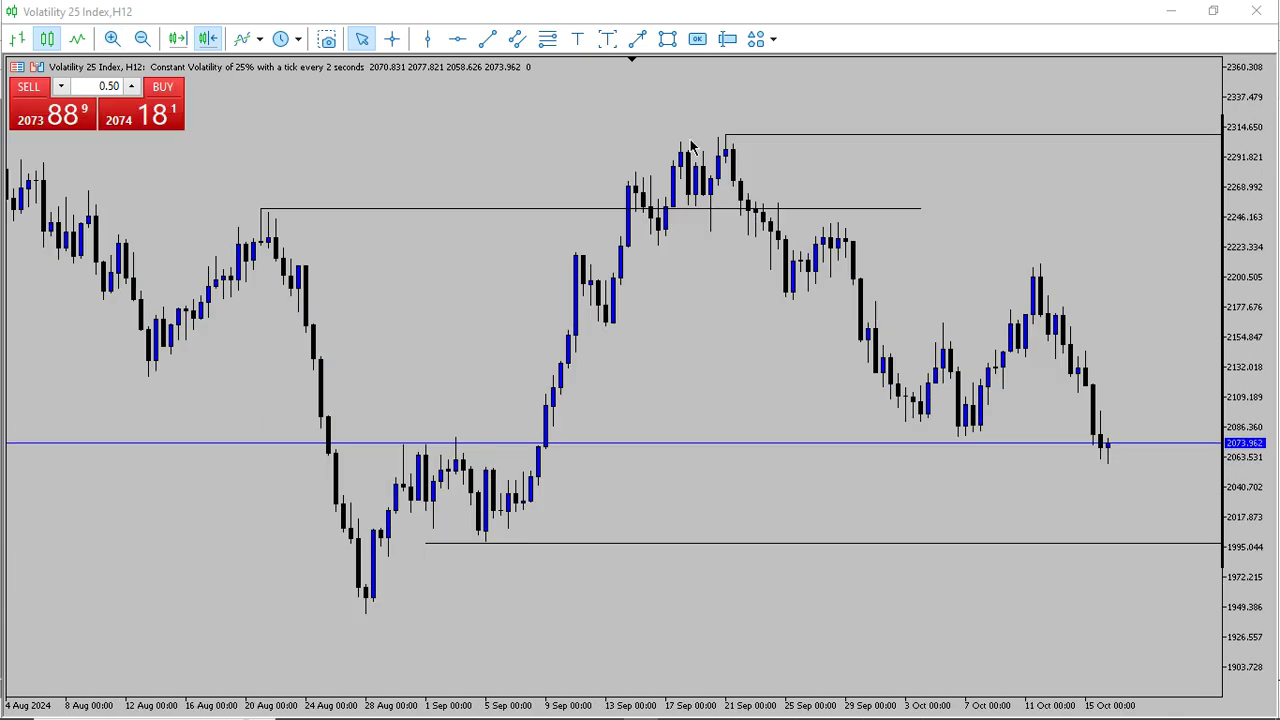
# Step: Draw a rectangle at the 12 September 2024 pullback from about 2195 down to 2167, extending to 29 September
pyautogui.click(666, 40)
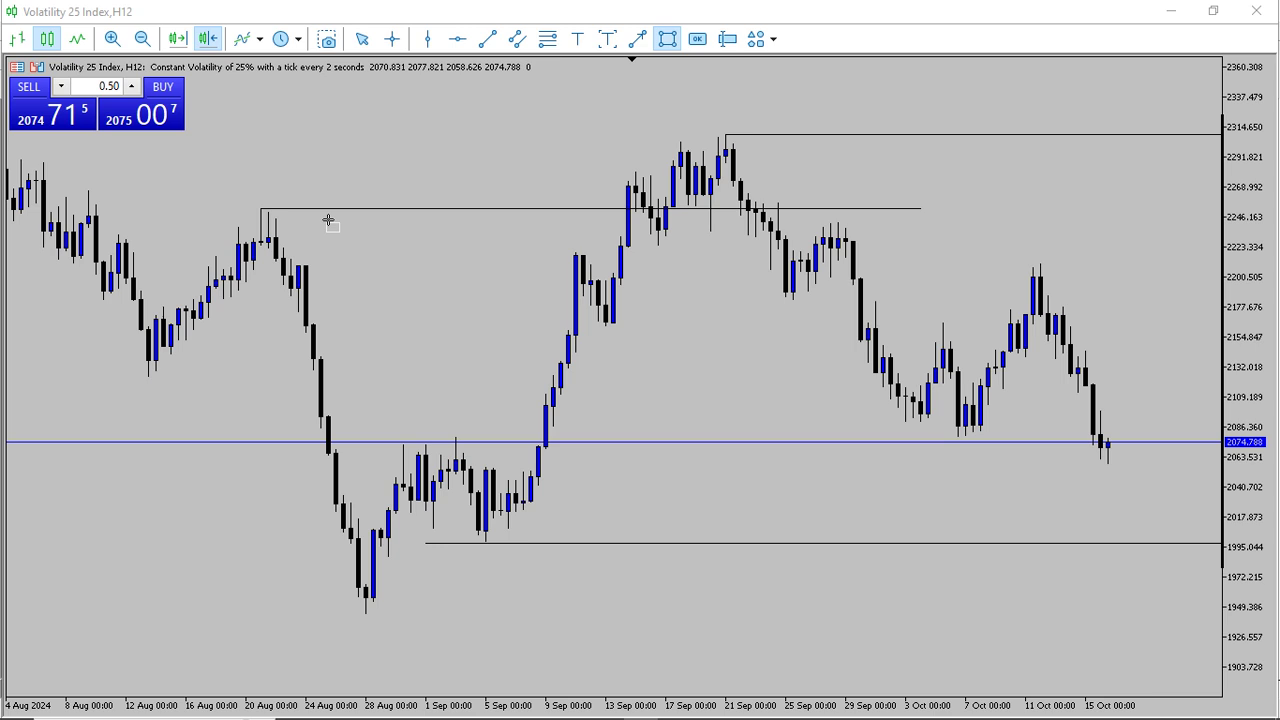
pyautogui.moveTo(596, 283); pyautogui.dragTo(868, 286)
pyautogui.doubleClick(868, 283)
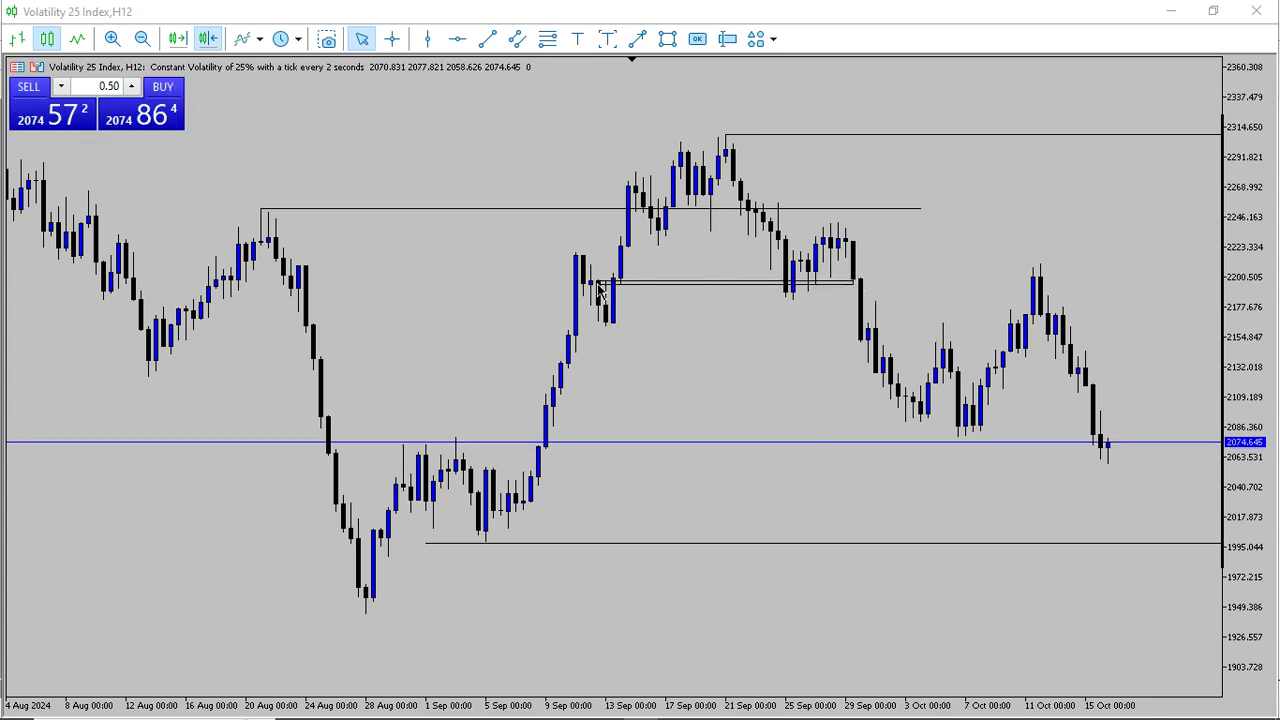
pyautogui.moveTo(600, 288); pyautogui.dragTo(600, 321)
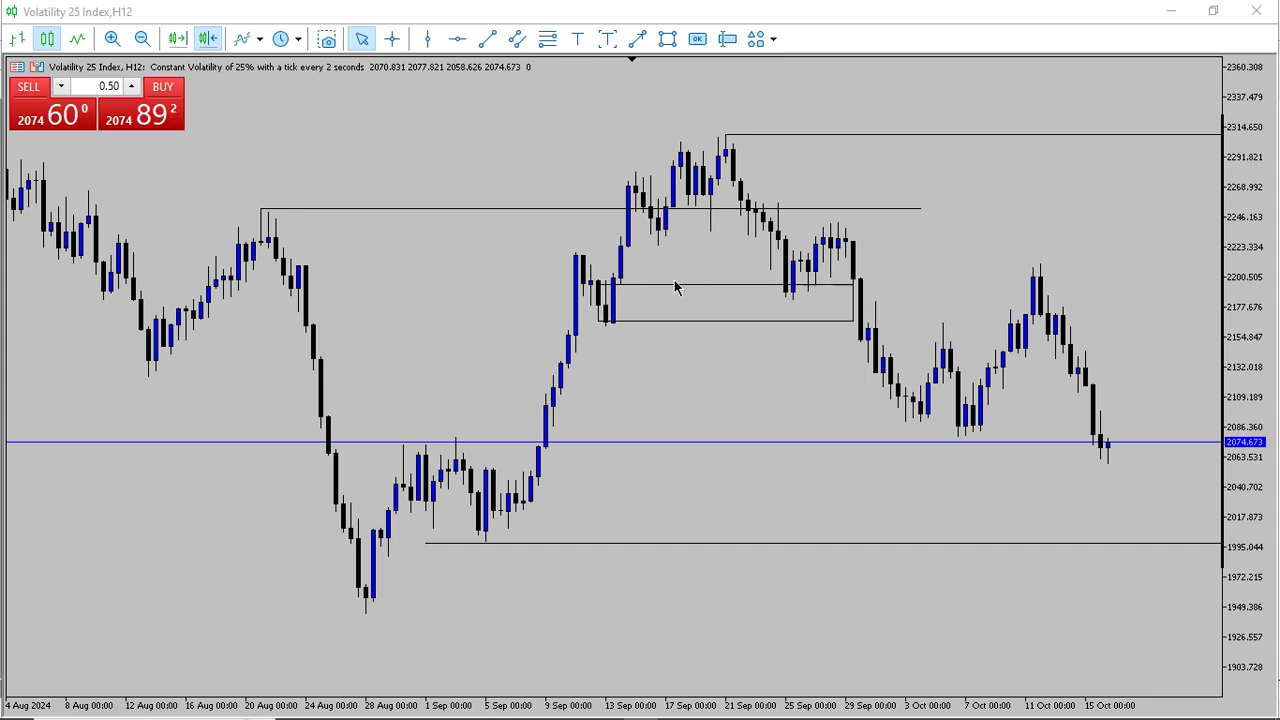
# Step: Raise the upper edge of the September pullback rectangle to about 2199
pyautogui.scroll(-3, 655, 284)
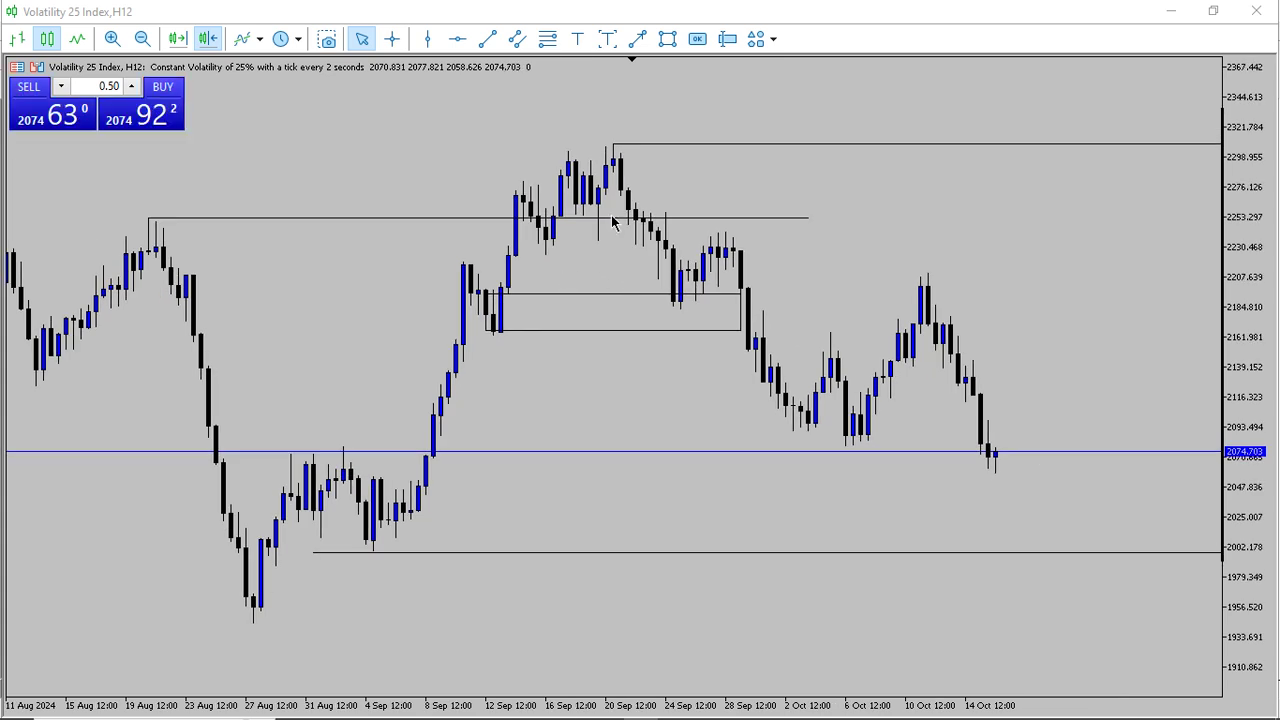
pyautogui.middleClick(540, 202)
pyautogui.scroll(-3, 430, 198)
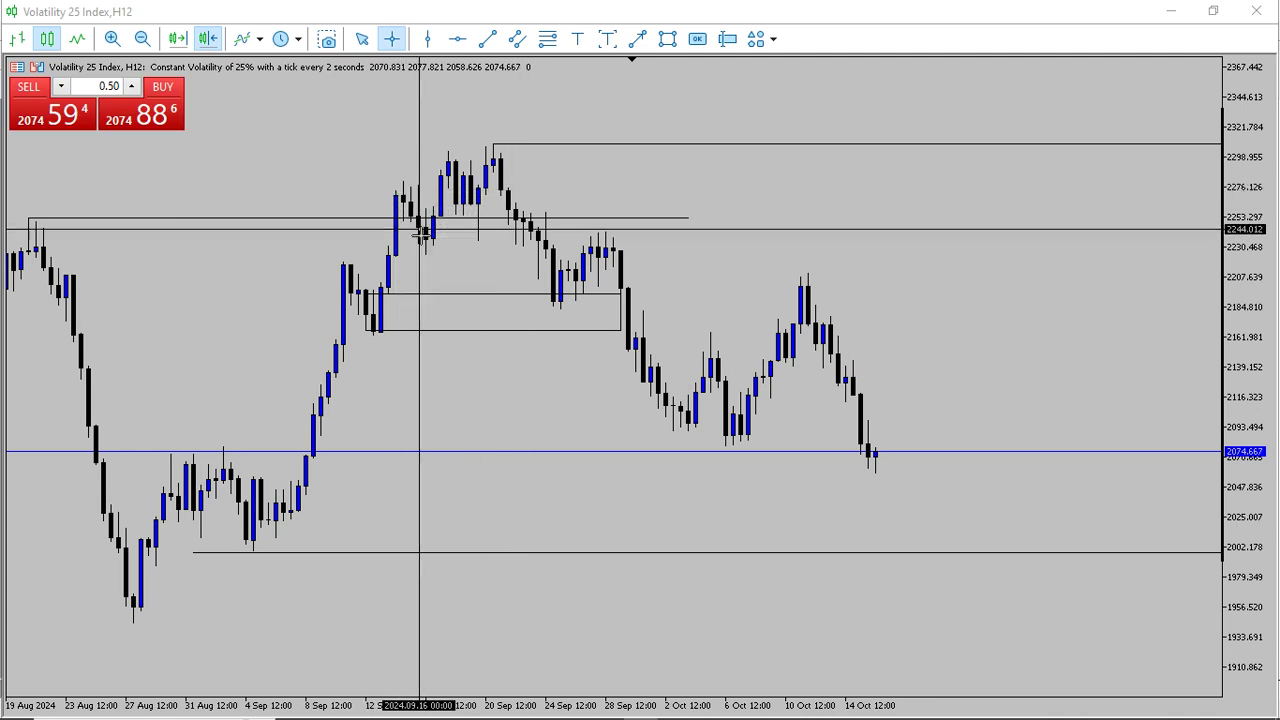
pyautogui.doubleClick(365, 294)
pyautogui.moveTo(365, 294); pyautogui.dragTo(365, 293)
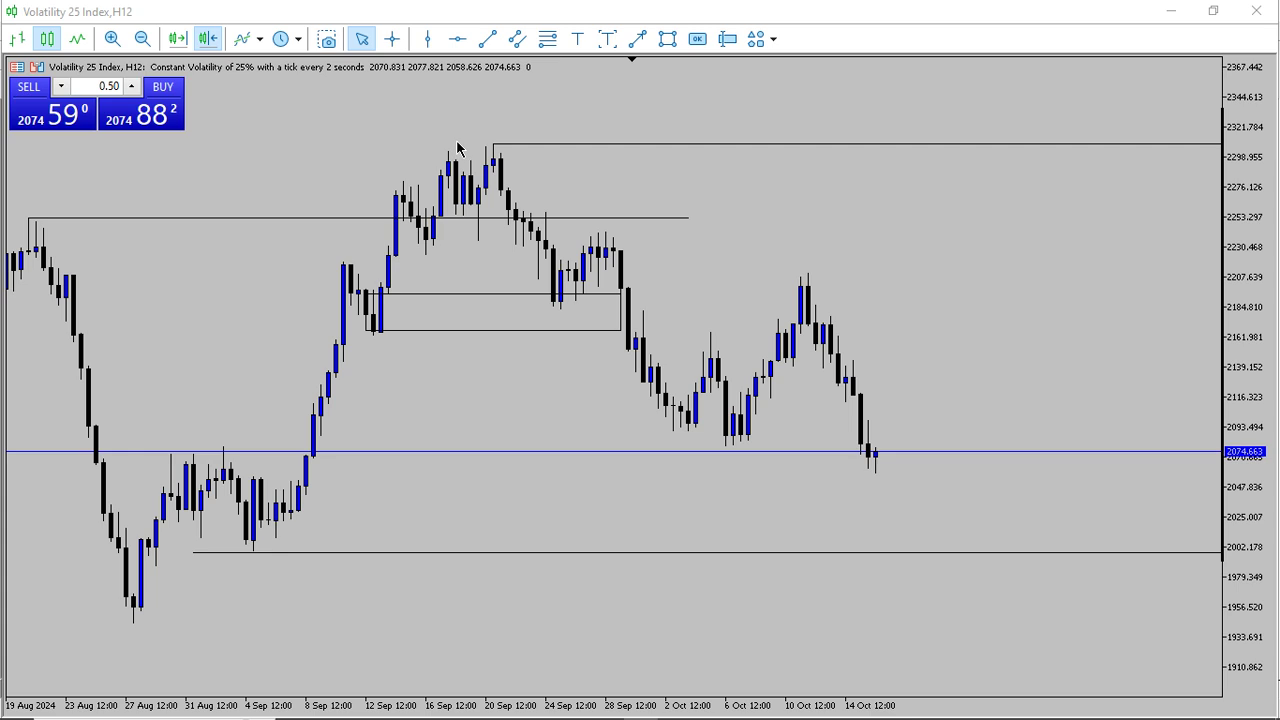
pyautogui.moveTo(366, 293); pyautogui.dragTo(373, 288)
pyautogui.doubleClick(373, 293)
pyautogui.doubleClick(373, 288)
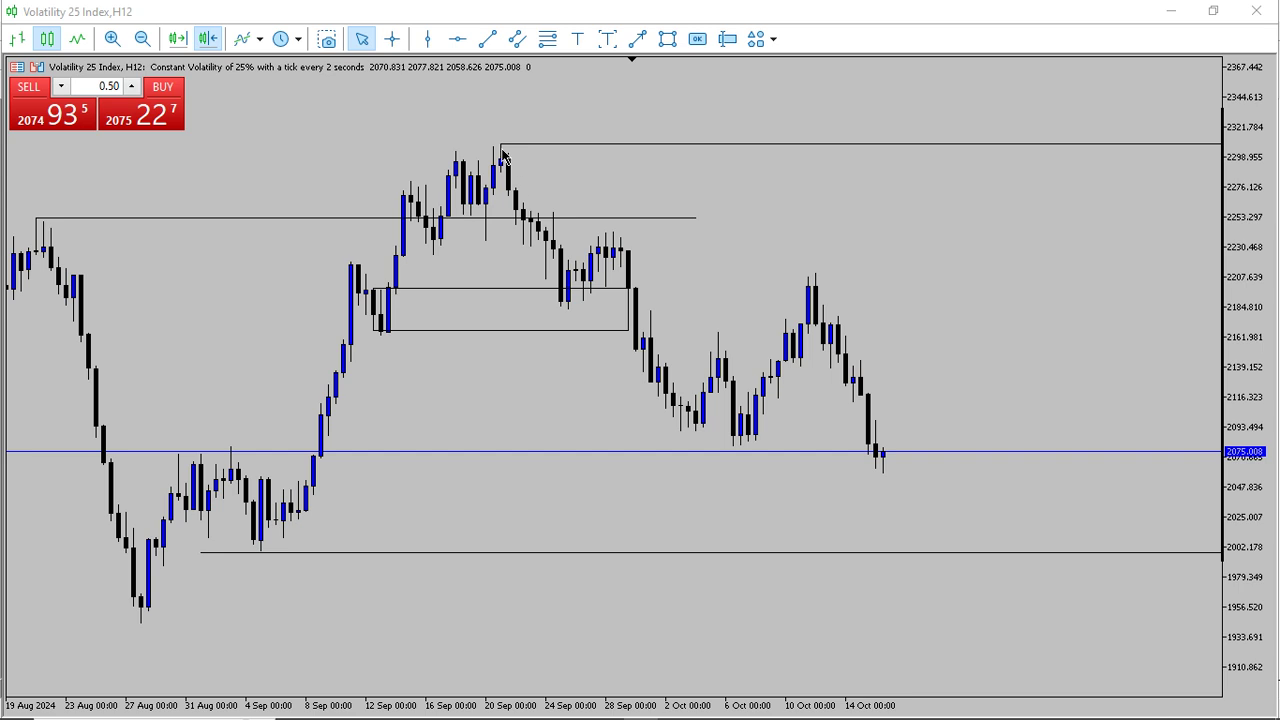
# Step: Examine the 12-hour price swings around the marked rectangle from September to mid-October 2024
pyautogui.scroll(3, 540, 262)
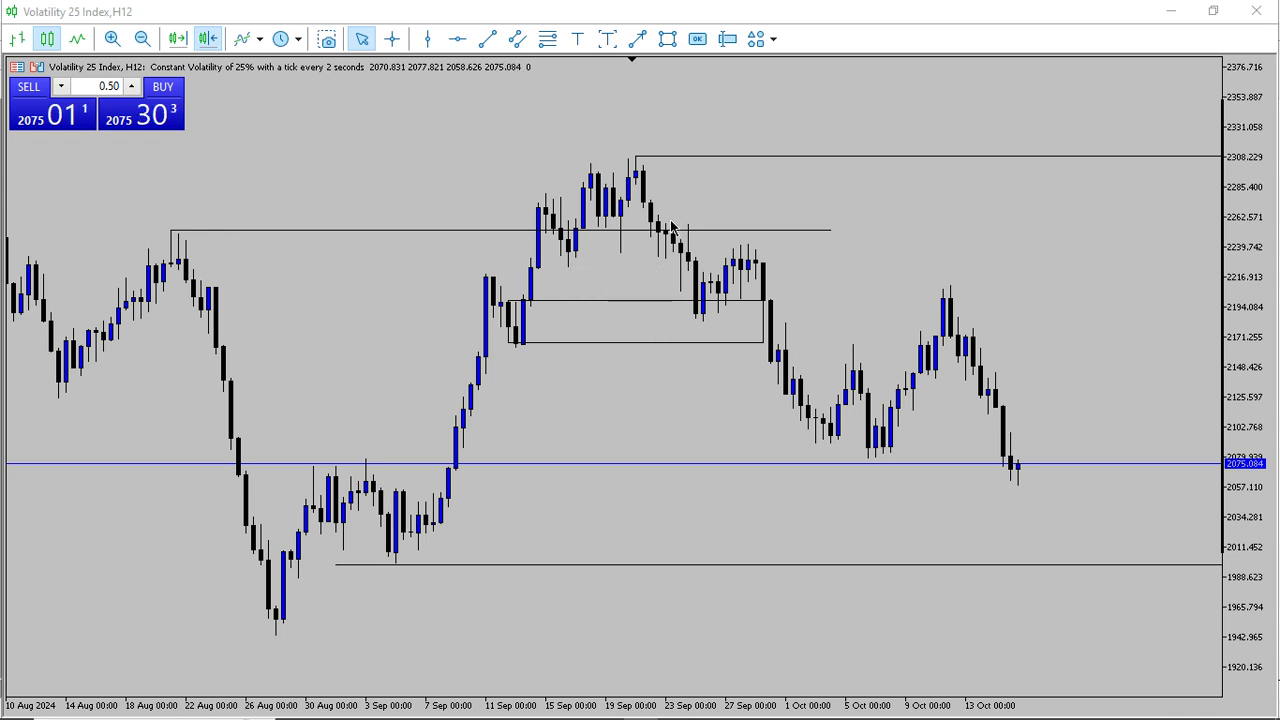
pyautogui.moveTo(770, 271); pyautogui.dragTo(620, 263)
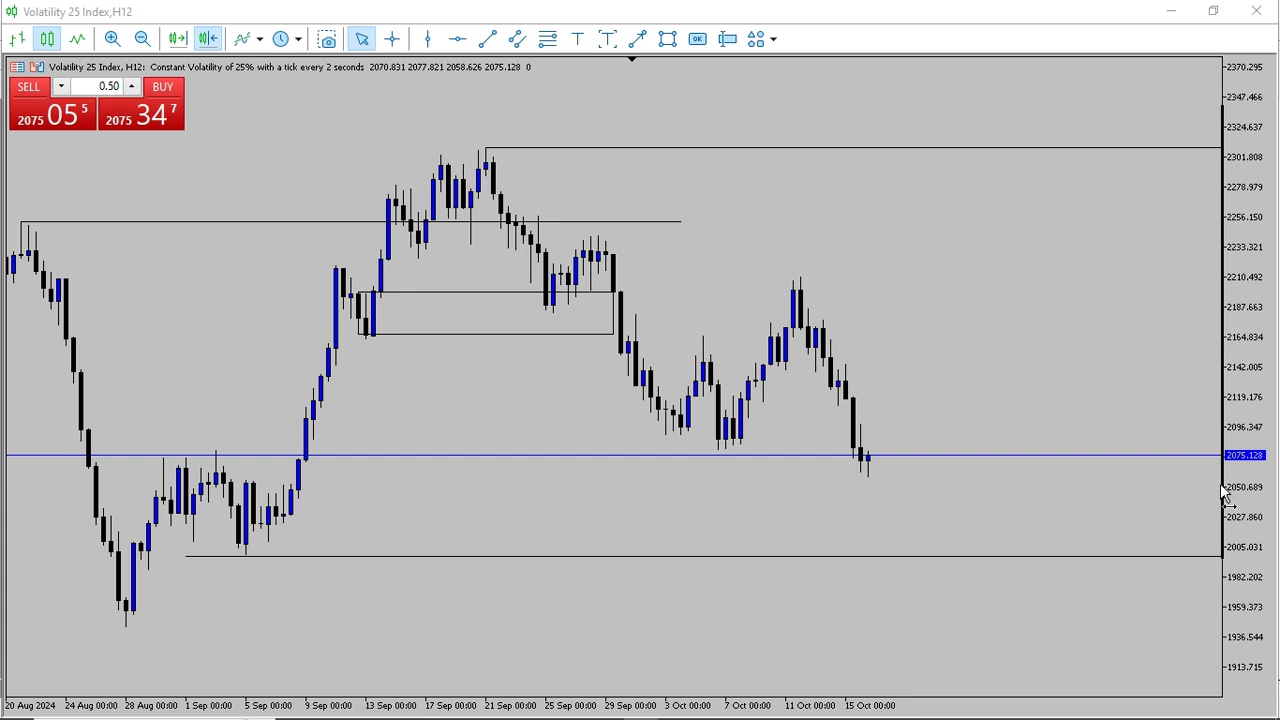
pyautogui.moveTo(1198, 515); pyautogui.dragTo(1020, 384)
pyautogui.moveTo(1245, 479); pyautogui.dragTo(1245, 335)
pyautogui.moveTo(760, 256); pyautogui.dragTo(848, 491)
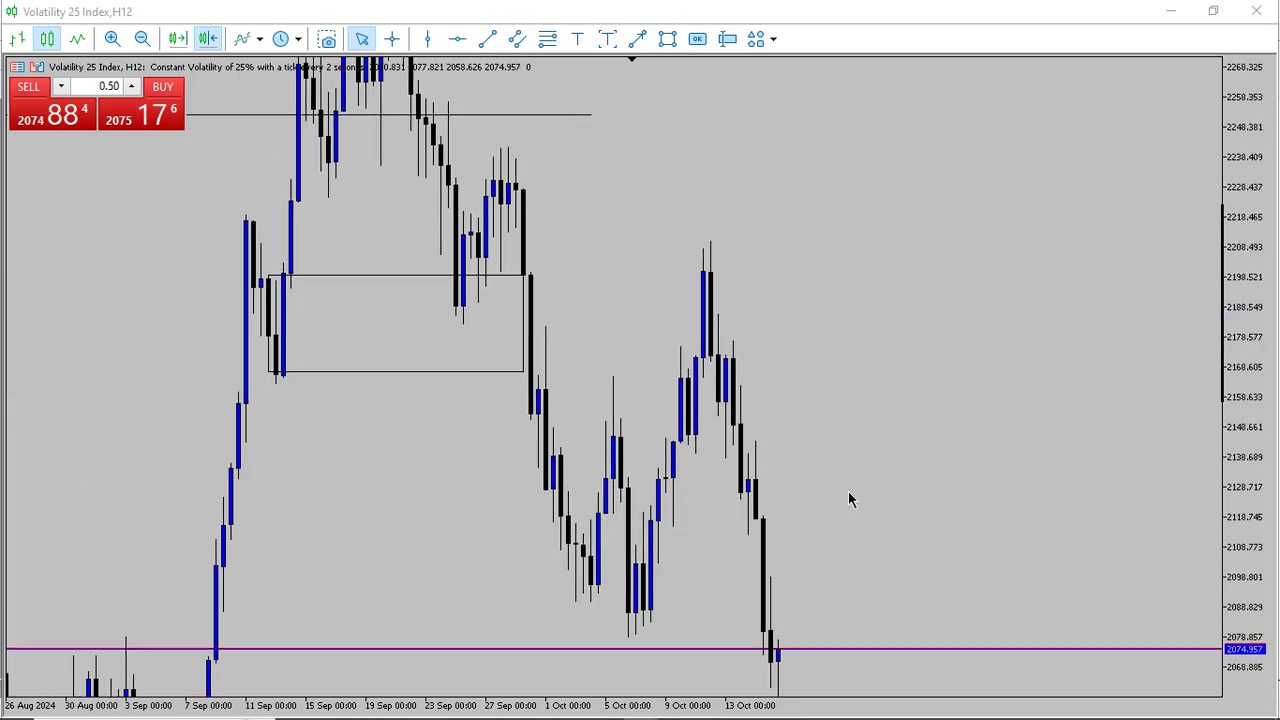
pyautogui.moveTo(571, 422); pyautogui.dragTo(669, 454)
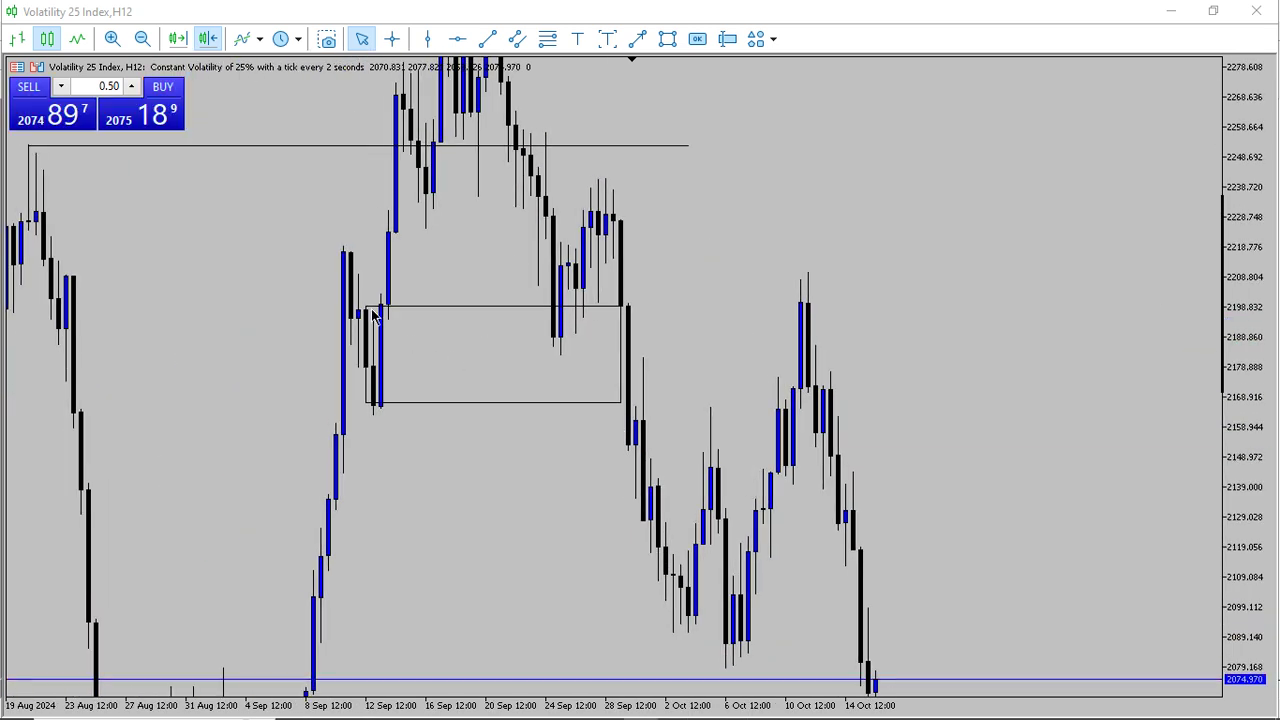
pyautogui.moveTo(544, 251); pyautogui.dragTo(476, 254)
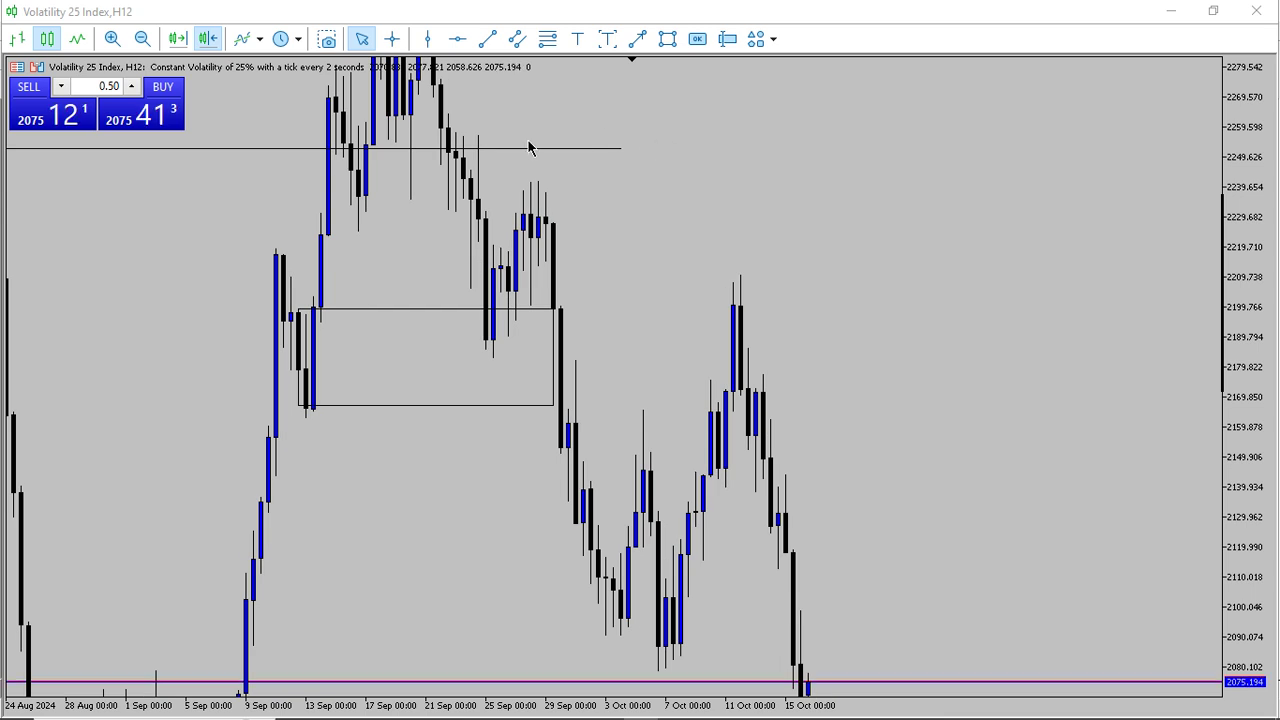
# Step: Switch the chart to the 8-hour timeframe and delete the September pullback rectangle
pyautogui.click(284, 38)
pyautogui.moveTo(355, 228)
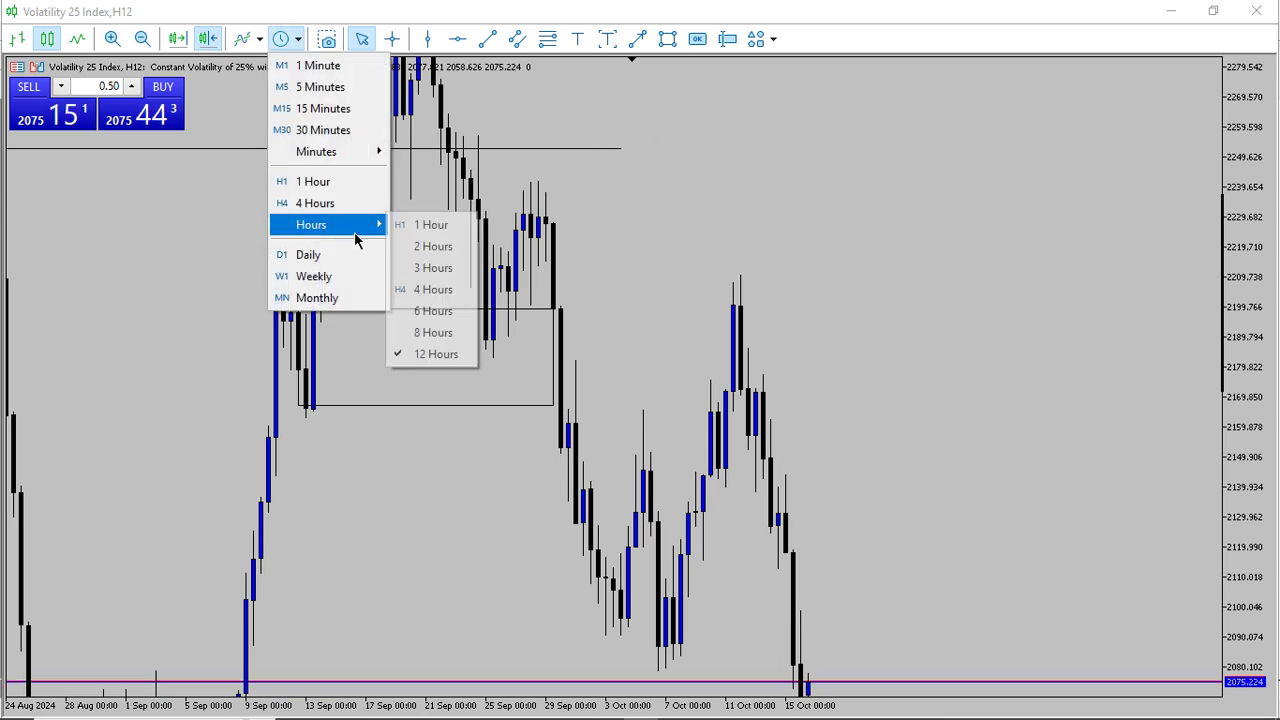
pyautogui.click(434, 332)
pyautogui.scroll(-6, 872, 280)
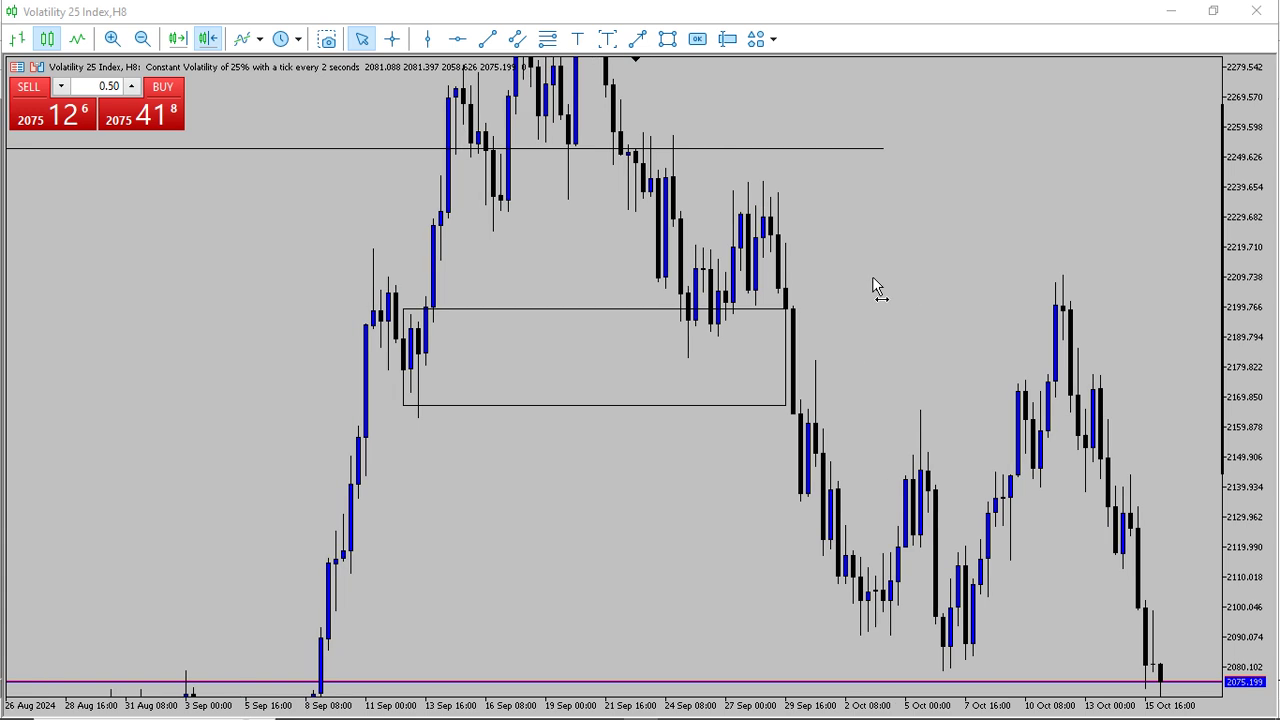
pyautogui.rightClick(566, 313)
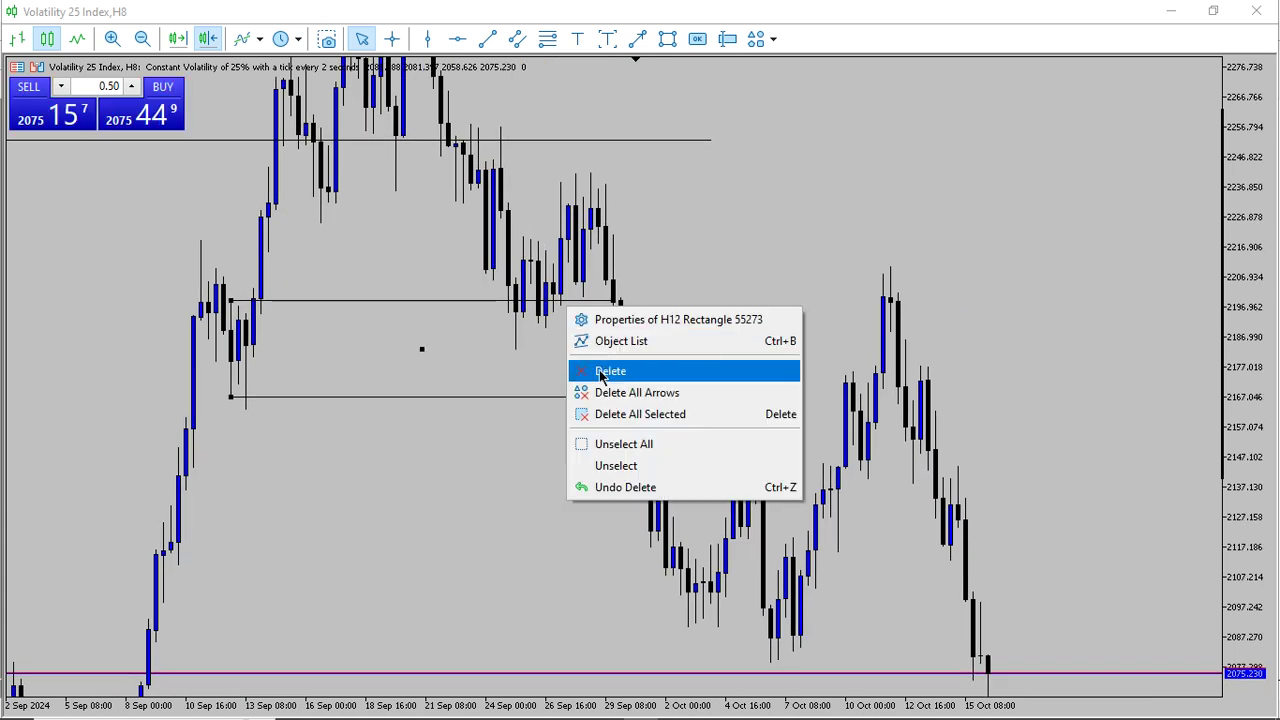
pyautogui.click(610, 366)
# Step: Draw a rectangle from the 29 September 2024 candle to 25 October, spanning about 2206 to 2238
pyautogui.moveTo(1252, 281); pyautogui.dragTo(1248, 345)
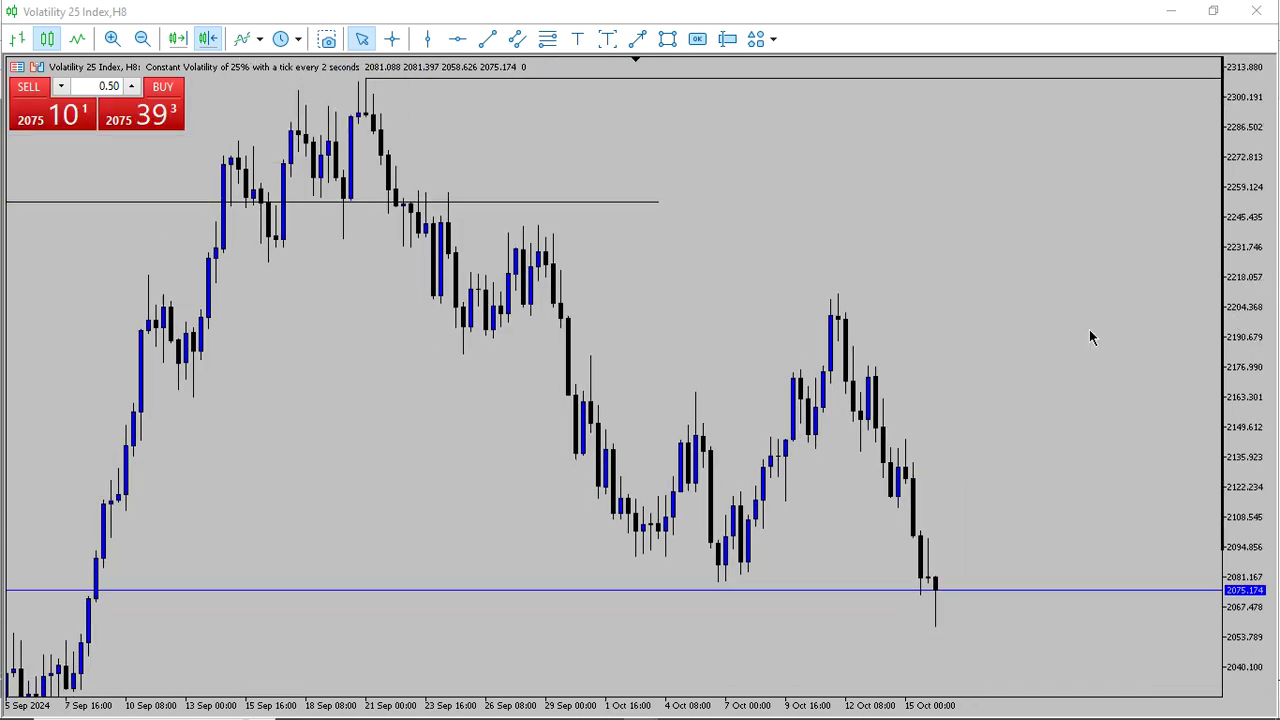
pyautogui.moveTo(1089, 330); pyautogui.dragTo(1014, 322)
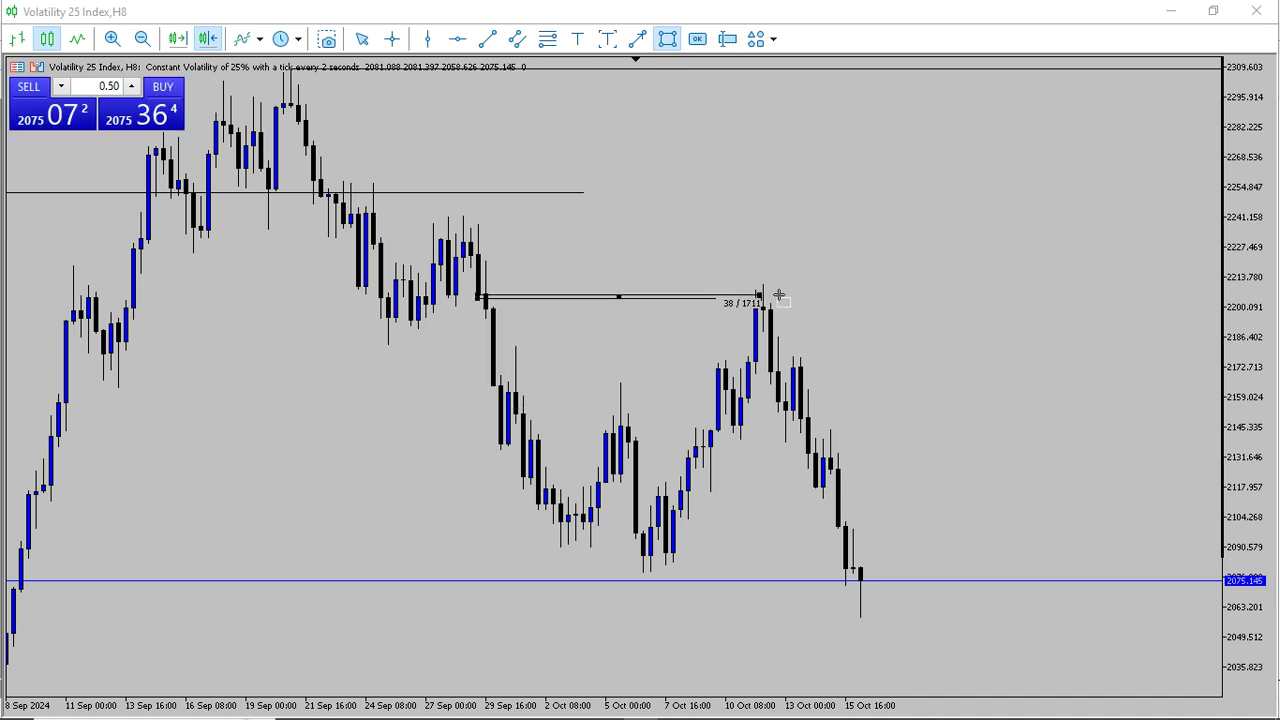
pyautogui.moveTo(778, 296)
pyautogui.mouseDown()
pyautogui.moveTo(994, 274)
pyautogui.moveTo(1034, 260)
pyautogui.moveTo(1054, 227)
pyautogui.mouseUp()
# Step: Set the new rectangle's color to gray and turn on its fill
pyautogui.rightClick(1048, 230)
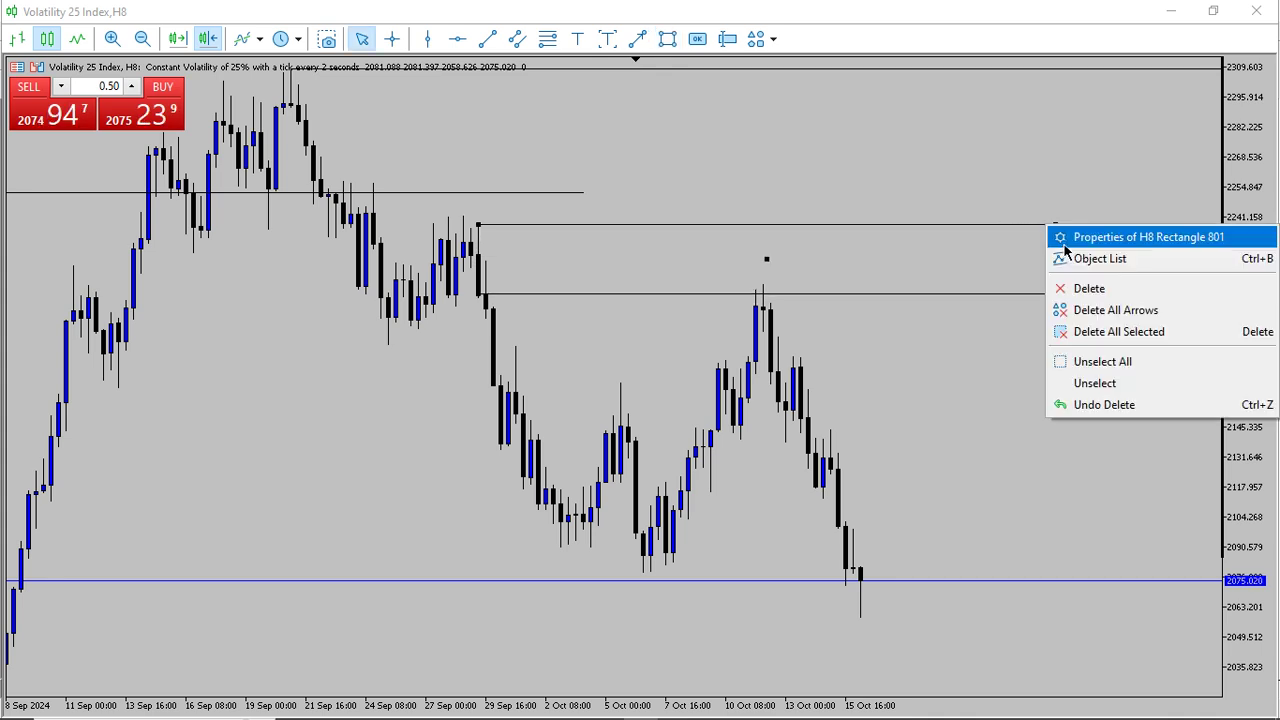
pyautogui.click(1064, 238)
pyautogui.click(592, 406)
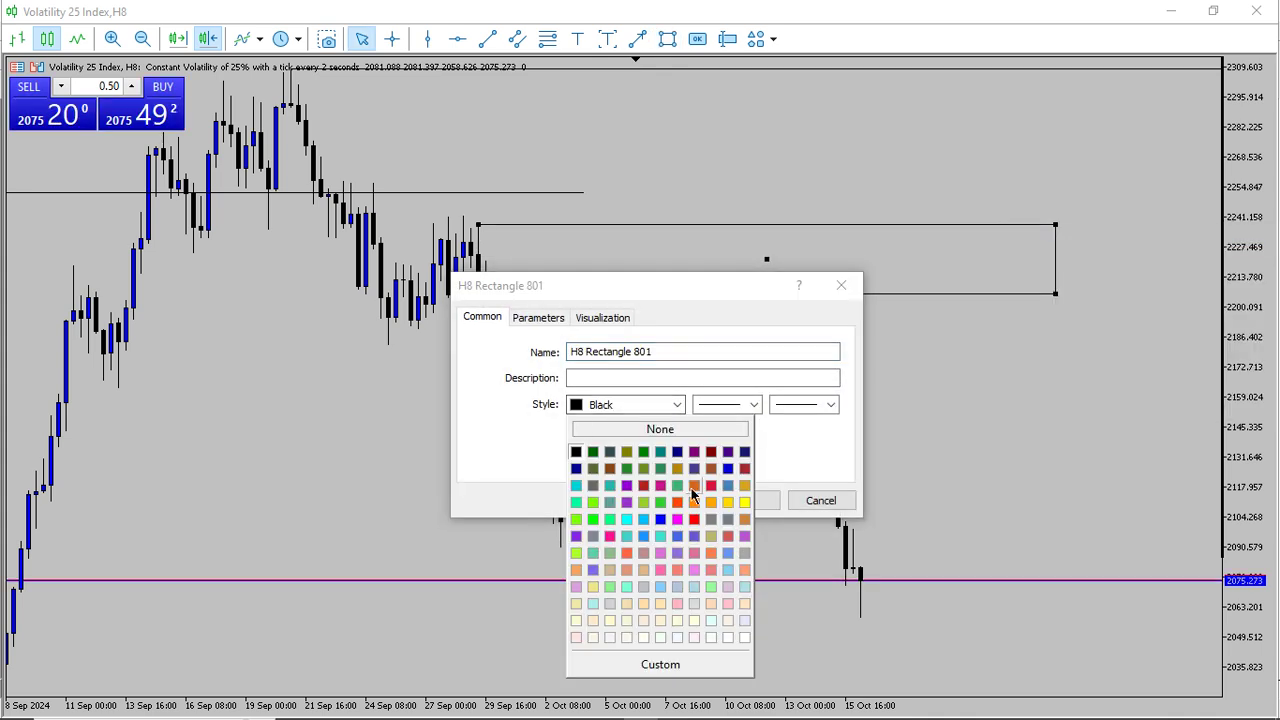
pyautogui.click(713, 521)
pyautogui.click(538, 317)
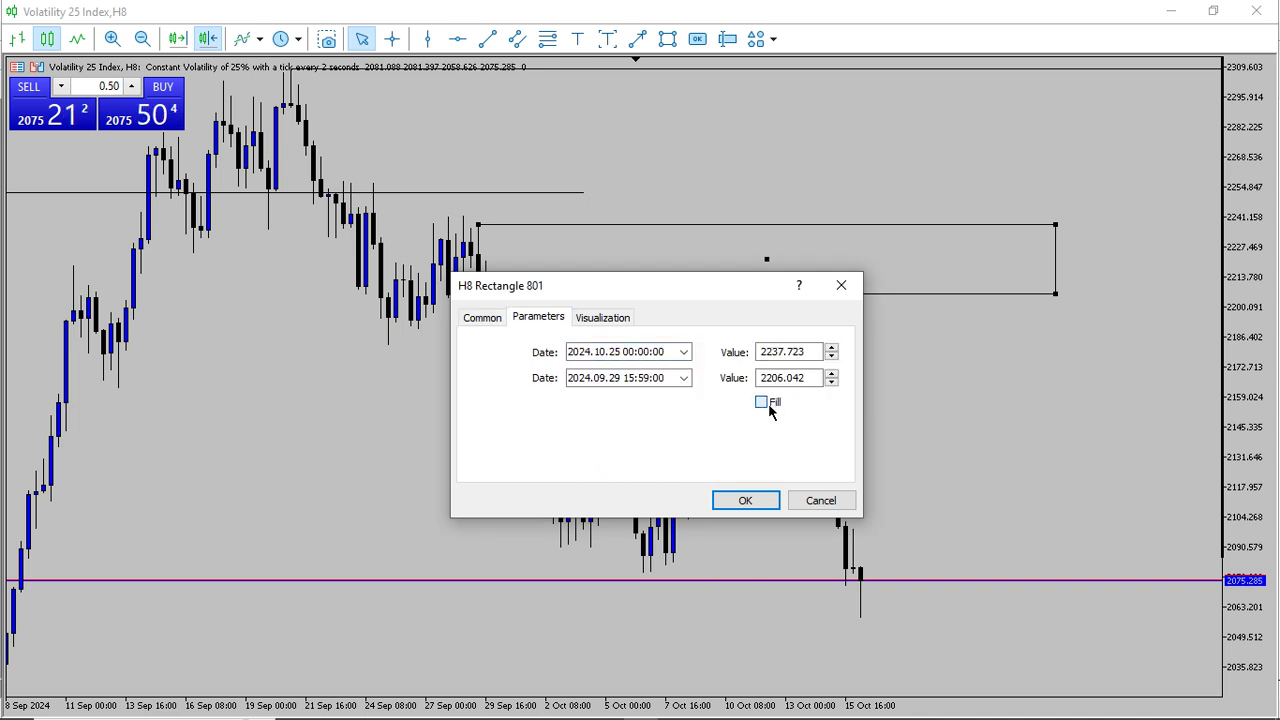
pyautogui.click(748, 500)
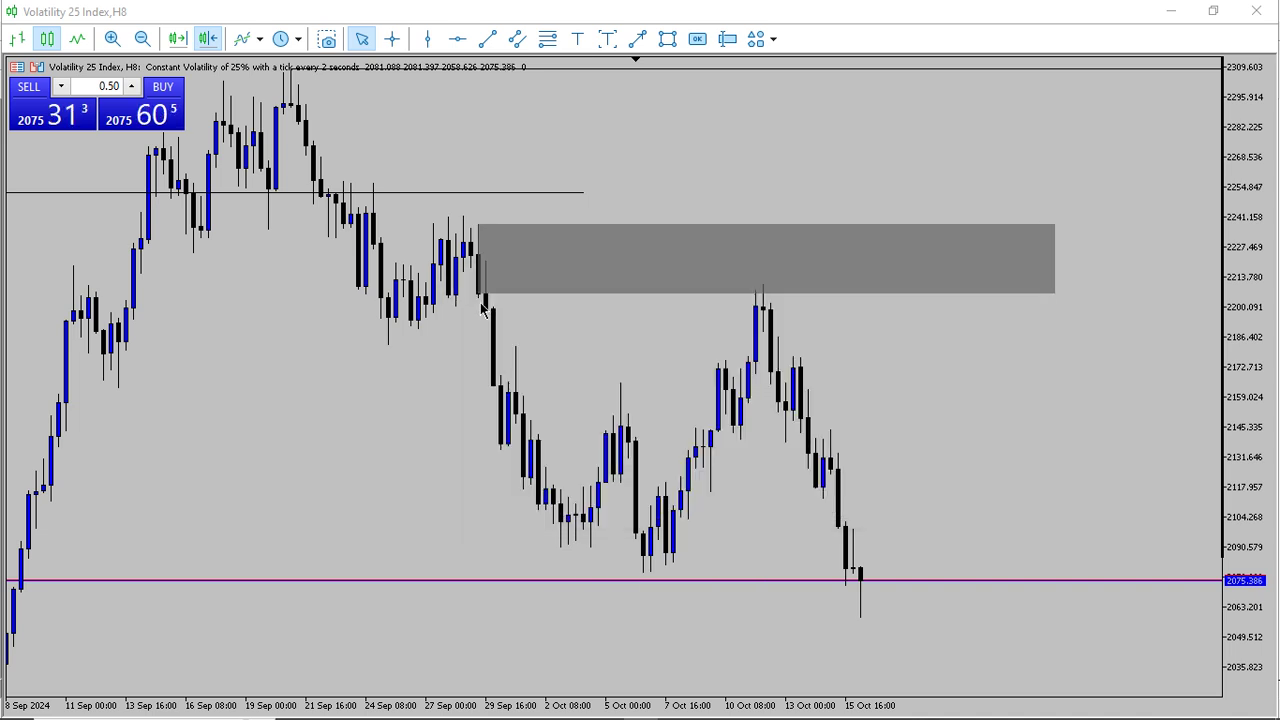
# Step: Switch the chart to the 6-hour timeframe and view the candles since 20 September 2024
pyautogui.moveTo(346, 188); pyautogui.dragTo(331, 184)
pyautogui.click(283, 39)
pyautogui.moveTo(340, 223)
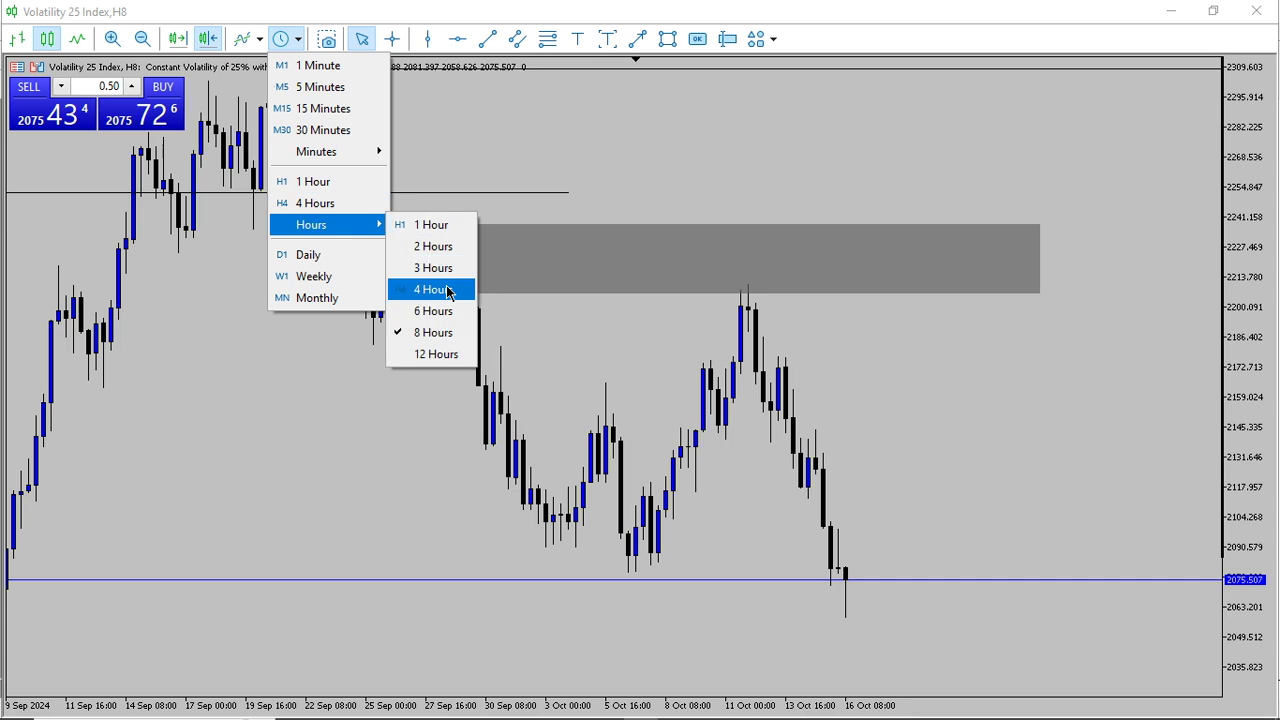
pyautogui.click(445, 312)
pyautogui.scroll(3, 360, 236)
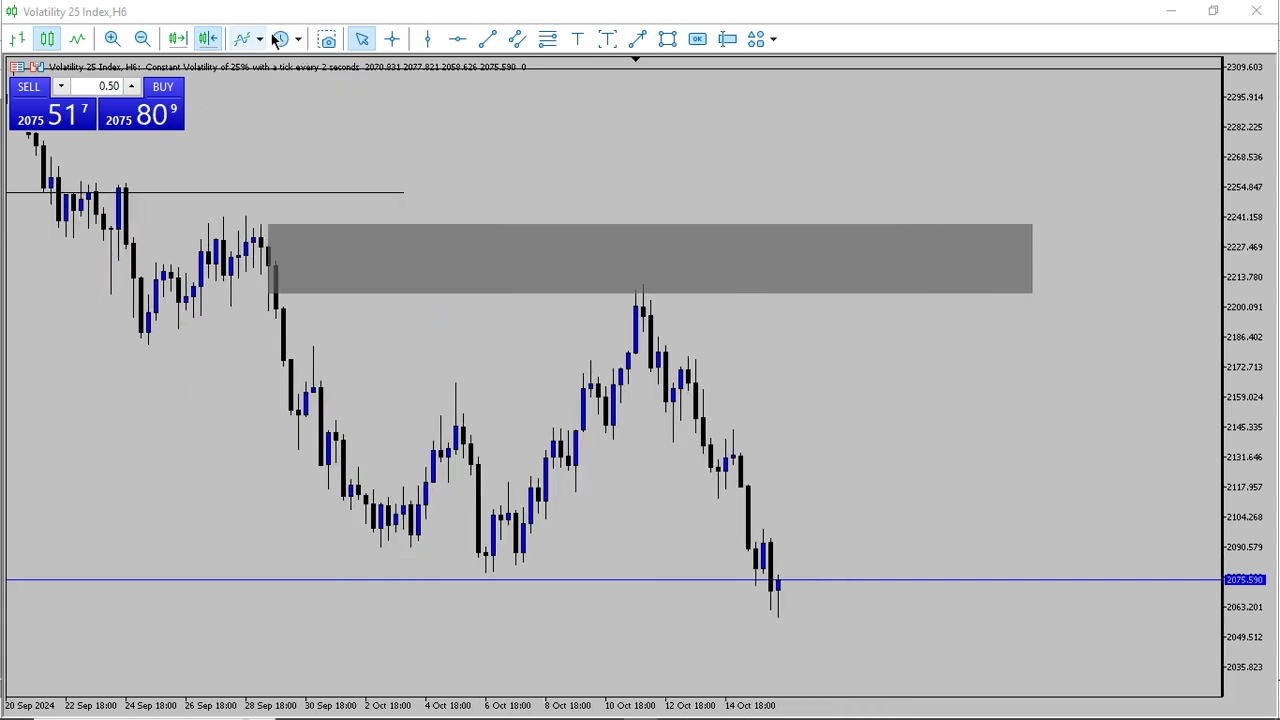
# Step: Switch the chart to the 4-hour timeframe and adjust the supply rectangle to span about 2204 to 2227
pyautogui.click(276, 39)
pyautogui.click(323, 203)
pyautogui.scroll(5, 470, 320)
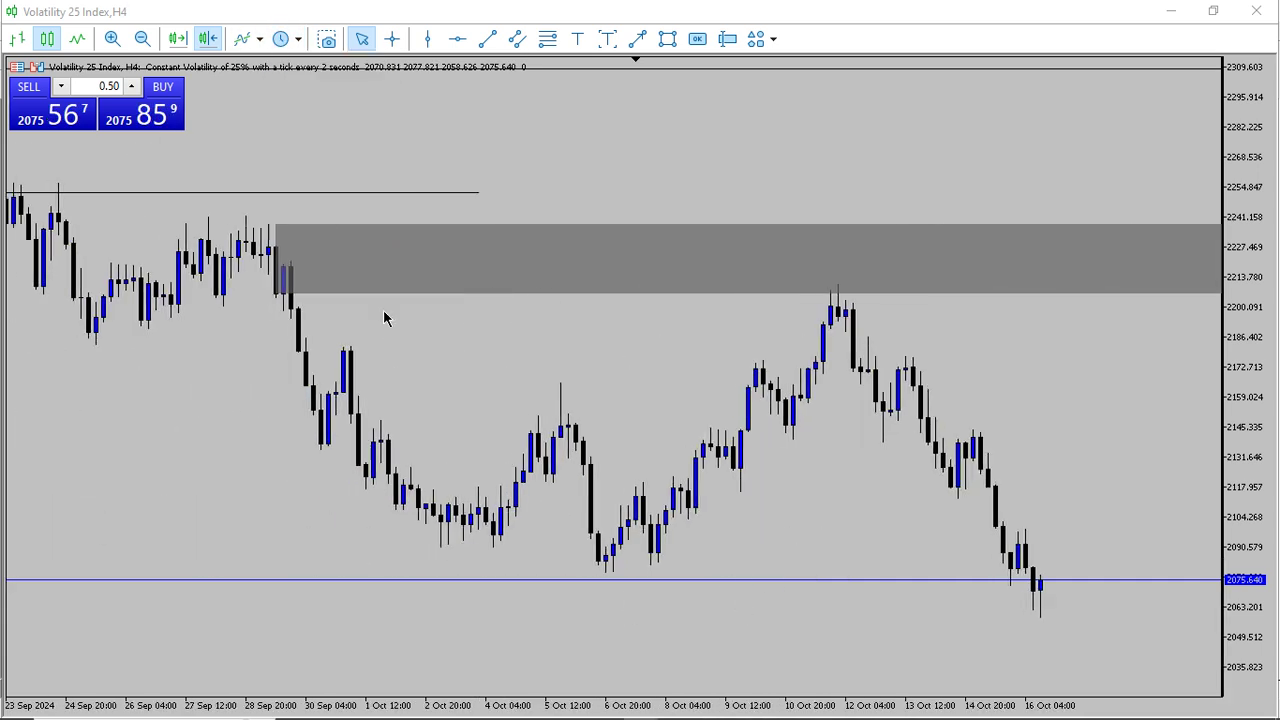
pyautogui.doubleClick(277, 294)
pyautogui.moveTo(276, 294); pyautogui.dragTo(280, 298)
pyautogui.moveTo(279, 228); pyautogui.dragTo(272, 251)
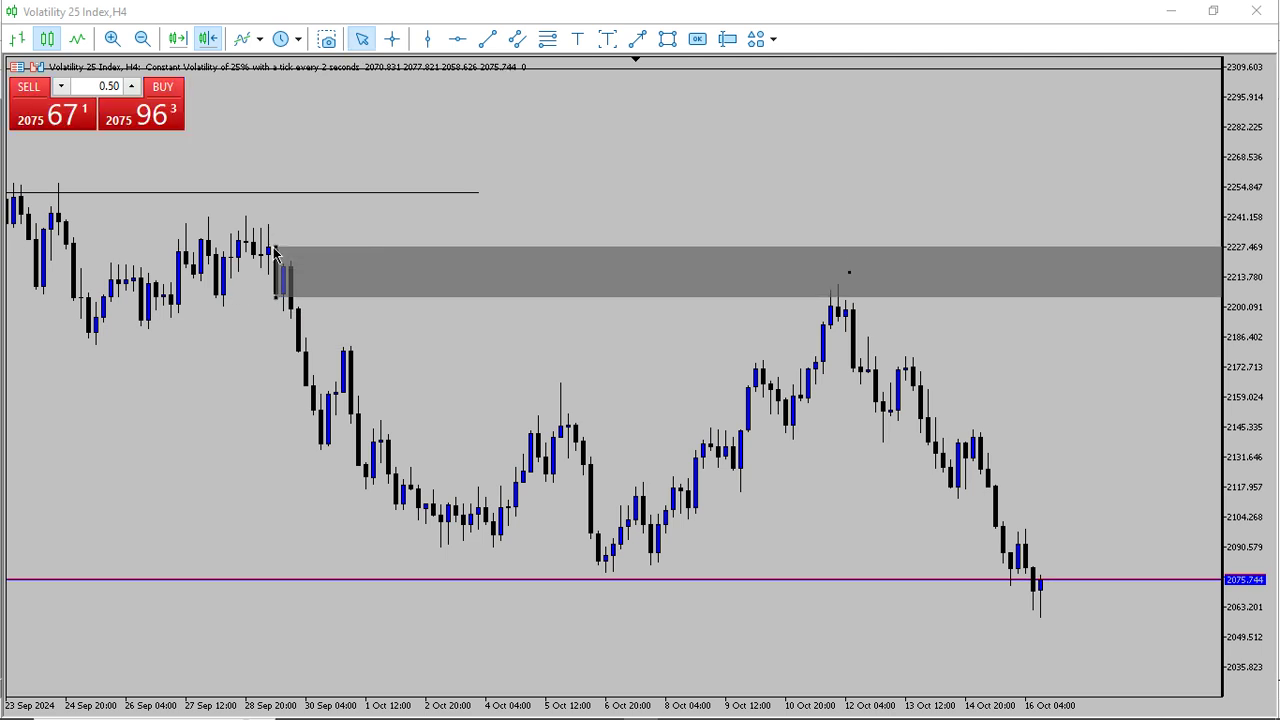
# Step: Switch the chart to the 6-hour timeframe and from there to the 8-hour timeframe
pyautogui.click(284, 38)
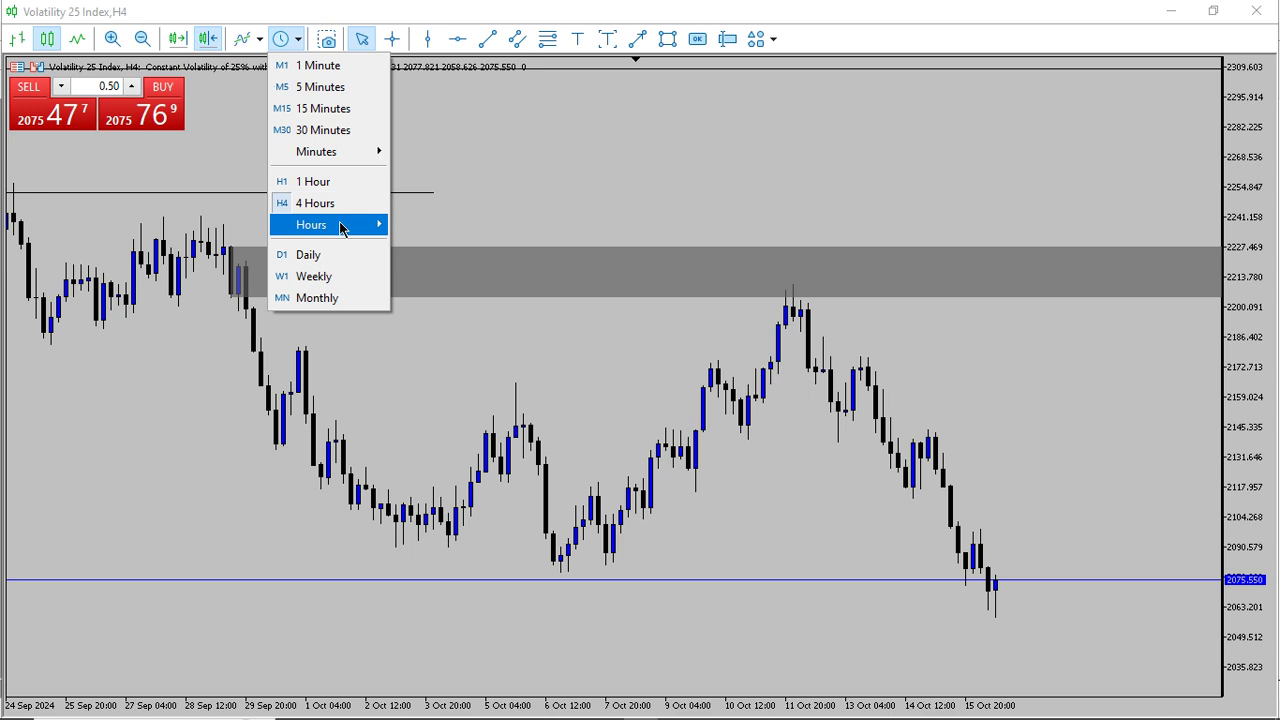
pyautogui.click(433, 311)
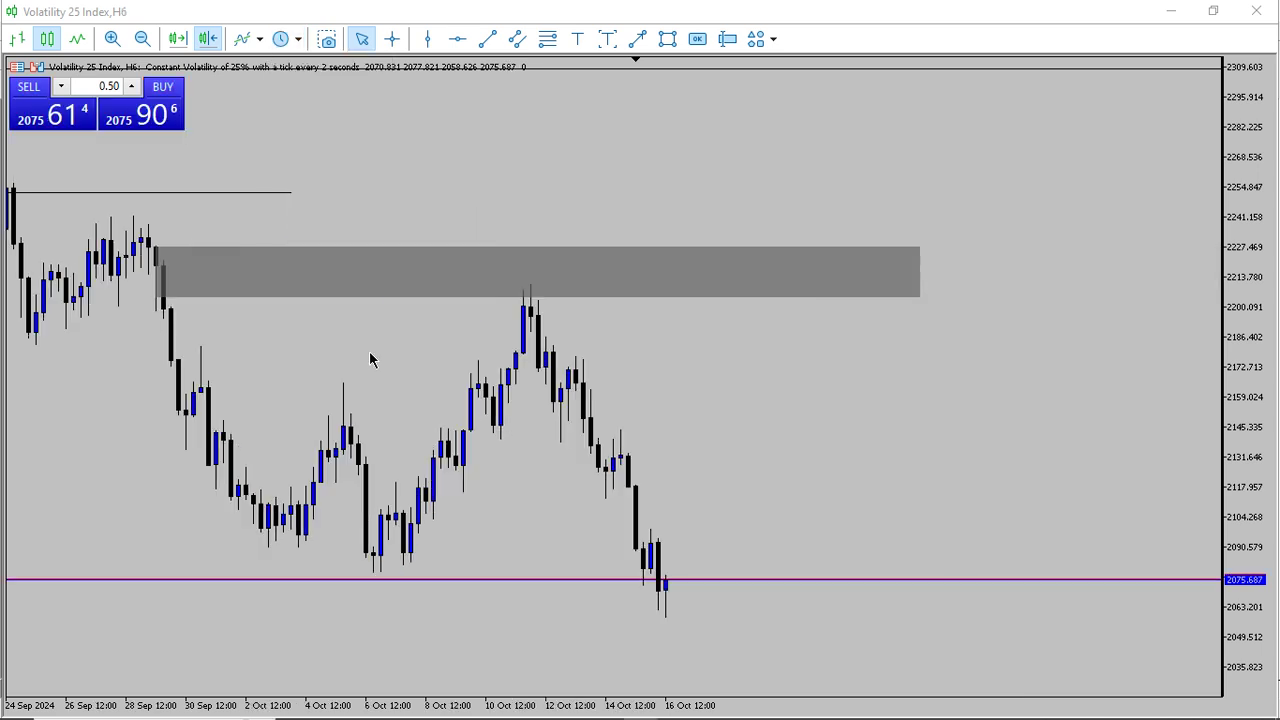
pyautogui.click(284, 39)
pyautogui.moveTo(325, 225)
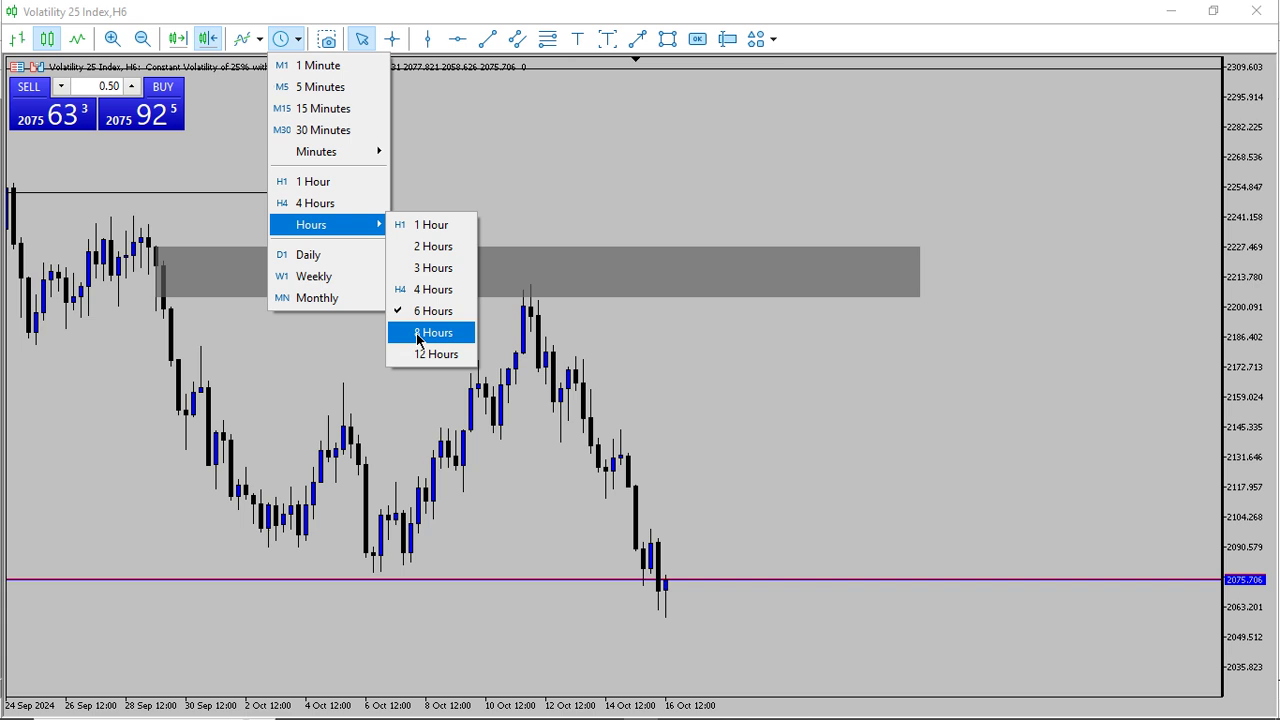
pyautogui.click(433, 332)
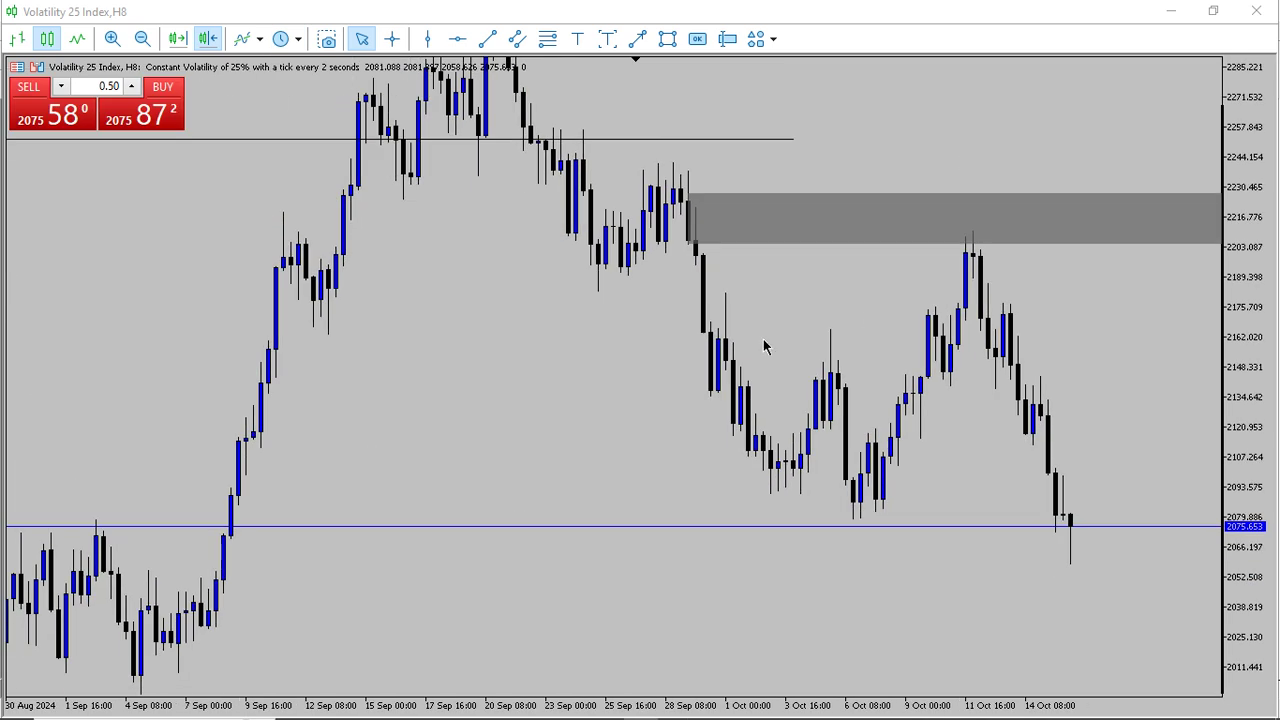
# Step: Draw a rectangle from the 12 September 2024 pullback to about 30 September, spanning about 2161 to 2192
pyautogui.moveTo(836, 70); pyautogui.dragTo(768, 115)
pyautogui.click(669, 42)
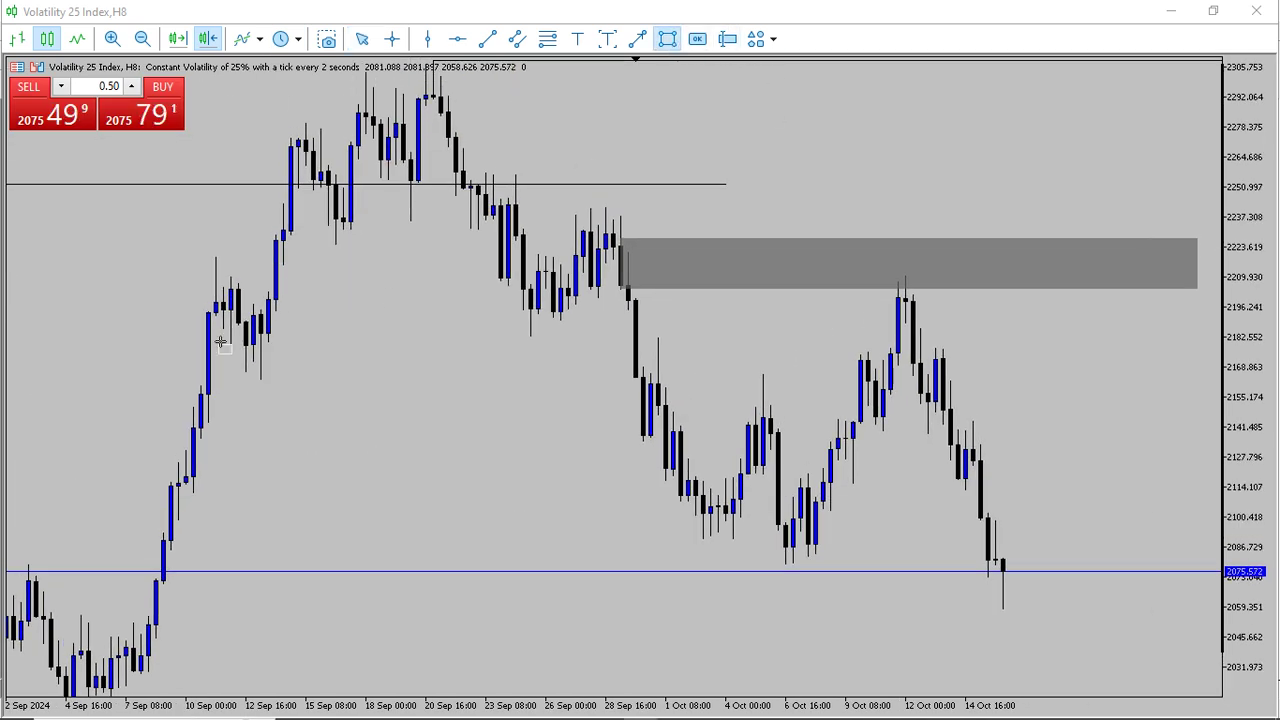
pyautogui.moveTo(256, 316)
pyautogui.mouseDown()
pyautogui.moveTo(537, 346)
pyautogui.moveTo(650, 382)
pyautogui.mouseUp()
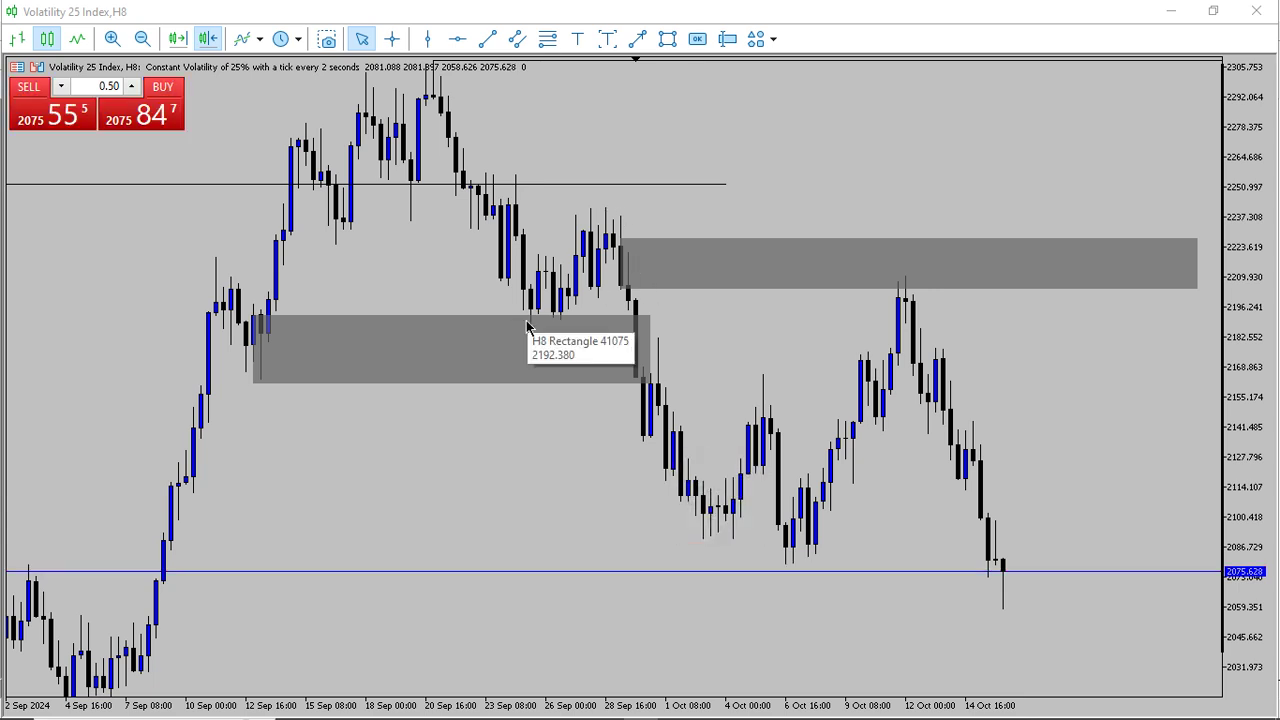
# Step: Examine the price action between the lower September rectangle and the supply zone on the 8-hour chart
pyautogui.moveTo(608, 308); pyautogui.dragTo(690, 317)
pyautogui.moveTo(1254, 514); pyautogui.dragTo(1232, 266)
pyautogui.moveTo(848, 298); pyautogui.dragTo(1028, 418)
pyautogui.moveTo(714, 355); pyautogui.dragTo(608, 348)
pyautogui.click(112, 38)
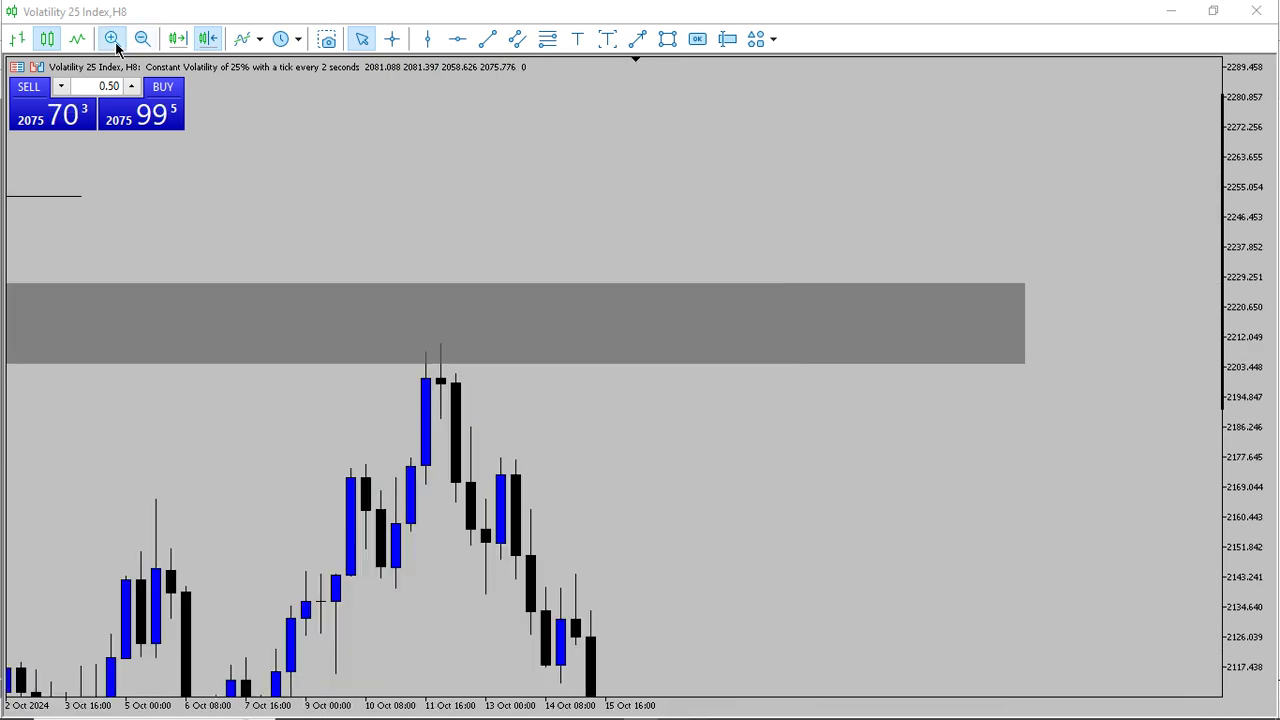
pyautogui.hscroll(-6, 694, 234)
pyautogui.hscroll(3, 880, 275)
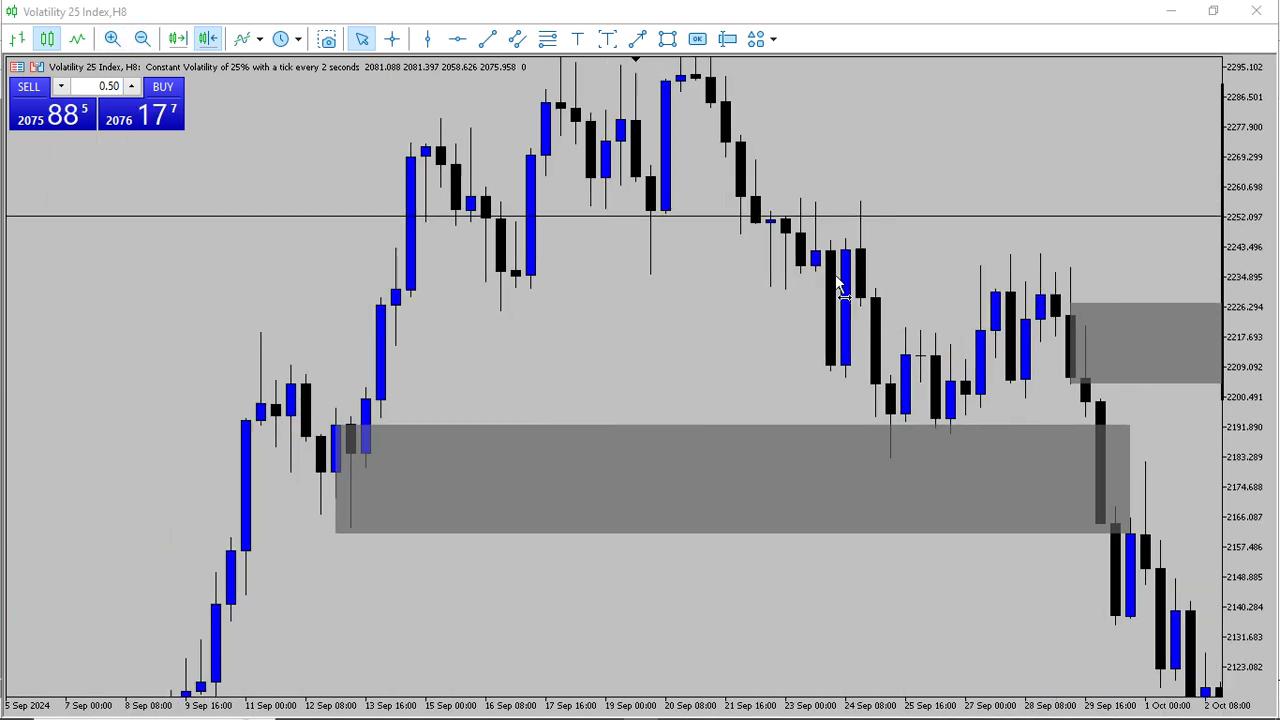
pyautogui.hscroll(-4, 786, 334)
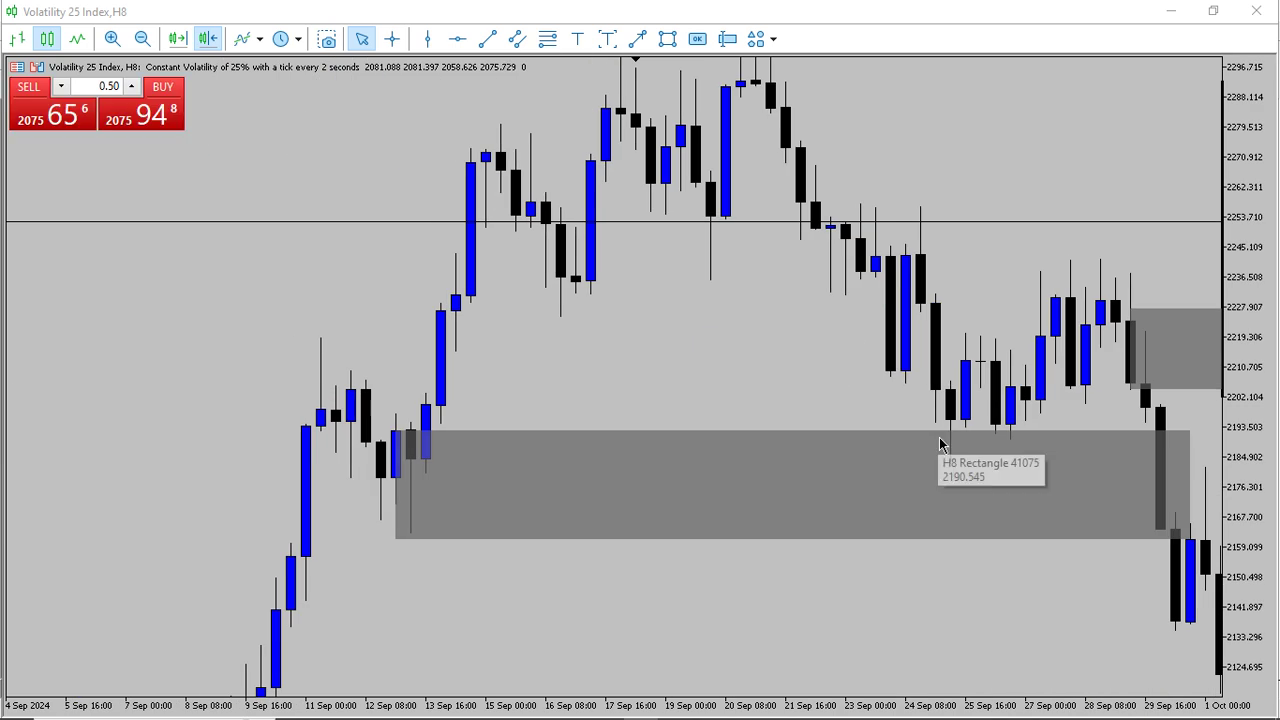
pyautogui.hscroll(4, 860, 395)
pyautogui.moveTo(839, 377); pyautogui.dragTo(845, 377)
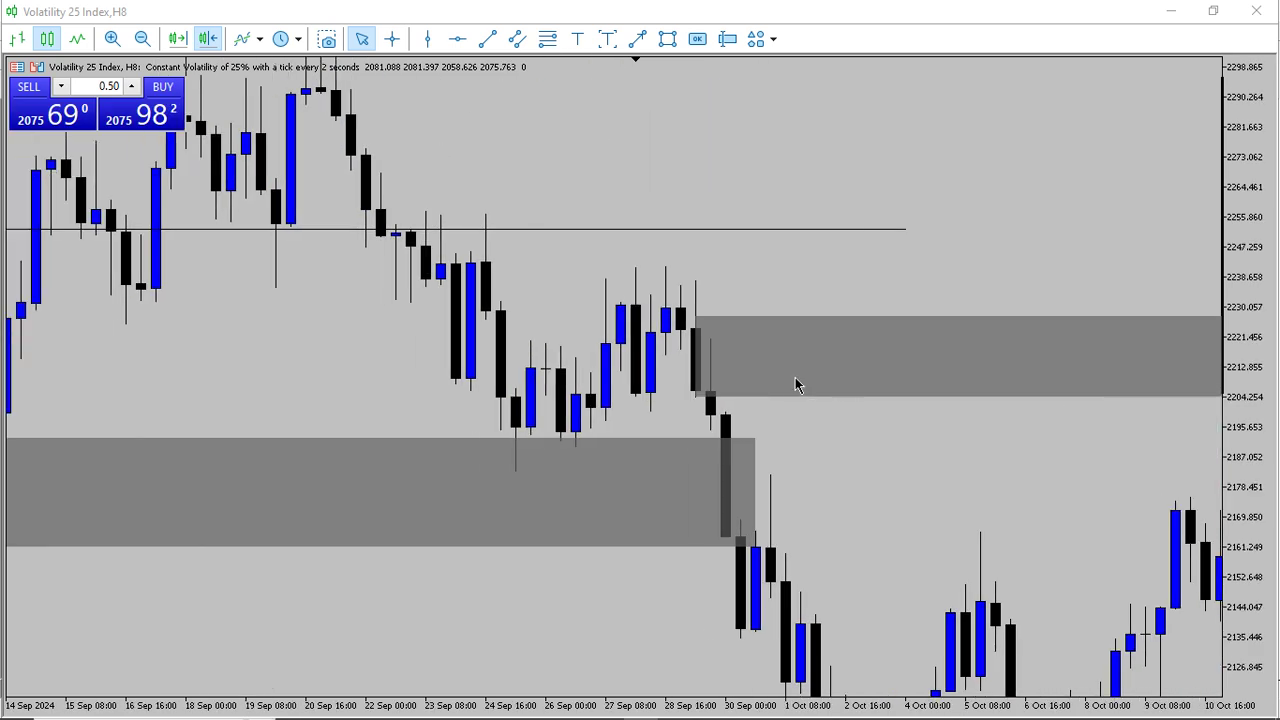
pyautogui.moveTo(480, 380); pyautogui.dragTo(636, 312)
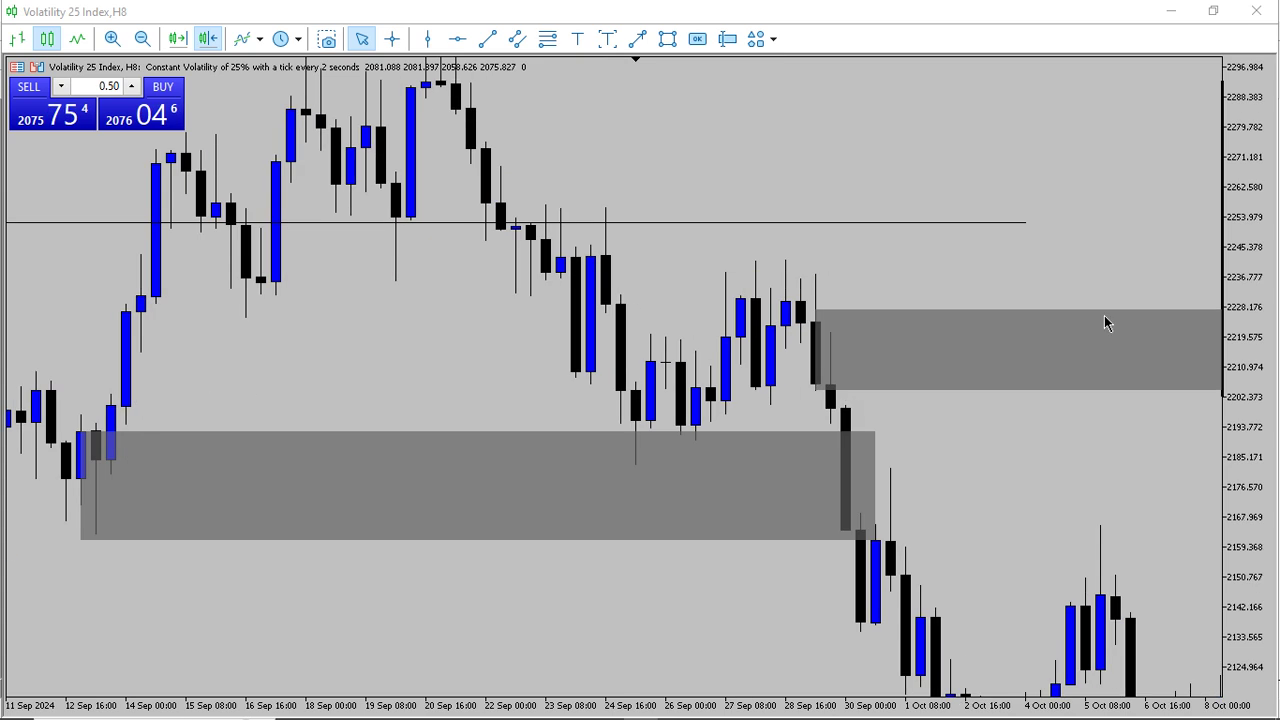
pyautogui.hscroll(-3, 908, 423)
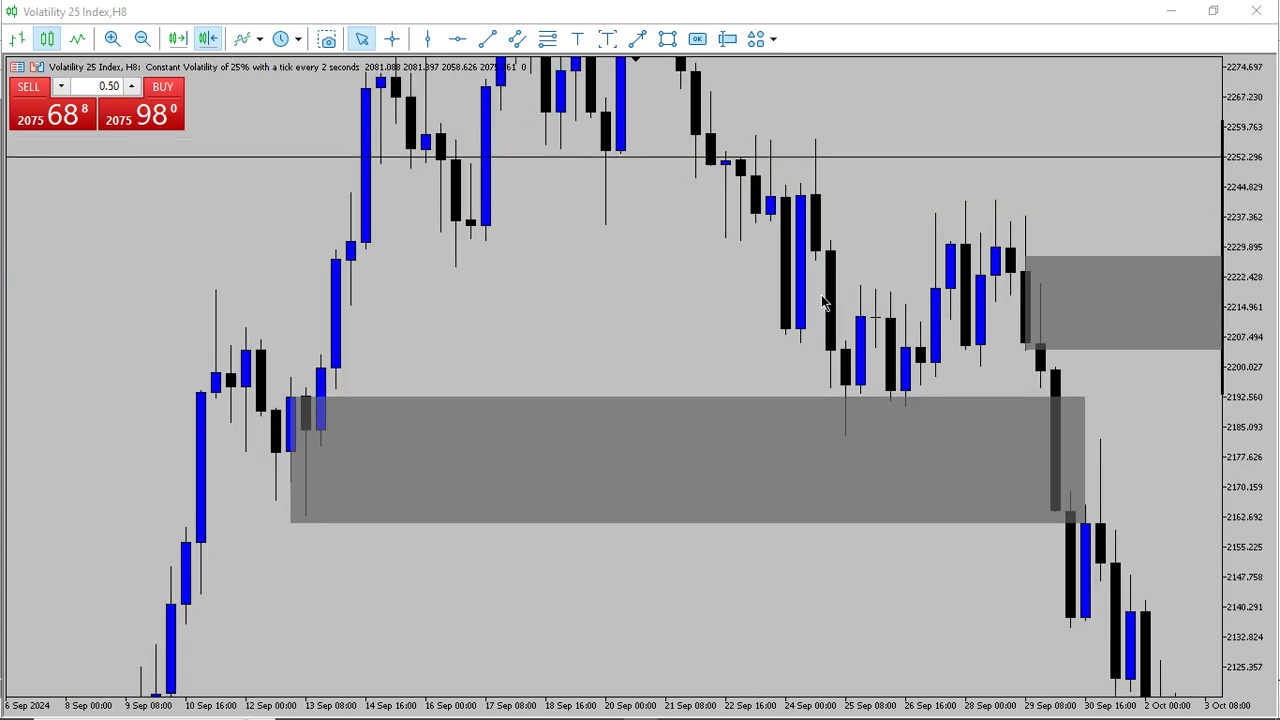
pyautogui.hscroll(3, 777, 334)
# Step: Switch to the EOSE 3-hour chart on TradingView and draw a rectangle from 23 August to 4 October, spanning about 3.57 to 3.75
pyautogui.moveTo(567, 707)
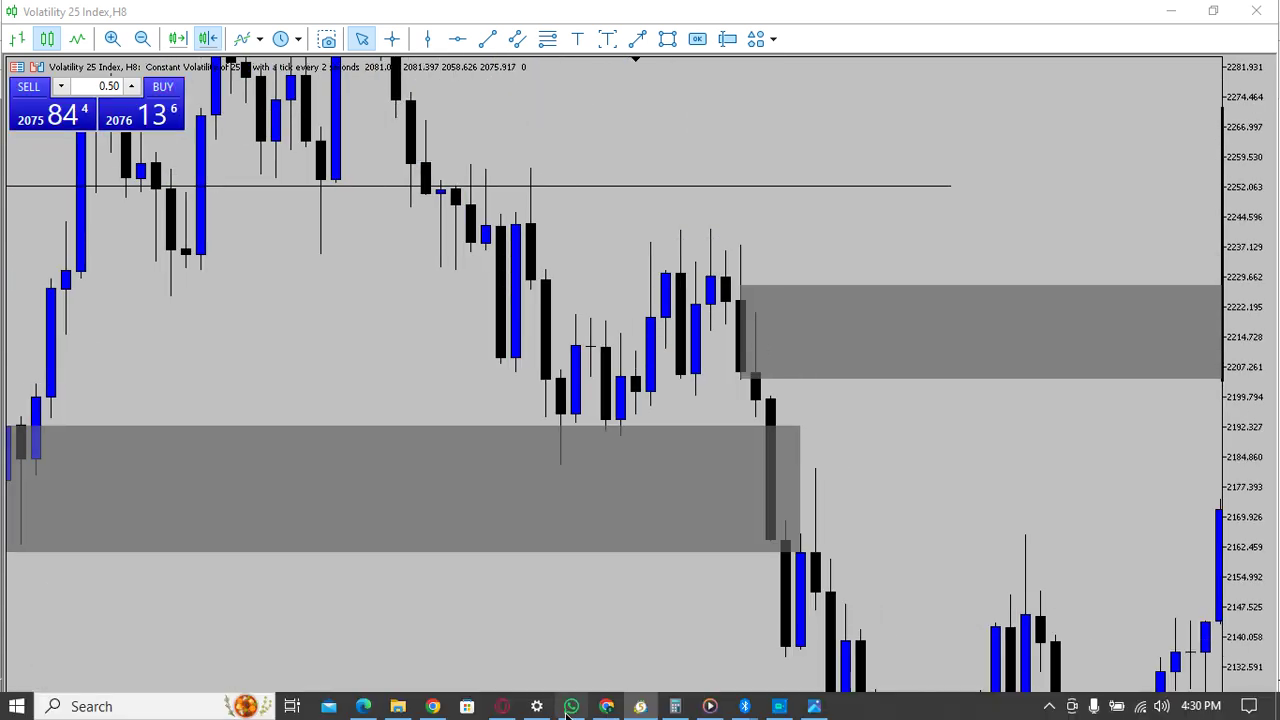
pyautogui.click(440, 708)
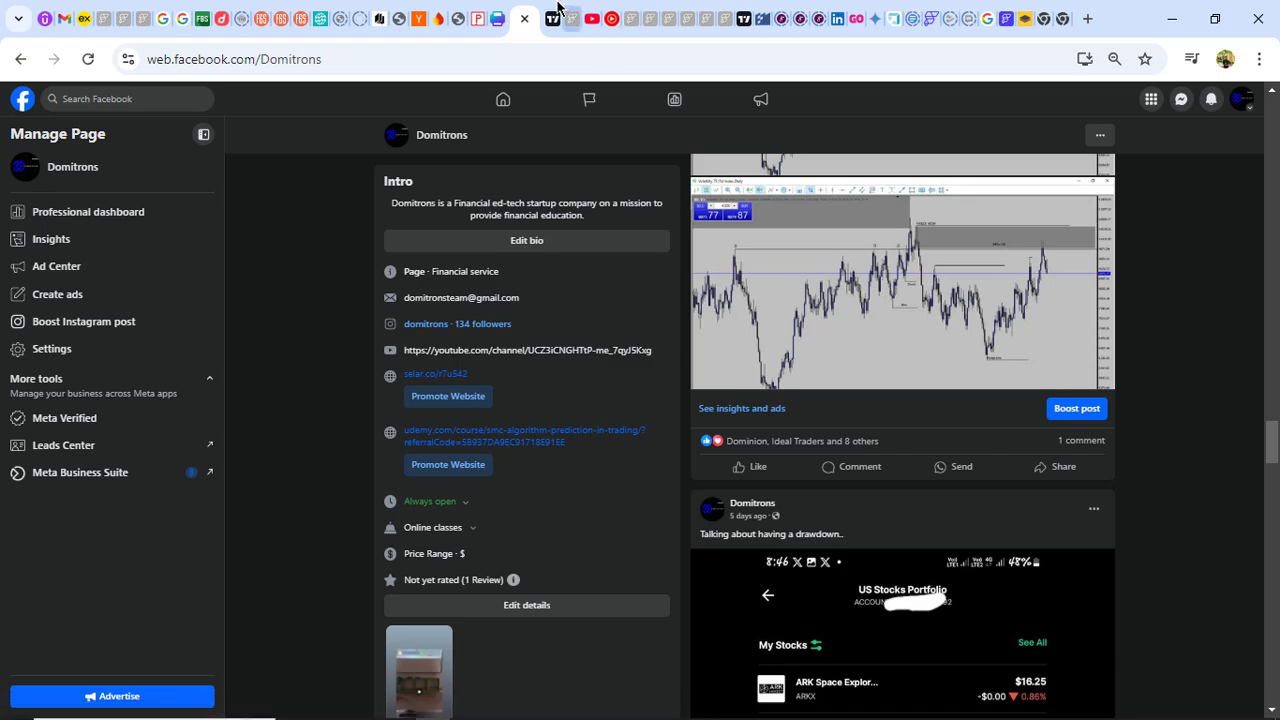
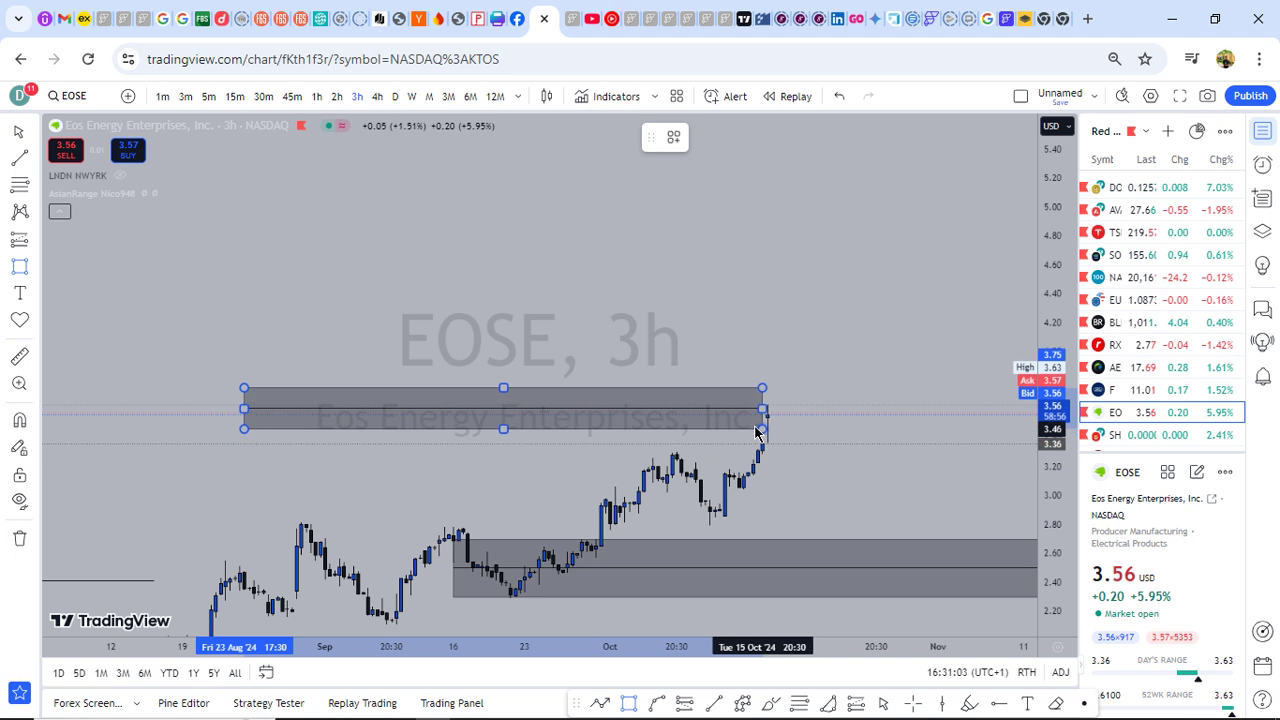
pyautogui.click(653, 414)
pyautogui.moveTo(562, 297); pyautogui.dragTo(602, 299)
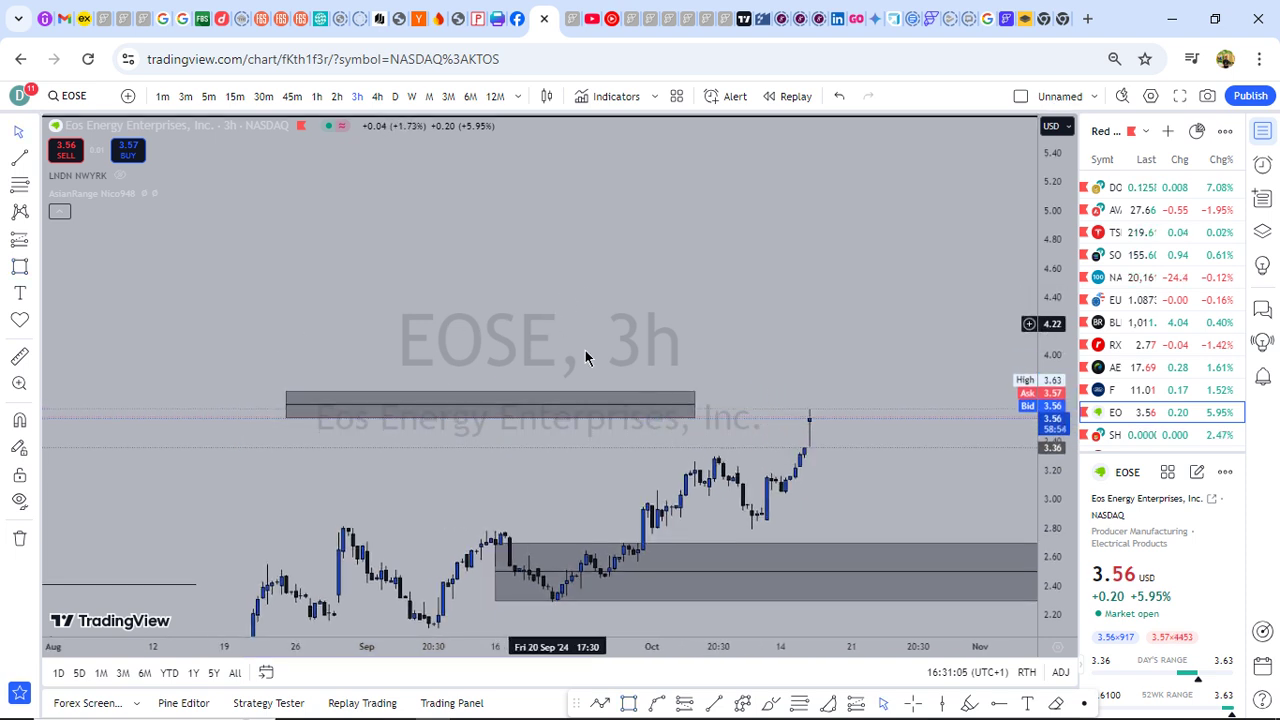
# Step: Start a zigzag path with lower highs and lower lows, from about 4.82 down into the rectangle at about 3.70
pyautogui.click(600, 703)
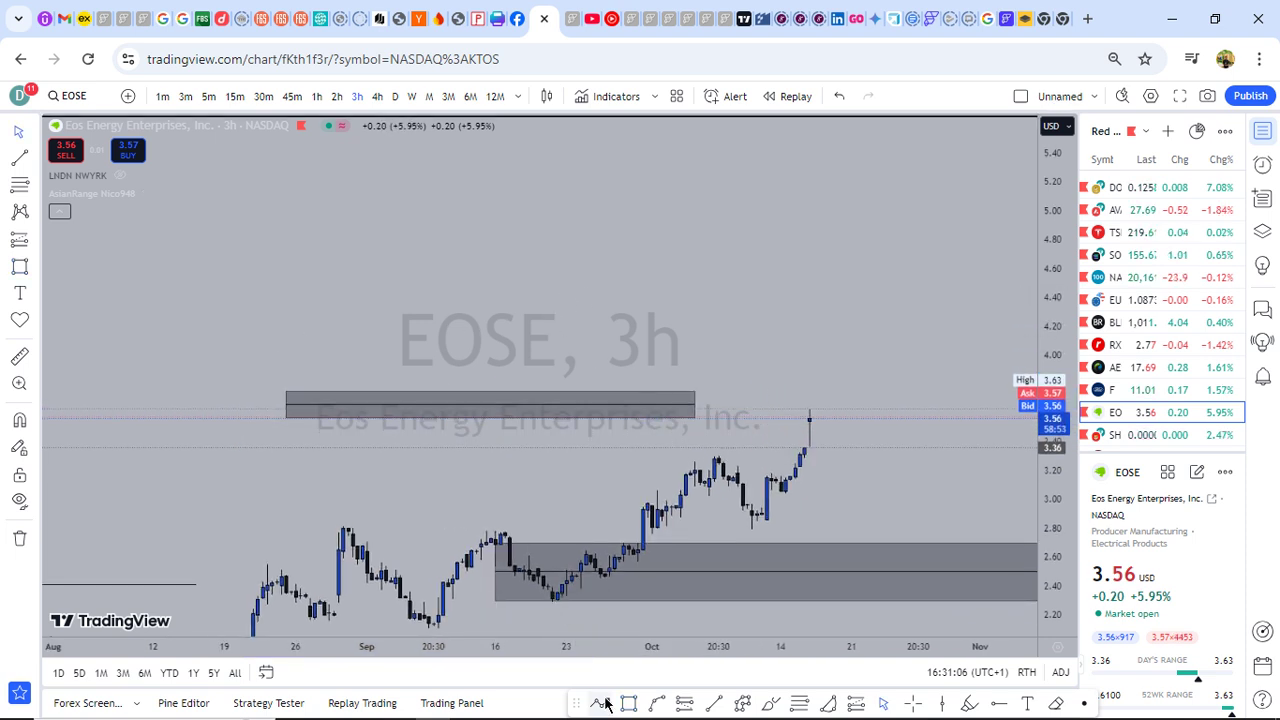
pyautogui.click(552, 237)
pyautogui.click(571, 318)
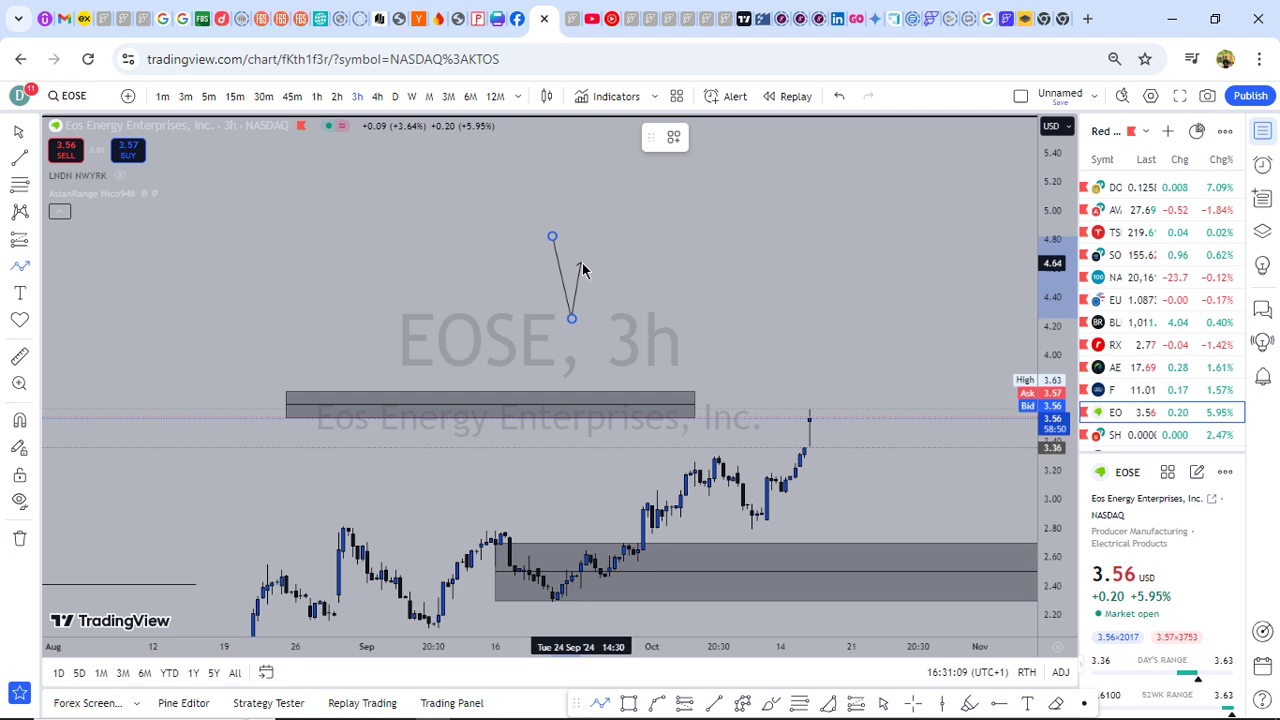
pyautogui.click(590, 257)
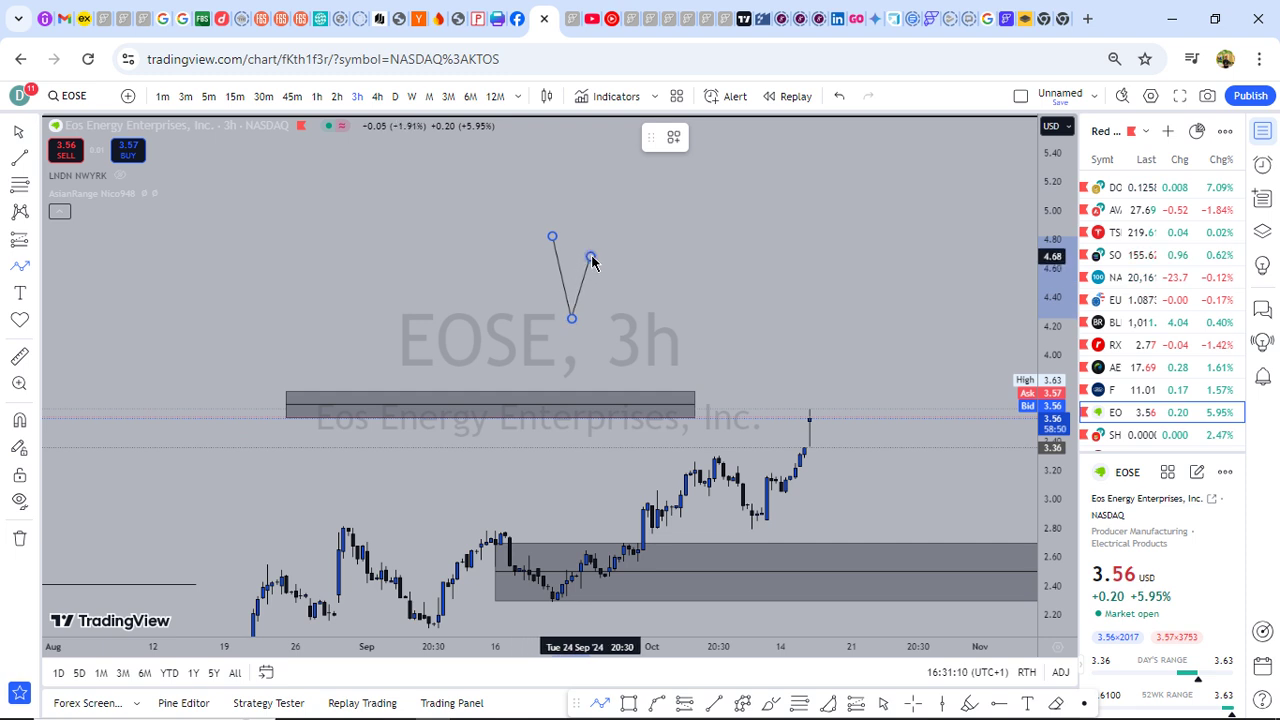
pyautogui.click(610, 355)
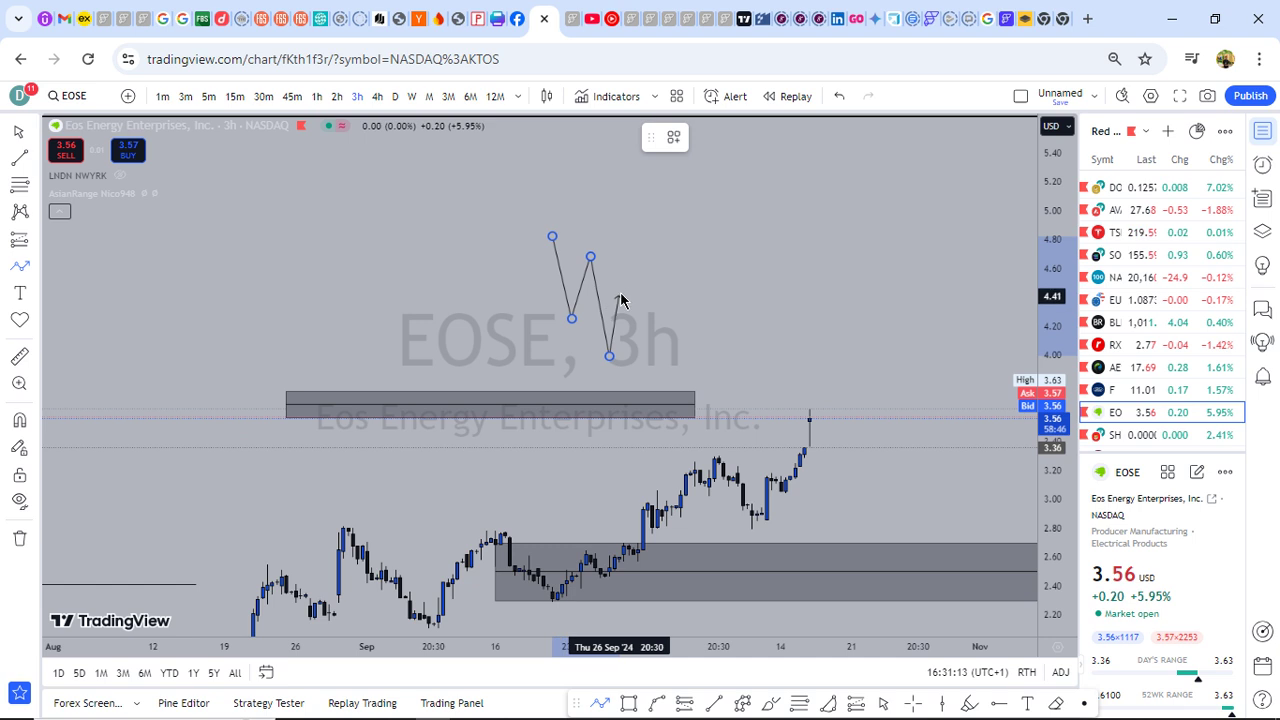
pyautogui.click(633, 288)
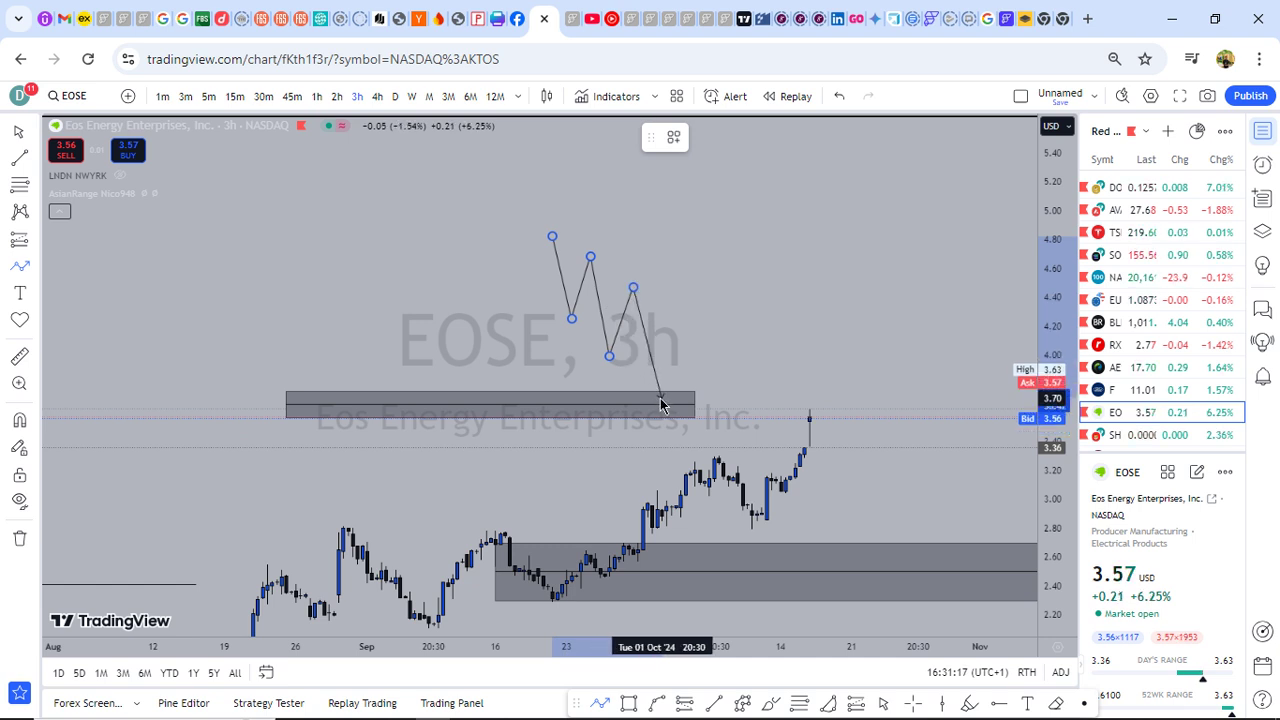
pyautogui.click(661, 398)
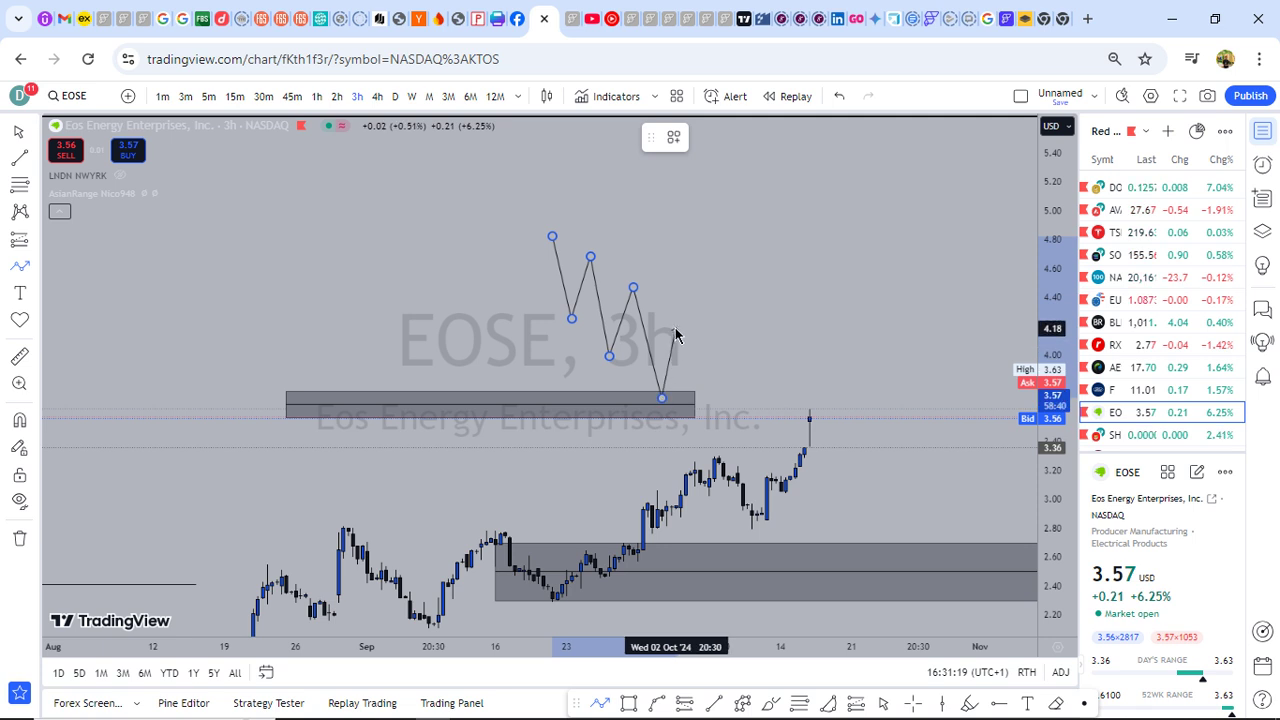
# Step: Continue the path from the rectangle with rising swings and end it at about 5.5
pyautogui.click(676, 328)
pyautogui.click(695, 364)
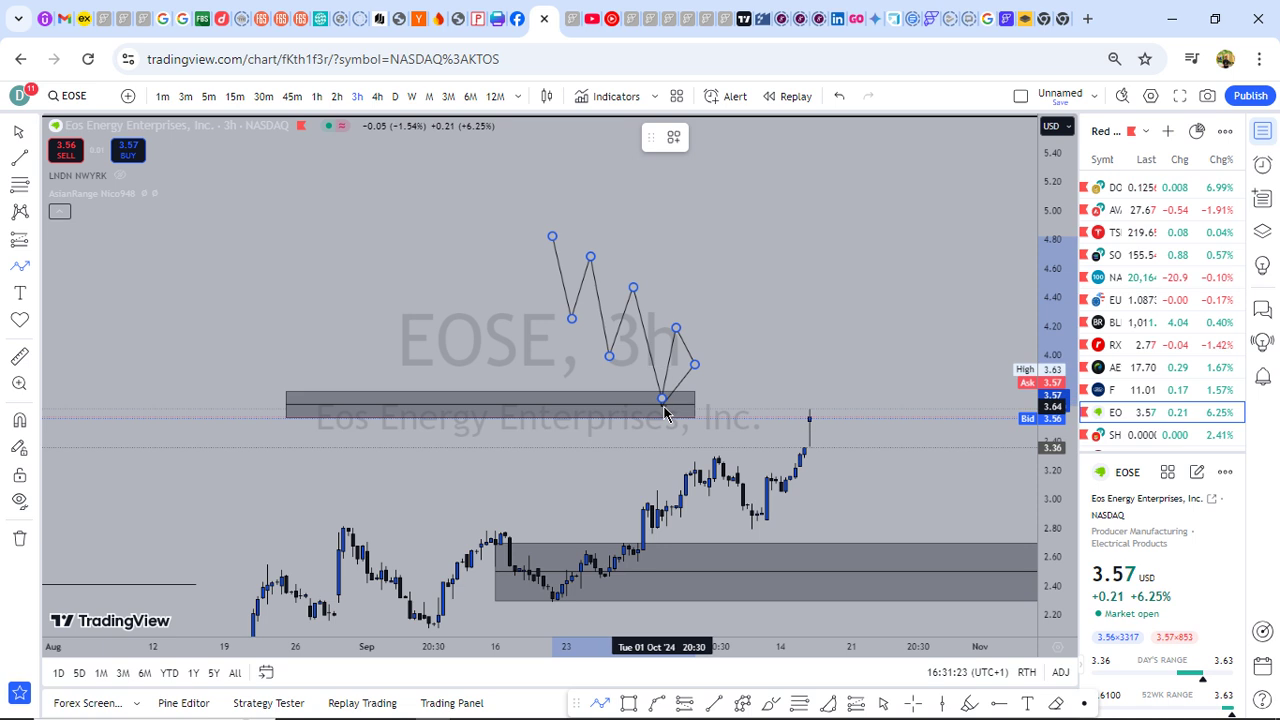
pyautogui.click(718, 243)
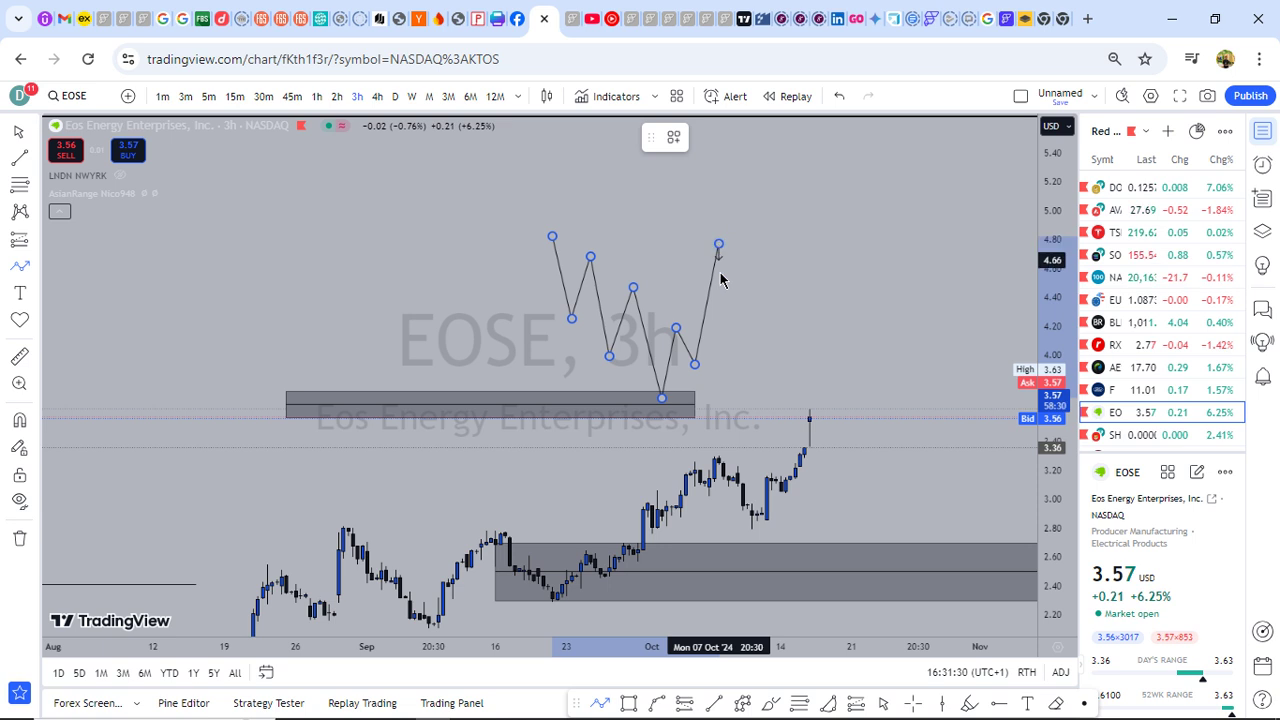
pyautogui.click(747, 350)
pyautogui.doubleClick(790, 143)
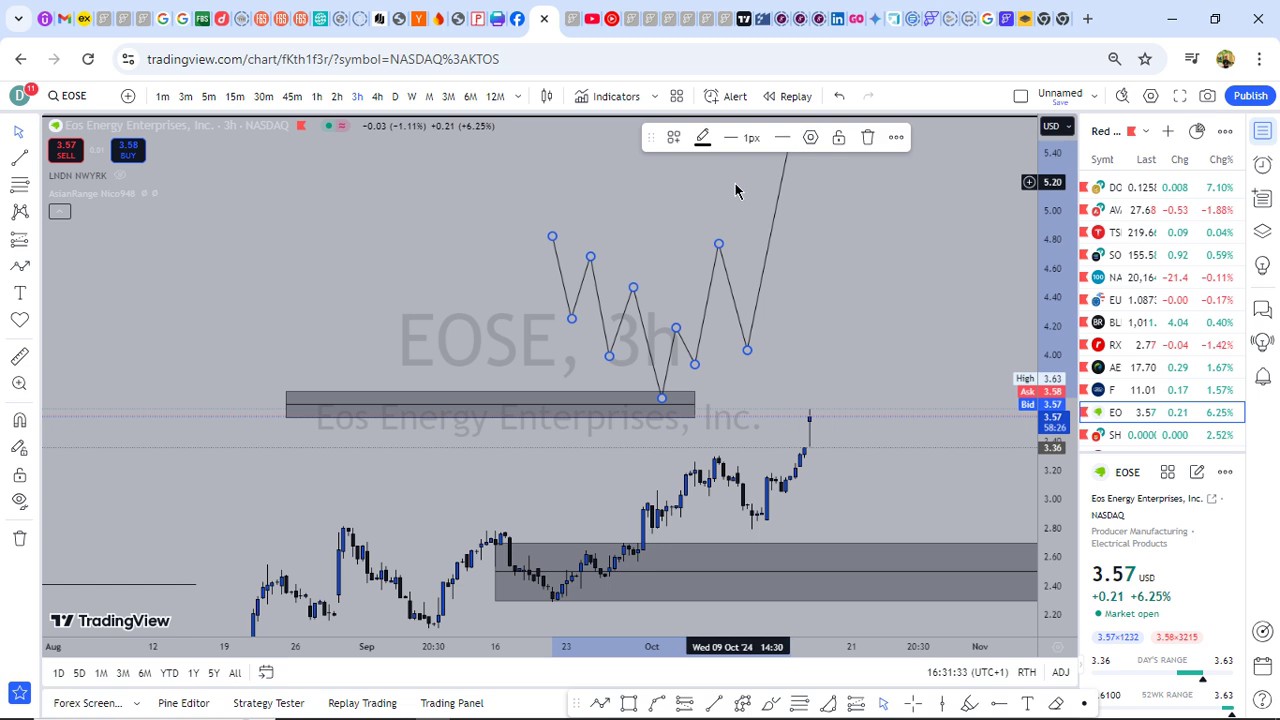
pyautogui.click(735, 190)
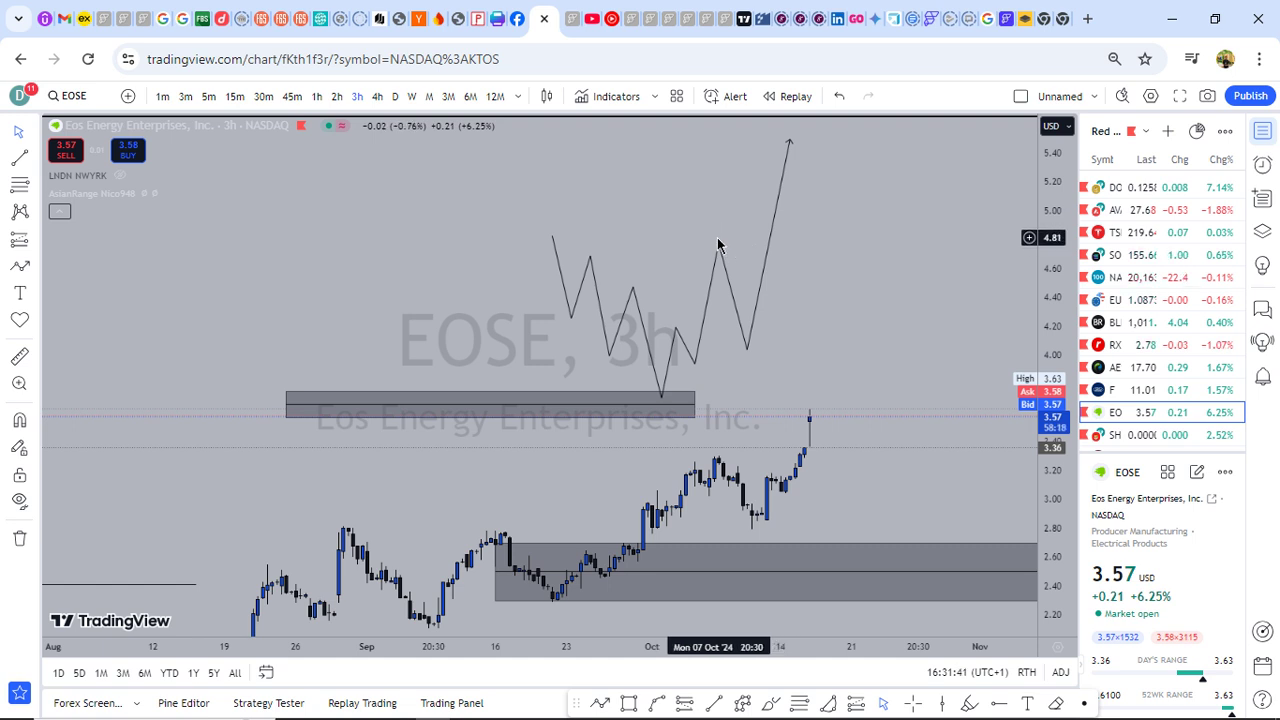
# Step: Enlarge the rectangle under the zigzag so it starts at 19 August and reaches up to 3.92
pyautogui.click(286, 392)
pyautogui.moveTo(286, 392); pyautogui.dragTo(228, 366)
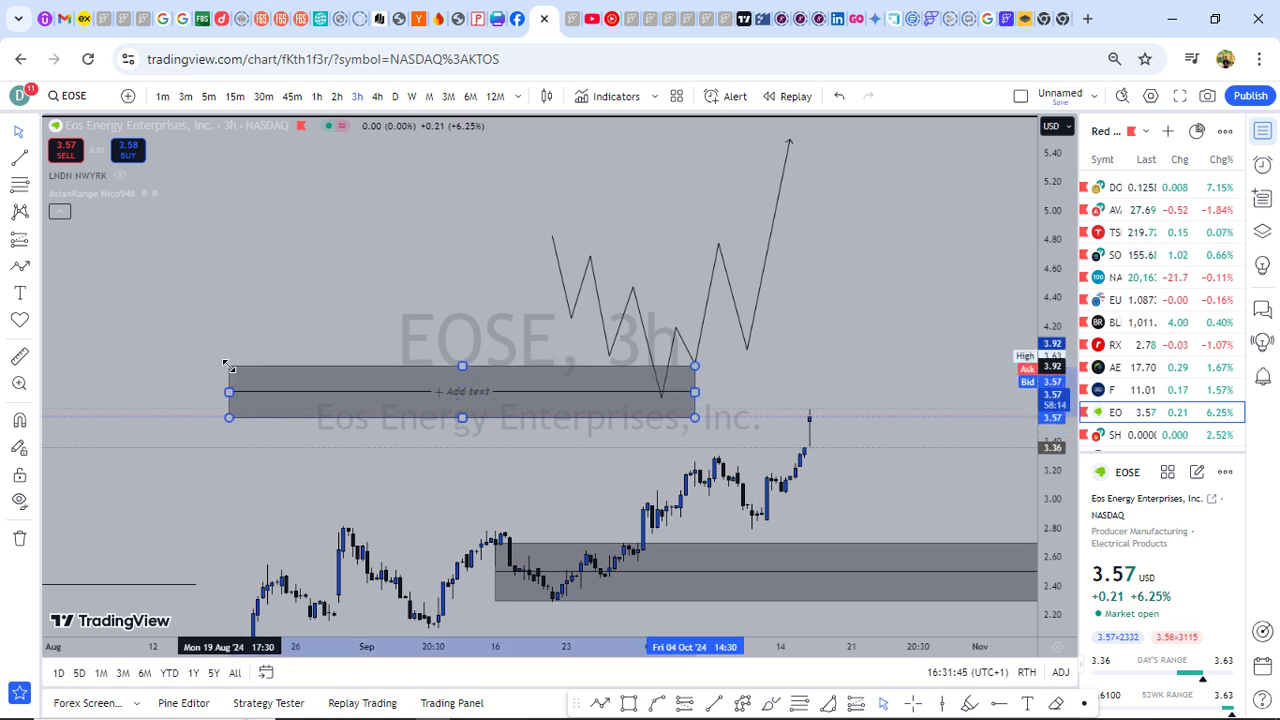
pyautogui.moveTo(383, 301); pyautogui.dragTo(391, 303)
# Step: Draw a short horizontal trend line from the zigzag's second low to its following down leg, at about 4.00
pyautogui.scroll(-3, 645, 285)
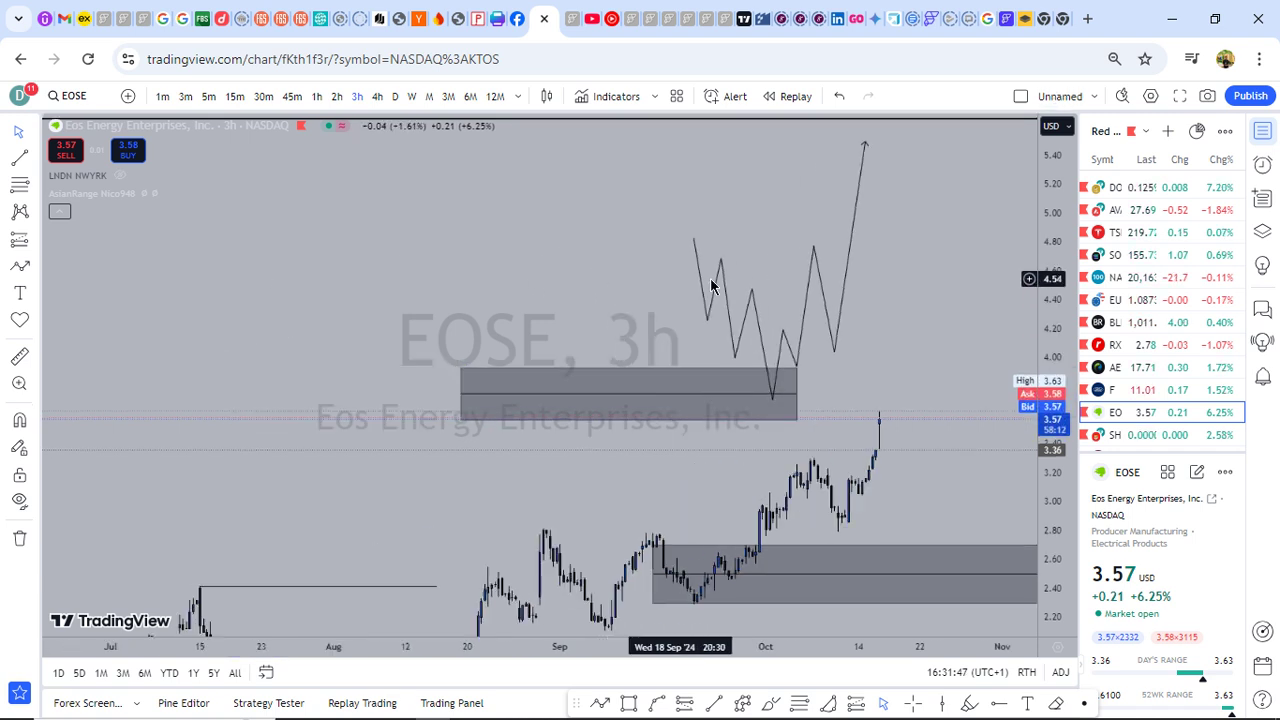
pyautogui.hotkey('alt', 't')
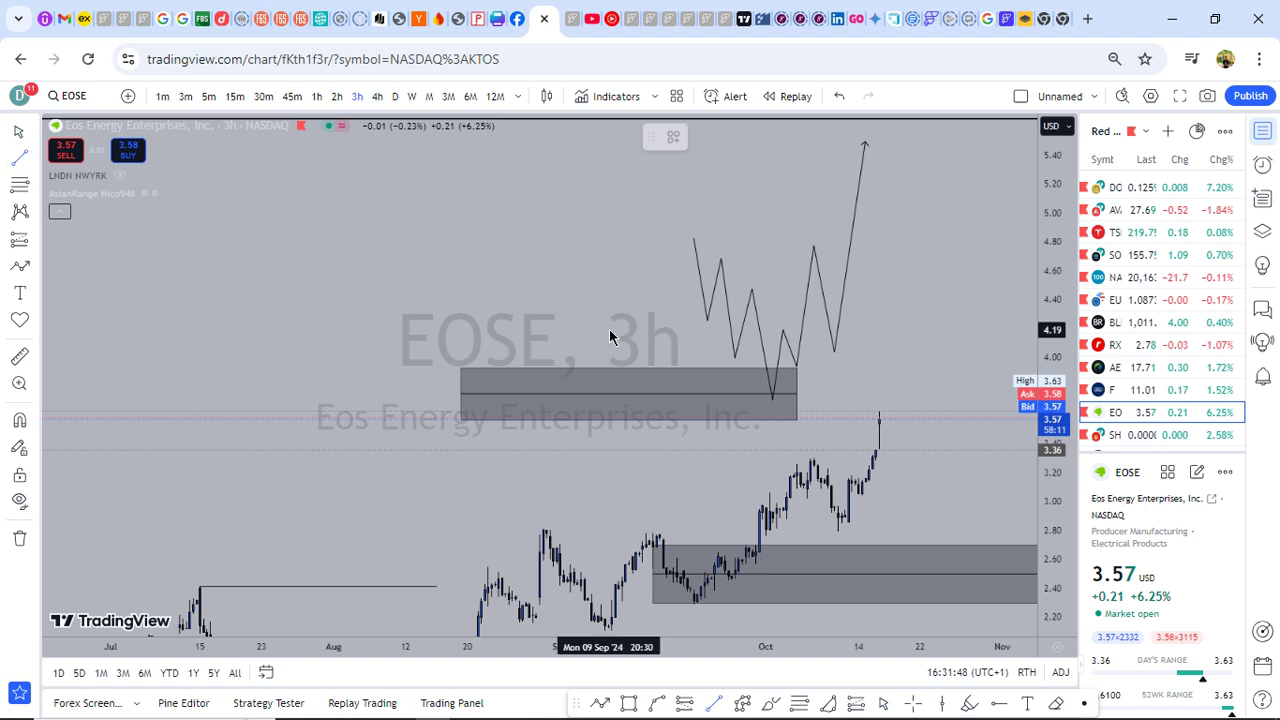
pyautogui.click(736, 359)
pyautogui.click(766, 359)
pyautogui.click(507, 268)
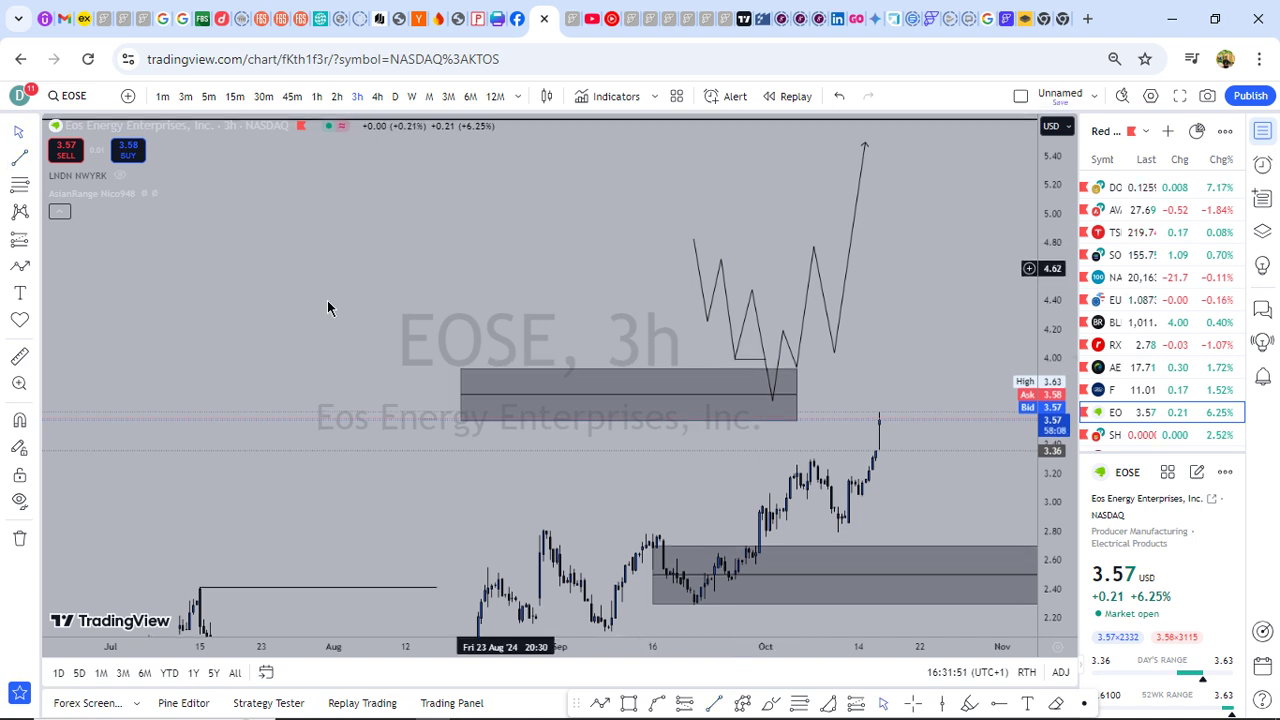
# Step: Place a check mark icon on the short line at the zigzag's second low and switch back to MetaTrader's Volatility 25 Index chart
pyautogui.click(34, 320)
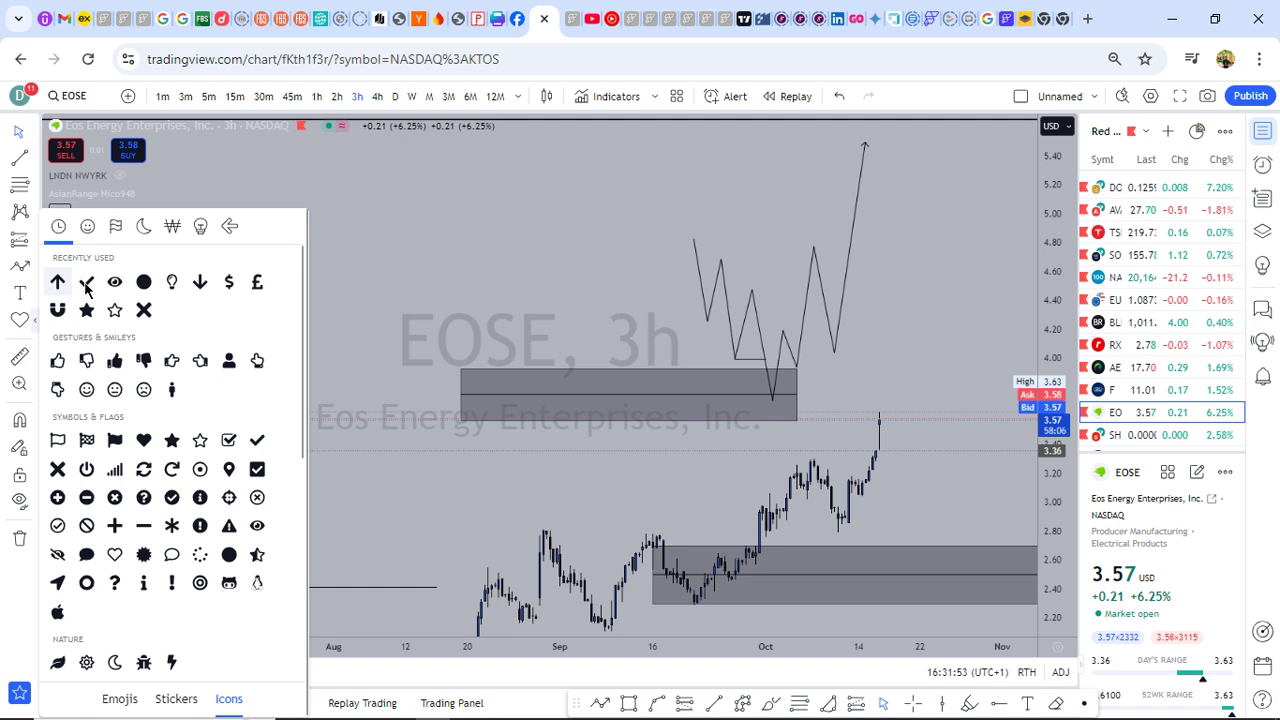
pyautogui.click(84, 284)
pyautogui.click(741, 363)
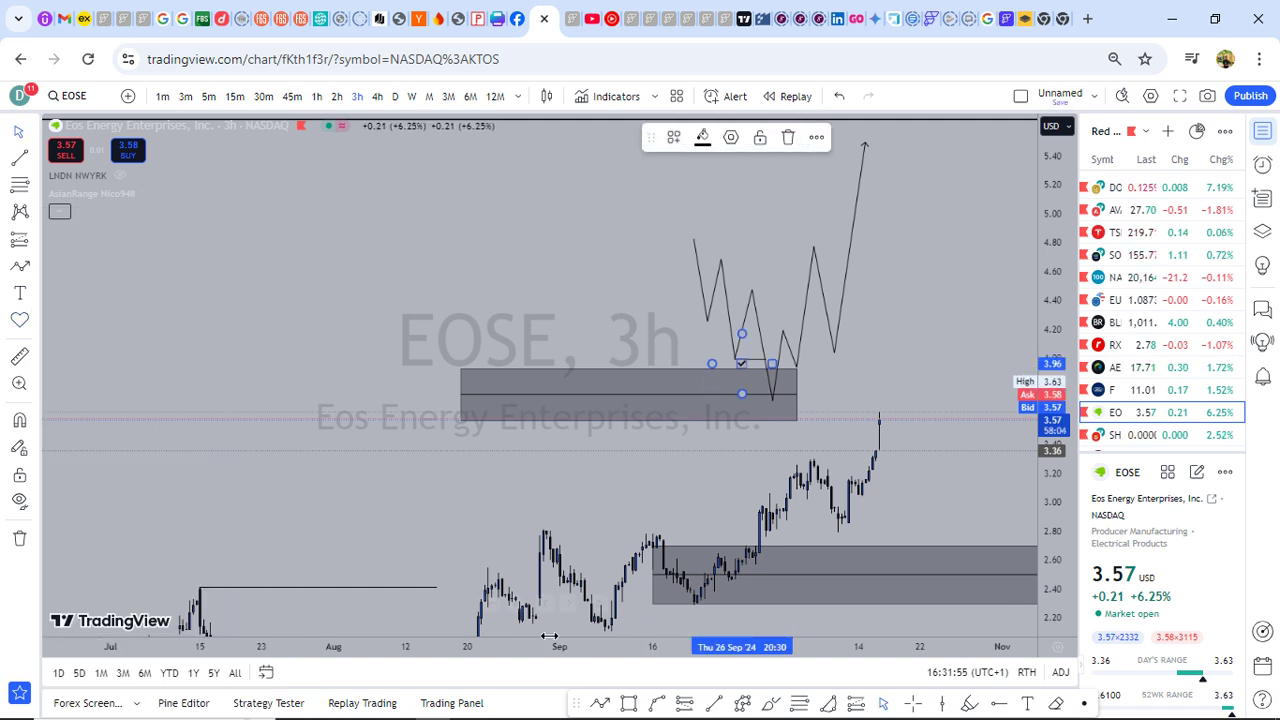
pyautogui.click(571, 706)
pyautogui.click(640, 706)
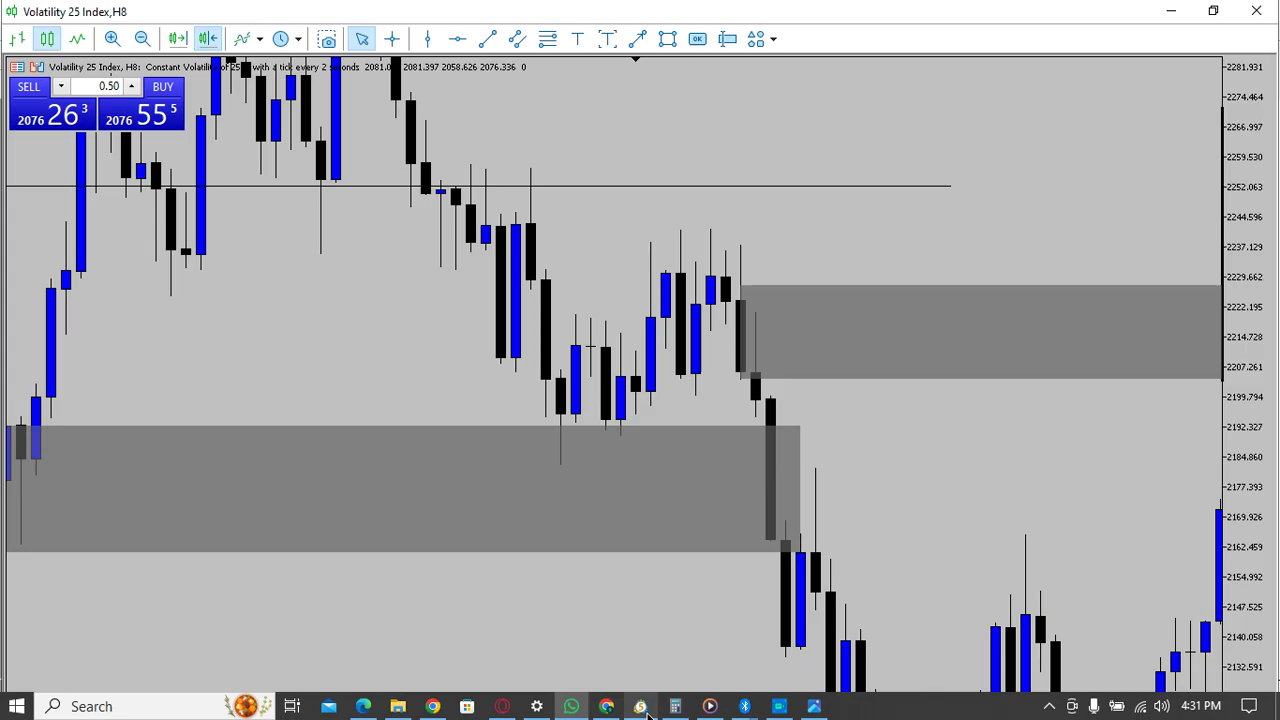
# Step: Examine the candles before and after the H8 supply zone with the crosshair
pyautogui.moveTo(917, 431); pyautogui.dragTo(707, 405)
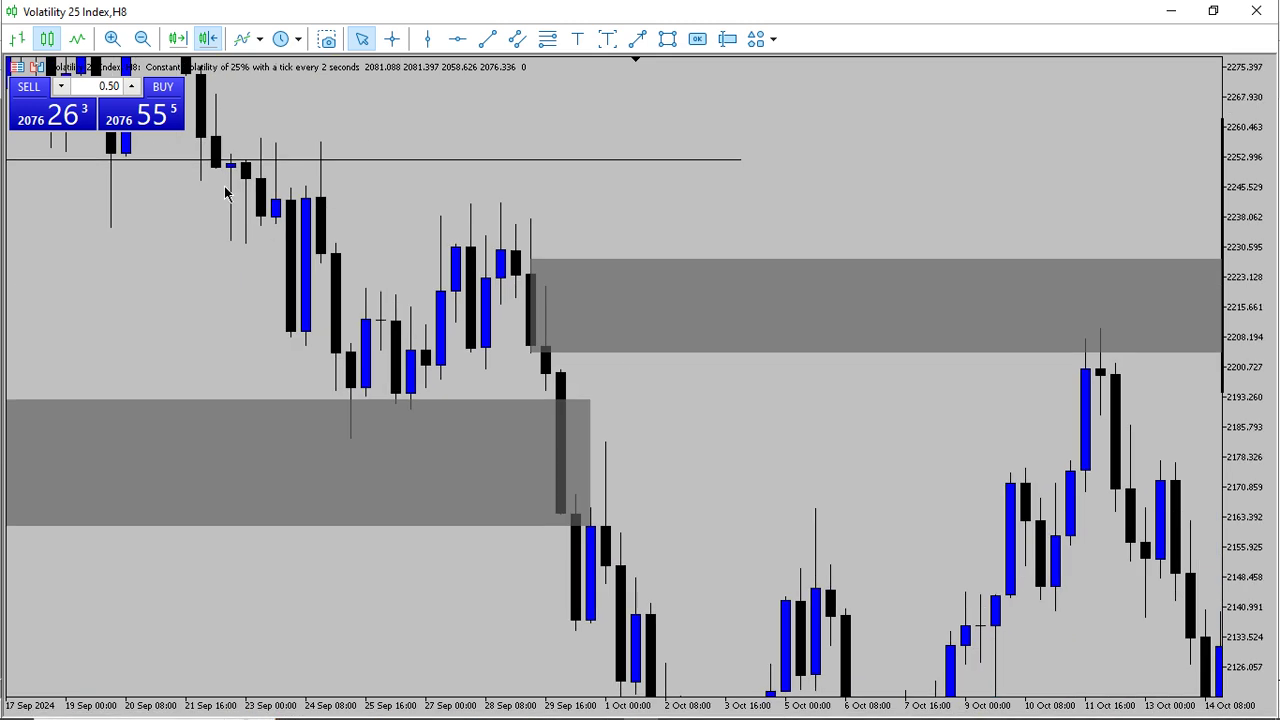
pyautogui.click(144, 33)
pyautogui.moveTo(135, 227); pyautogui.dragTo(502, 280)
pyautogui.middleClick(502, 280)
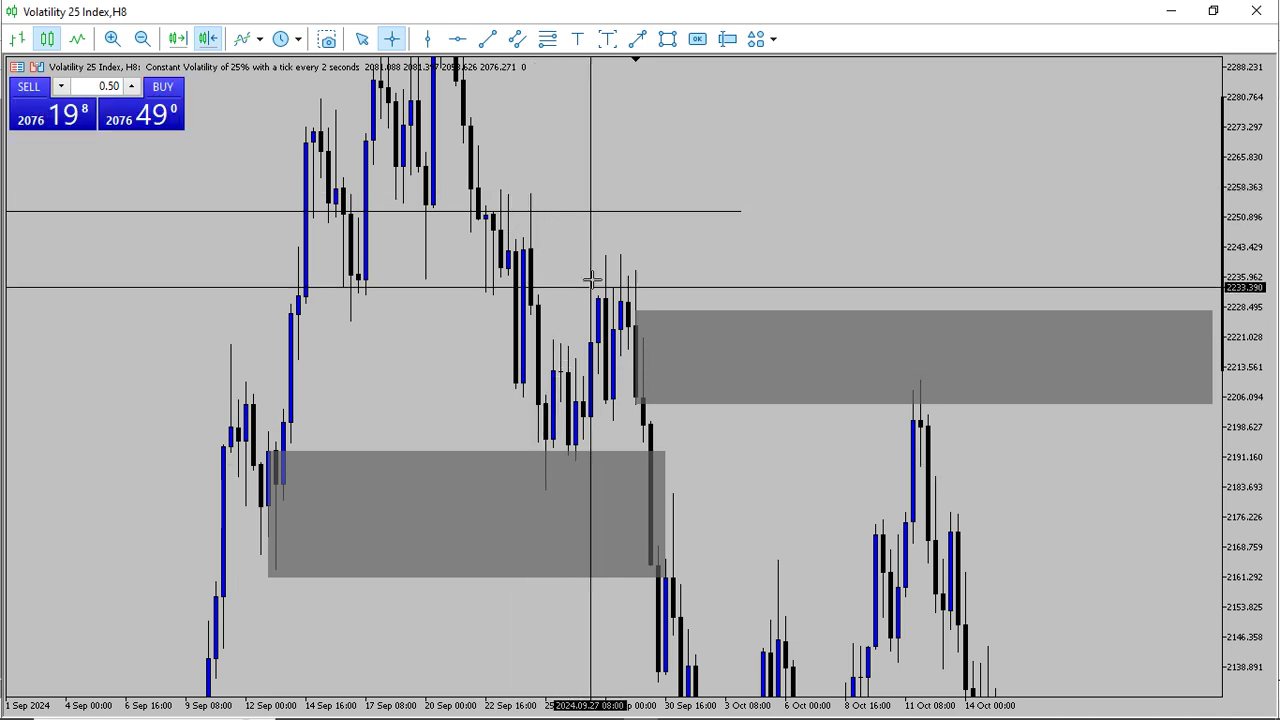
pyautogui.click(120, 45)
pyautogui.click(114, 41)
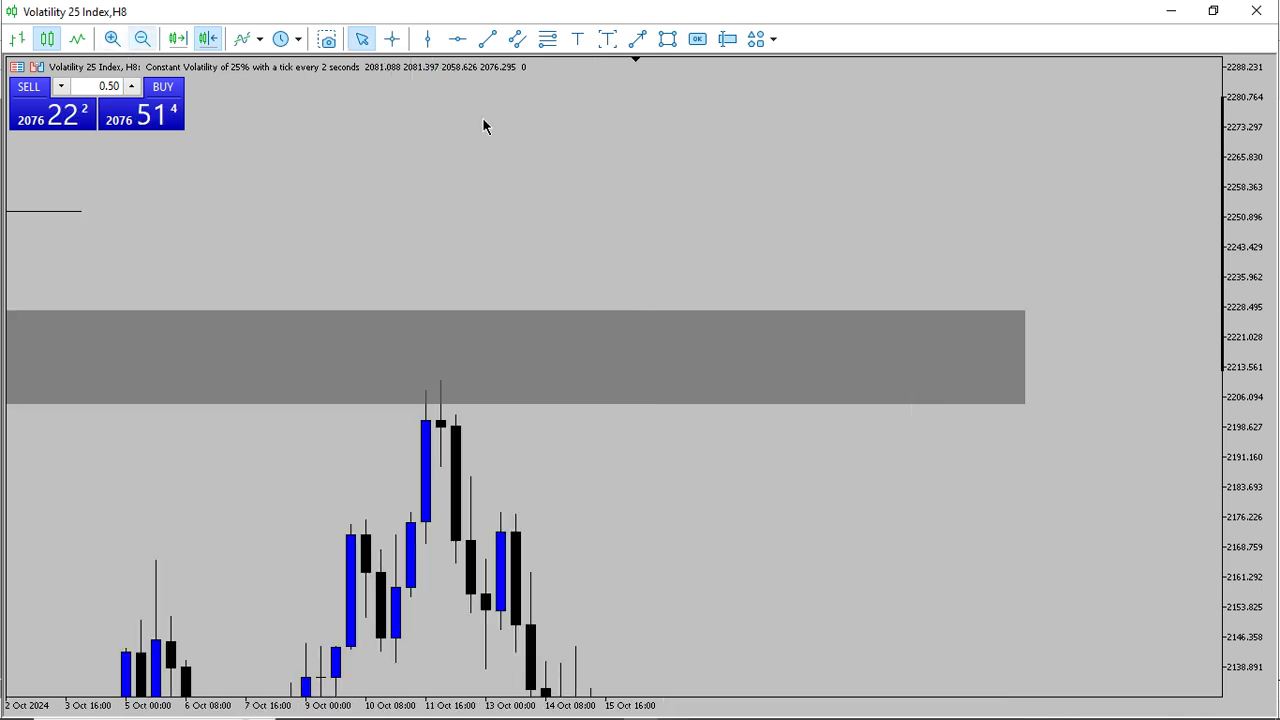
pyautogui.scroll(-5, 682, 128)
pyautogui.click(637, 38)
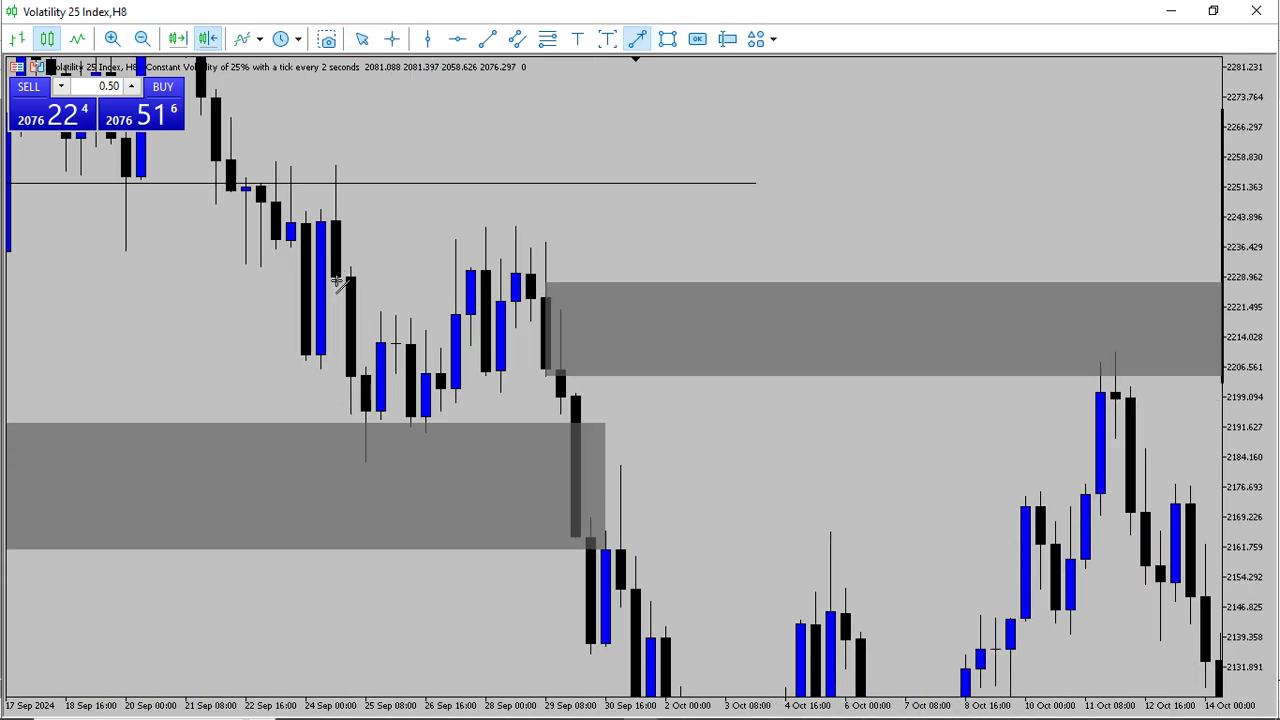
pyautogui.moveTo(338, 278)
pyautogui.mouseDown()
pyautogui.moveTo(477, 211)
pyautogui.moveTo(663, 200)
pyautogui.moveTo(720, 253)
pyautogui.mouseUp()
pyautogui.rightClick(720, 254)
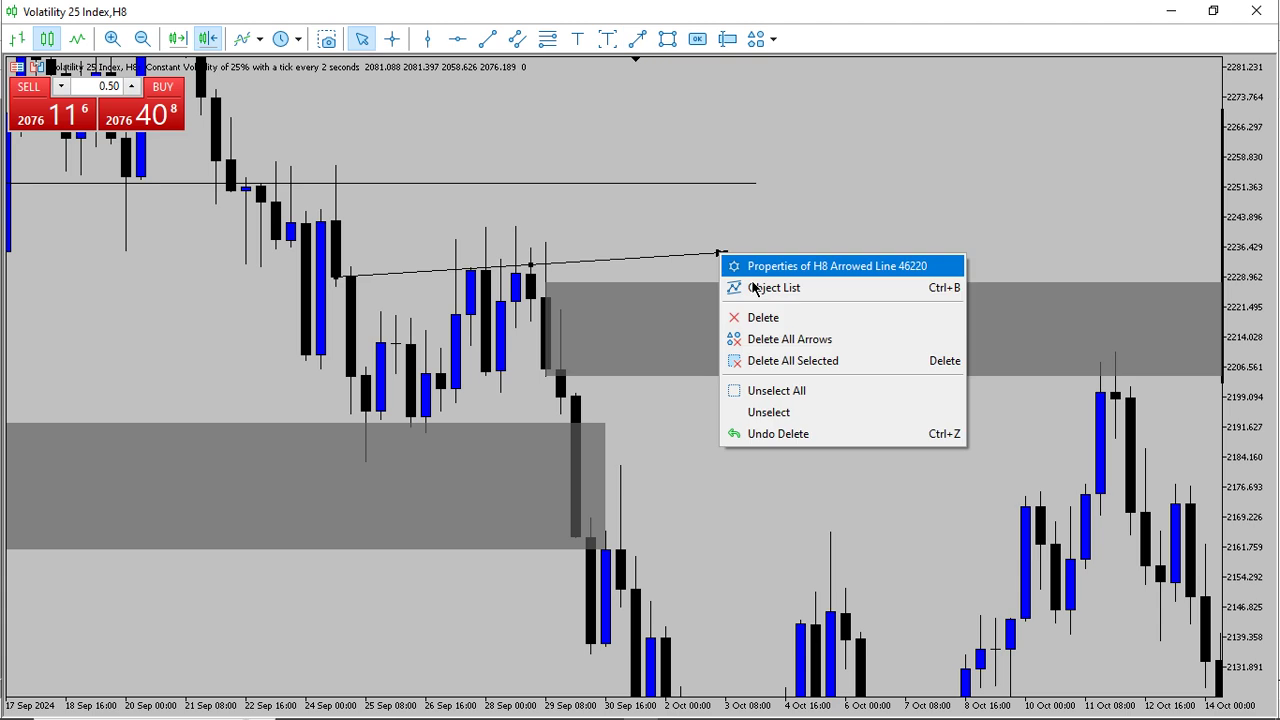
pyautogui.click(763, 317)
# Step: Draw a supply rectangle from the 24 September bearish candle to early October, spanning about 2229 to 2257
pyautogui.click(667, 38)
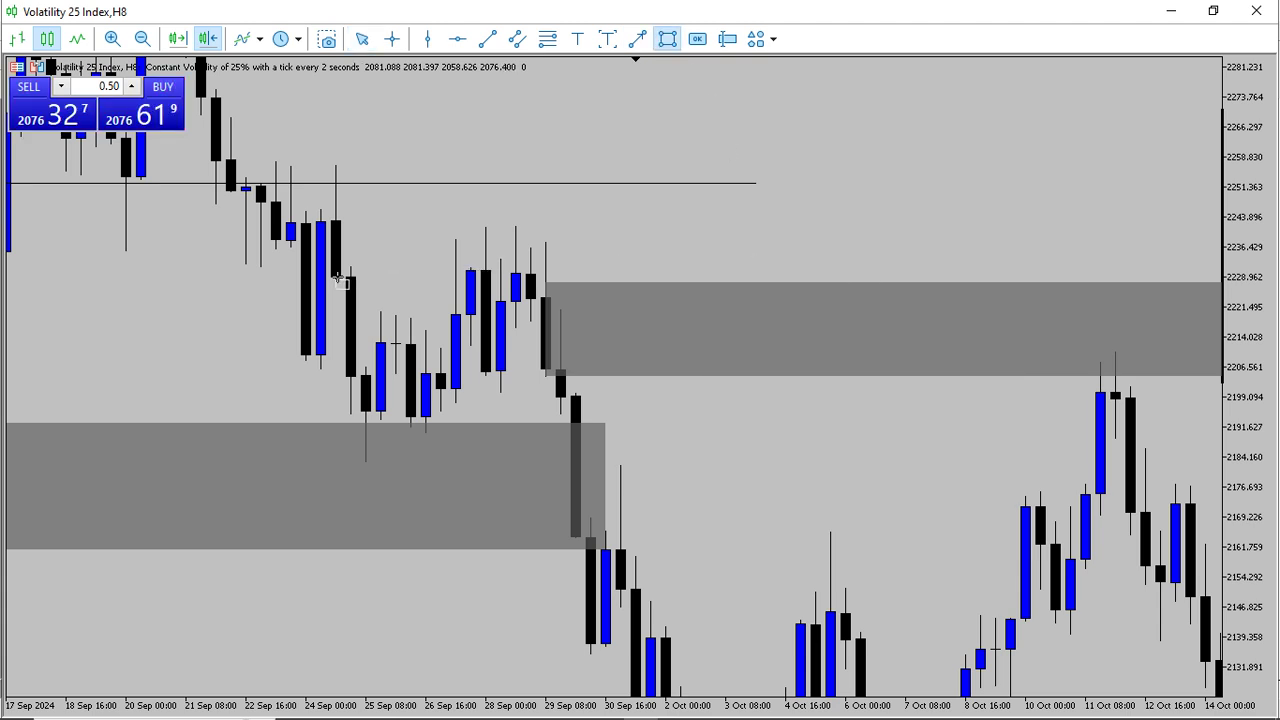
pyautogui.moveTo(336, 277); pyautogui.dragTo(747, 176)
pyautogui.click(142, 38)
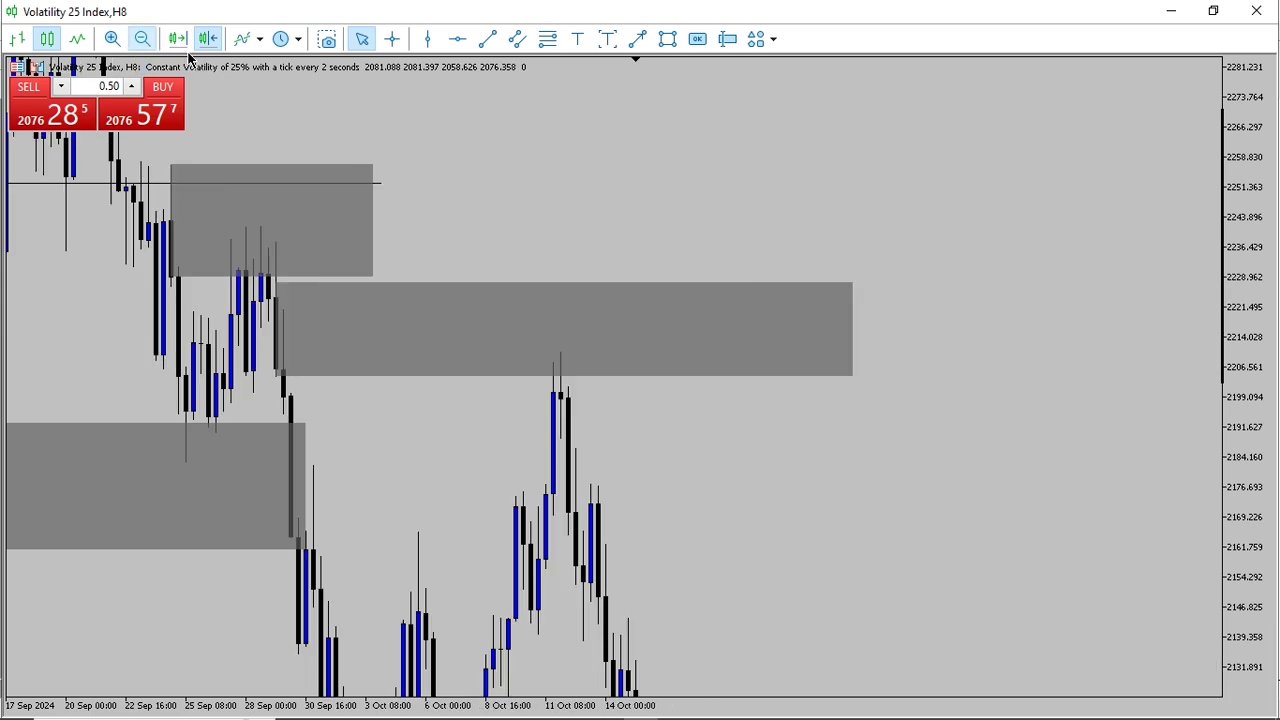
# Step: Raise the upper edge of the long supply zone starting on 29 September to about 2236
pyautogui.moveTo(644, 110); pyautogui.dragTo(1096, 76)
pyautogui.moveTo(1241, 286); pyautogui.dragTo(1236, 385)
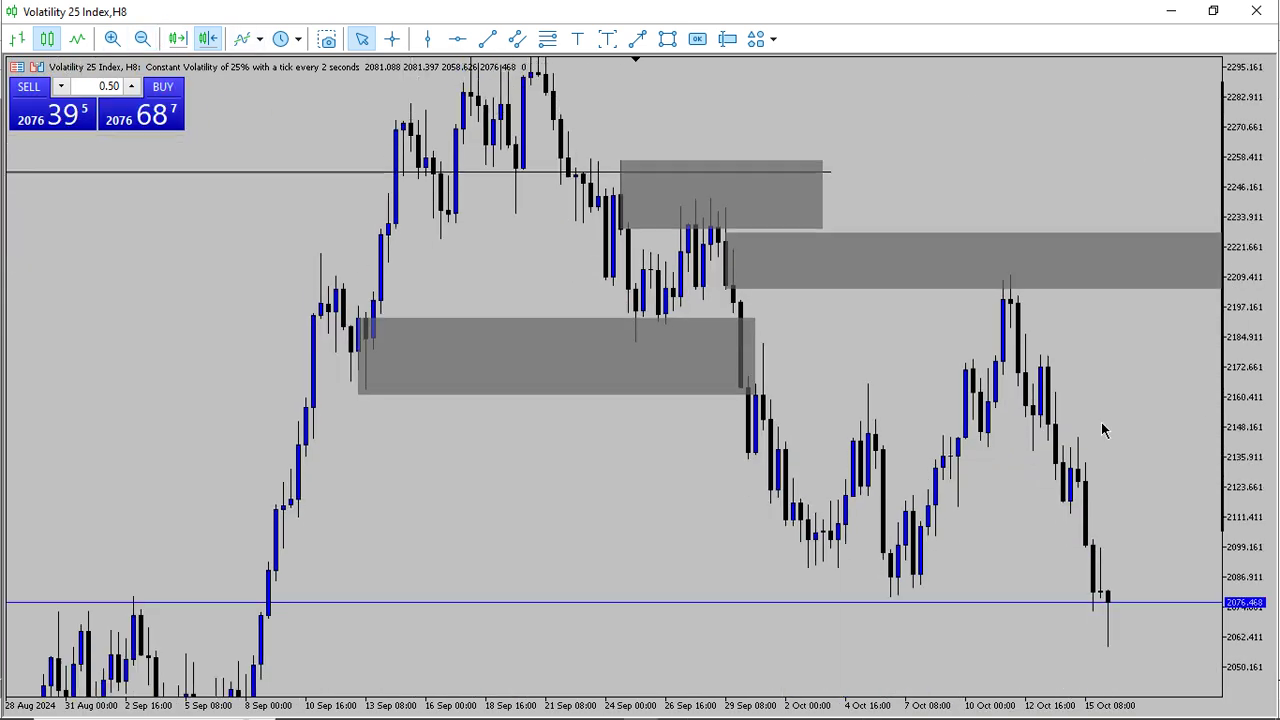
pyautogui.moveTo(1102, 430); pyautogui.dragTo(1012, 412)
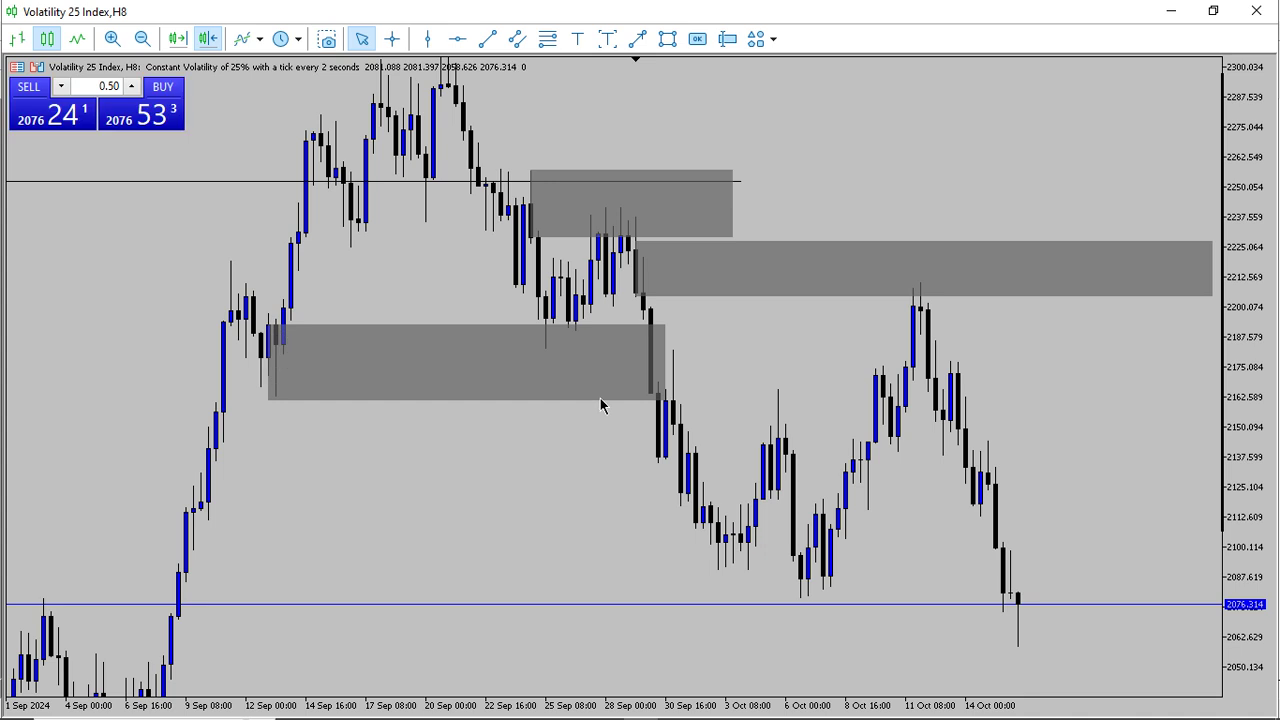
pyautogui.scroll(-1, 720, 387)
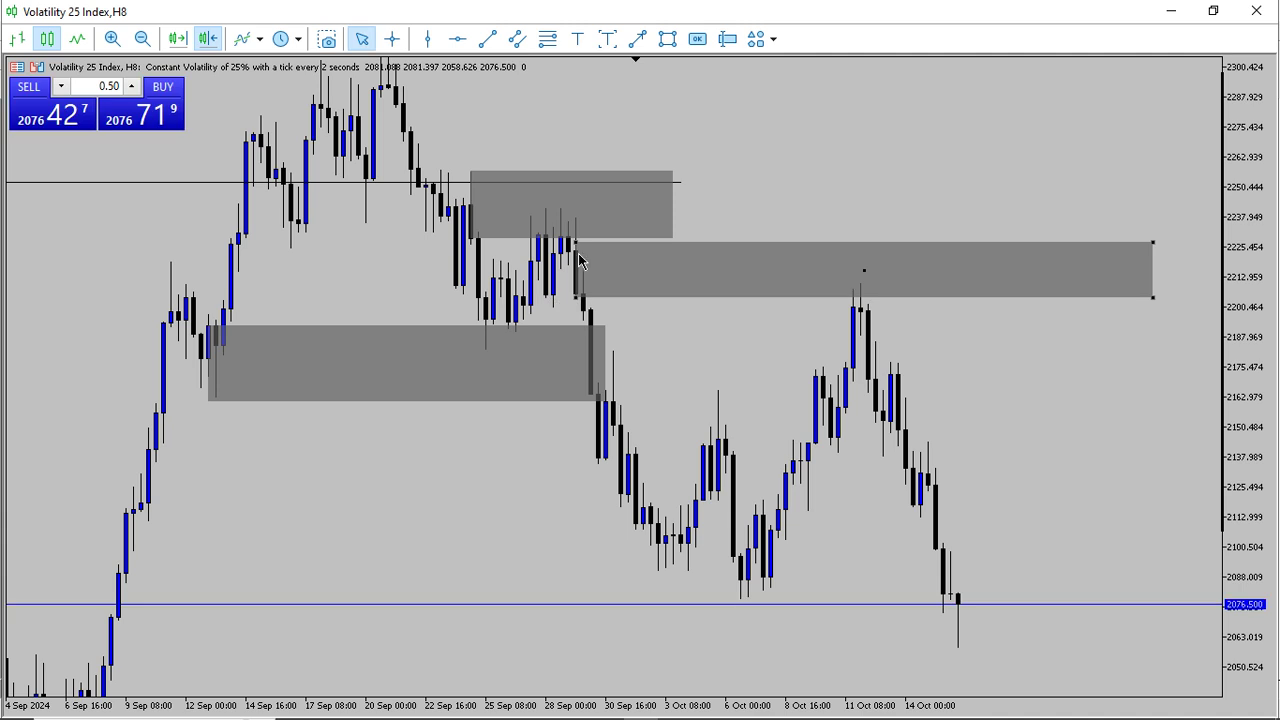
pyautogui.moveTo(576, 243); pyautogui.dragTo(575, 226)
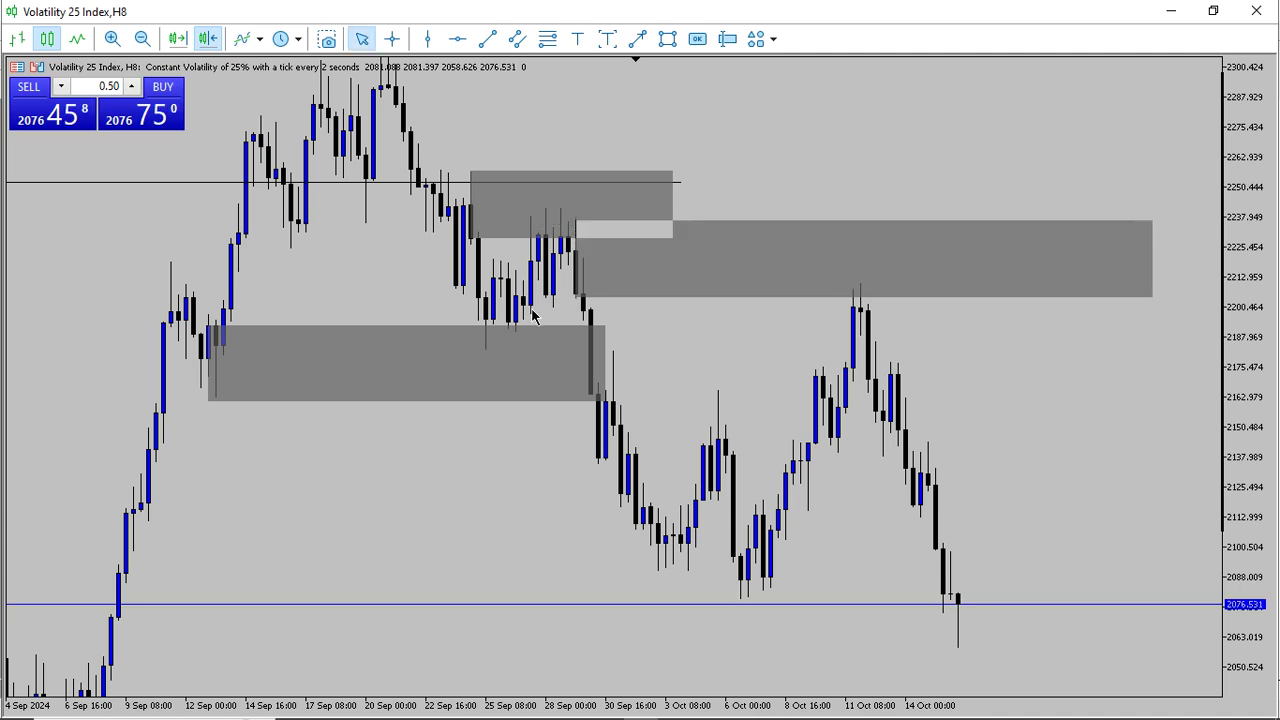
# Step: Draw a flat rectangle as a level line at about 2182, from the 1 October wick high to 10 October
pyautogui.moveTo(805, 412); pyautogui.dragTo(770, 308)
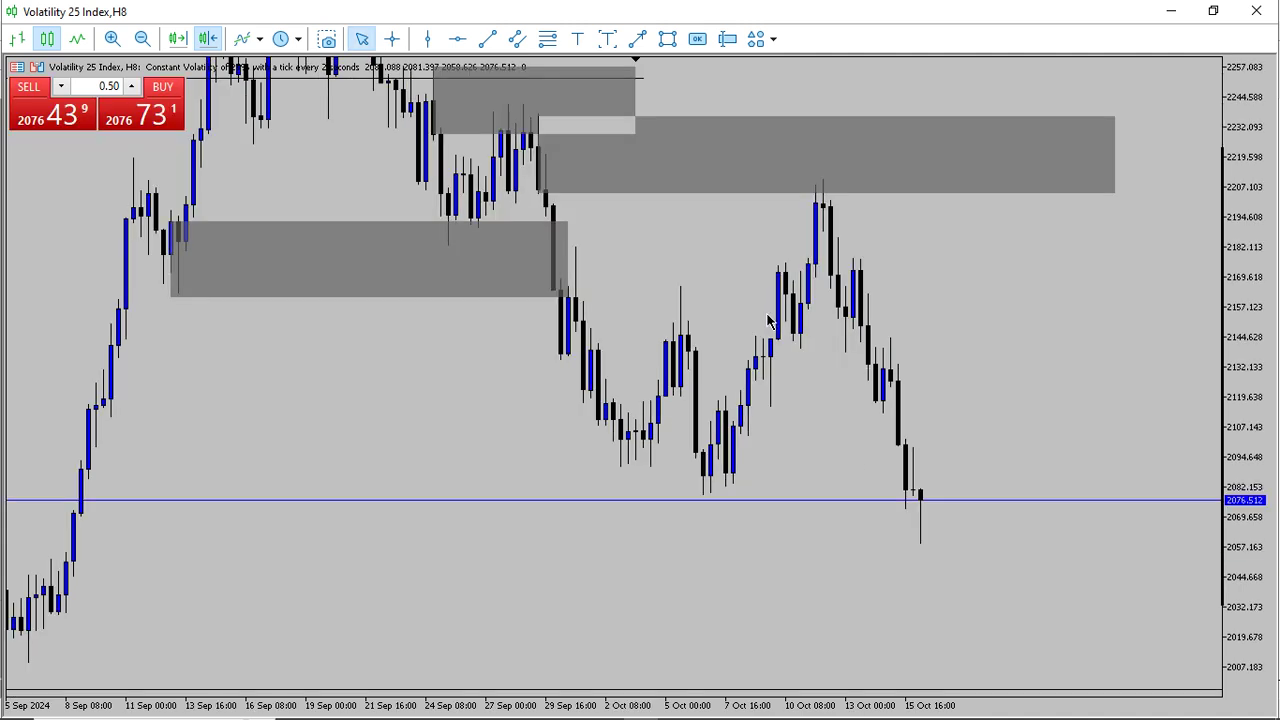
pyautogui.scroll(4, 802, 372)
pyautogui.scroll(-2, 795, 383)
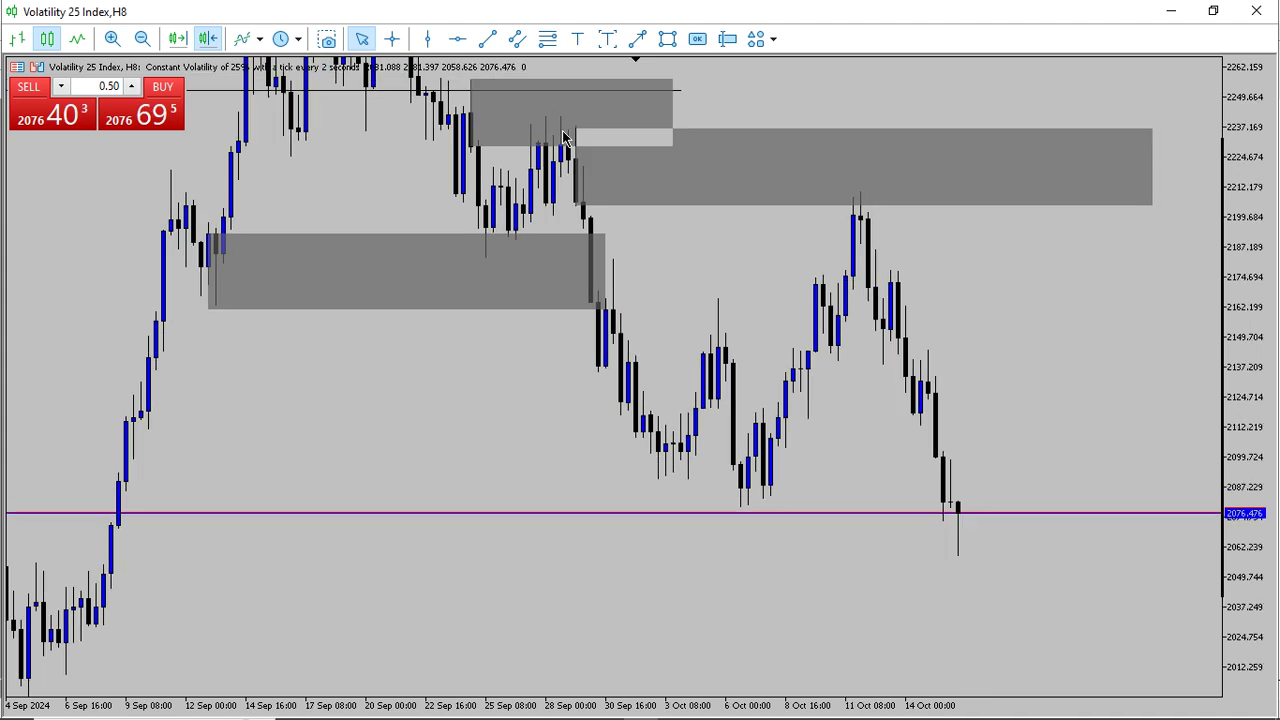
pyautogui.scroll(2, 557, 214)
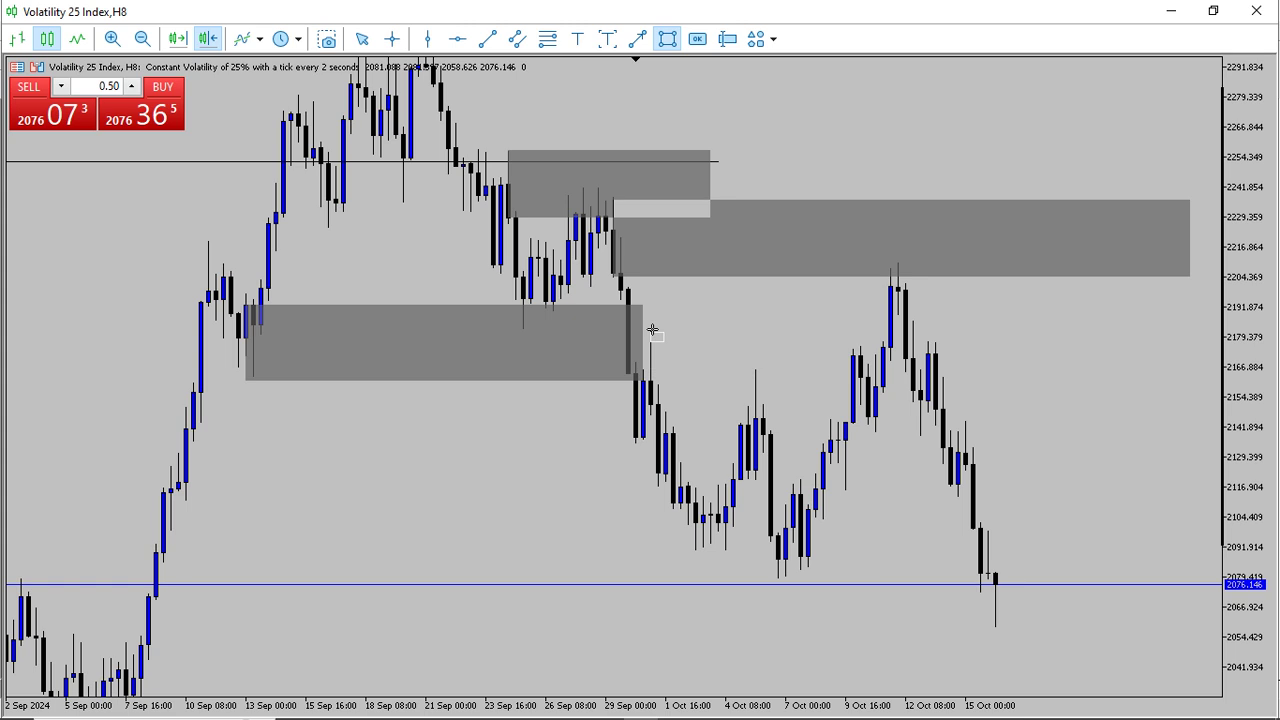
pyautogui.moveTo(652, 330); pyautogui.dragTo(867, 338)
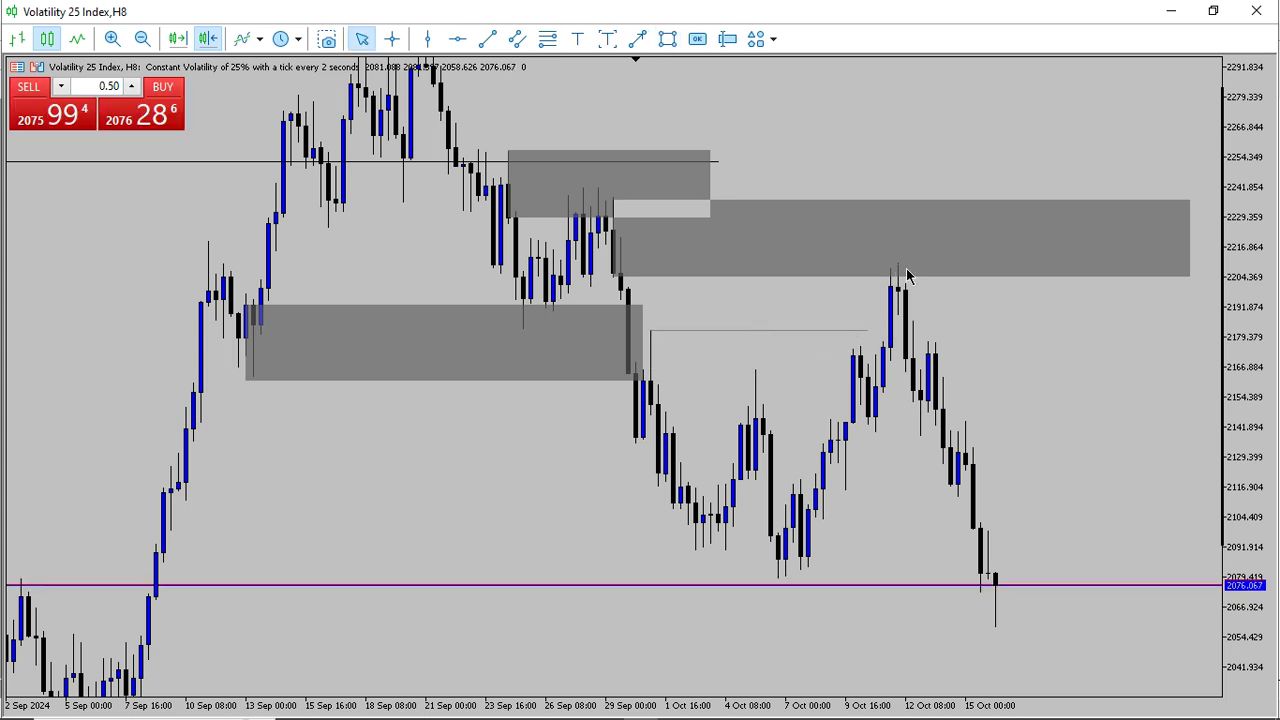
# Step: Draw a demand rectangle from the 10 October pullback to 13 October, spanning about 2143 to 2163
pyautogui.scroll(-3, 915, 440)
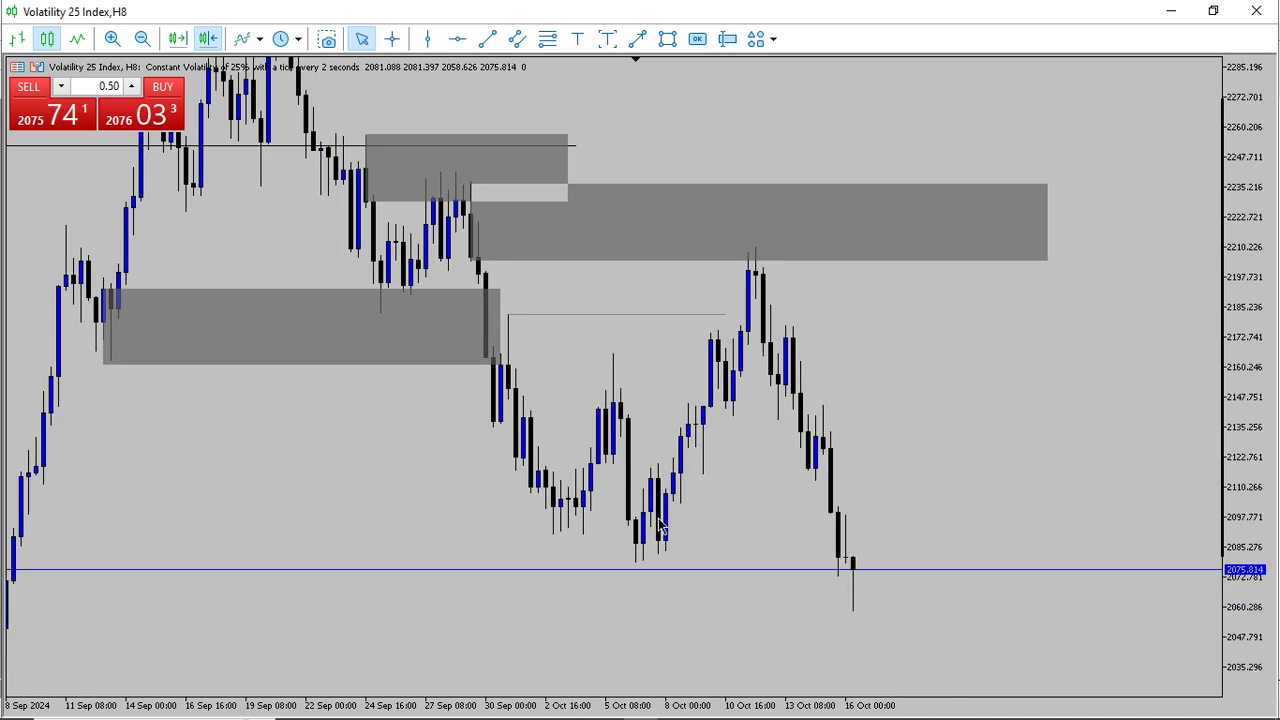
pyautogui.scroll(2, 706, 388)
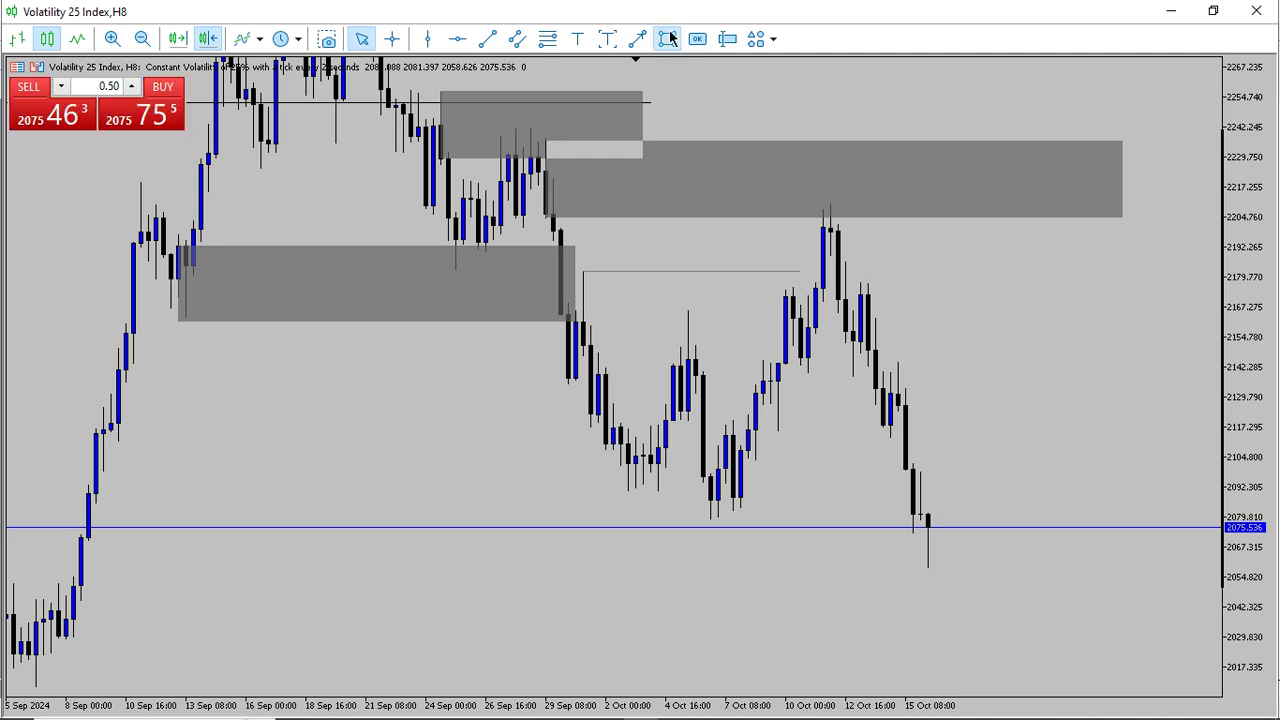
pyautogui.click(667, 38)
pyautogui.moveTo(801, 323); pyautogui.dragTo(868, 366)
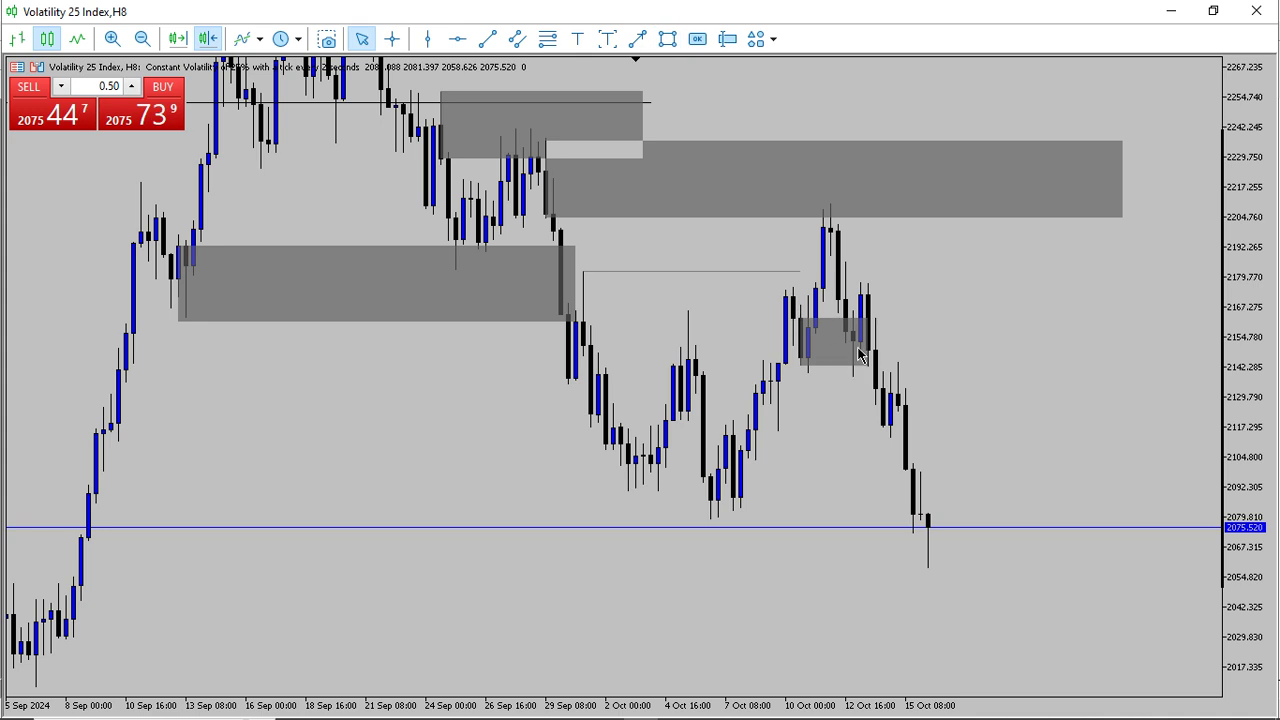
# Step: Change the Volatility 25 Index chart to the 1 Hour timeframe and show the most recent candles
pyautogui.click(297, 40)
pyautogui.click(332, 182)
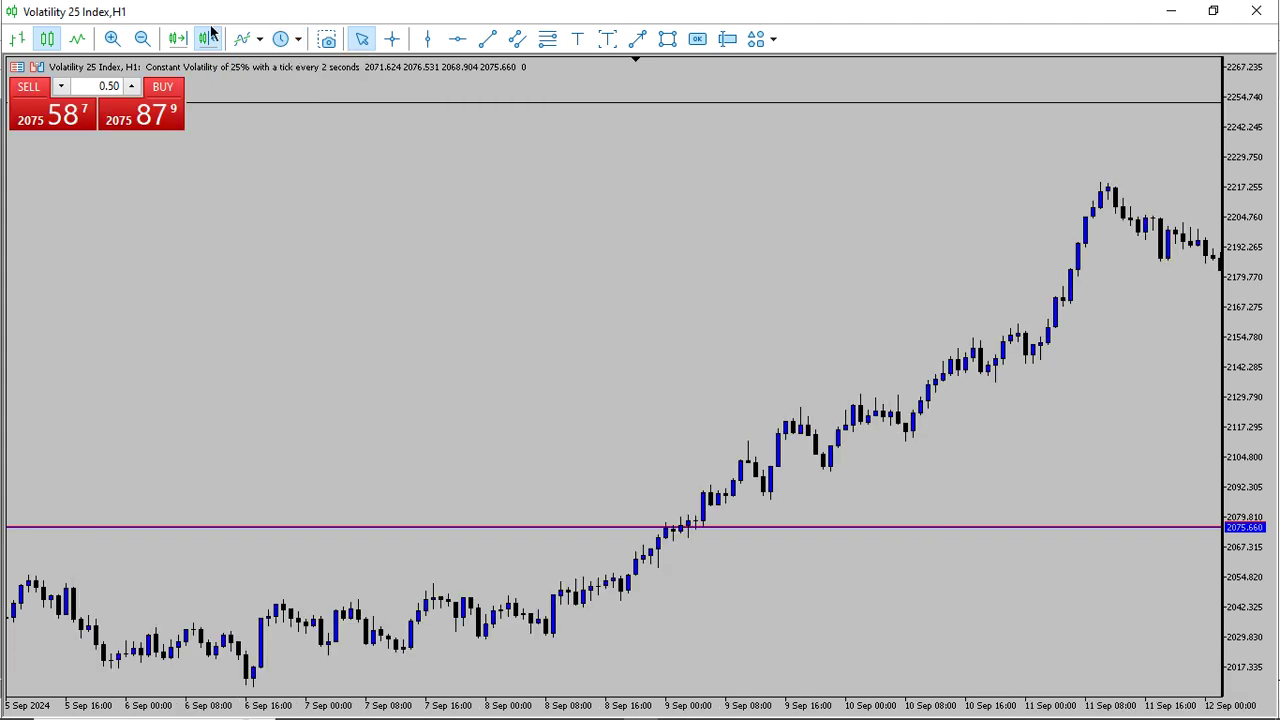
pyautogui.click(211, 36)
pyautogui.click(145, 41)
pyautogui.moveTo(344, 238); pyautogui.dragTo(650, 272)
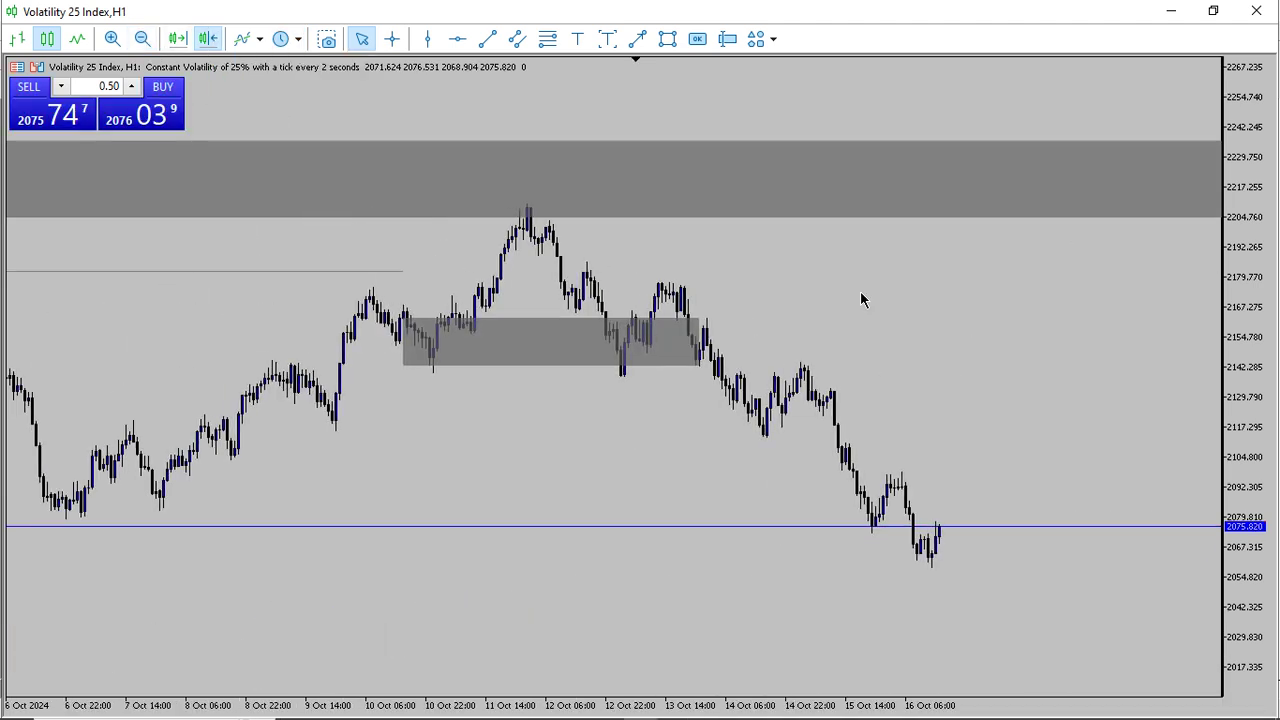
# Step: Draw a supply rectangle over the 12 October lower high and the following retest, spanning about 2171 to 2186
pyautogui.moveTo(1211, 495); pyautogui.dragTo(1150, 252)
pyautogui.moveTo(938, 276); pyautogui.dragTo(953, 352)
pyautogui.moveTo(772, 240); pyautogui.dragTo(847, 276)
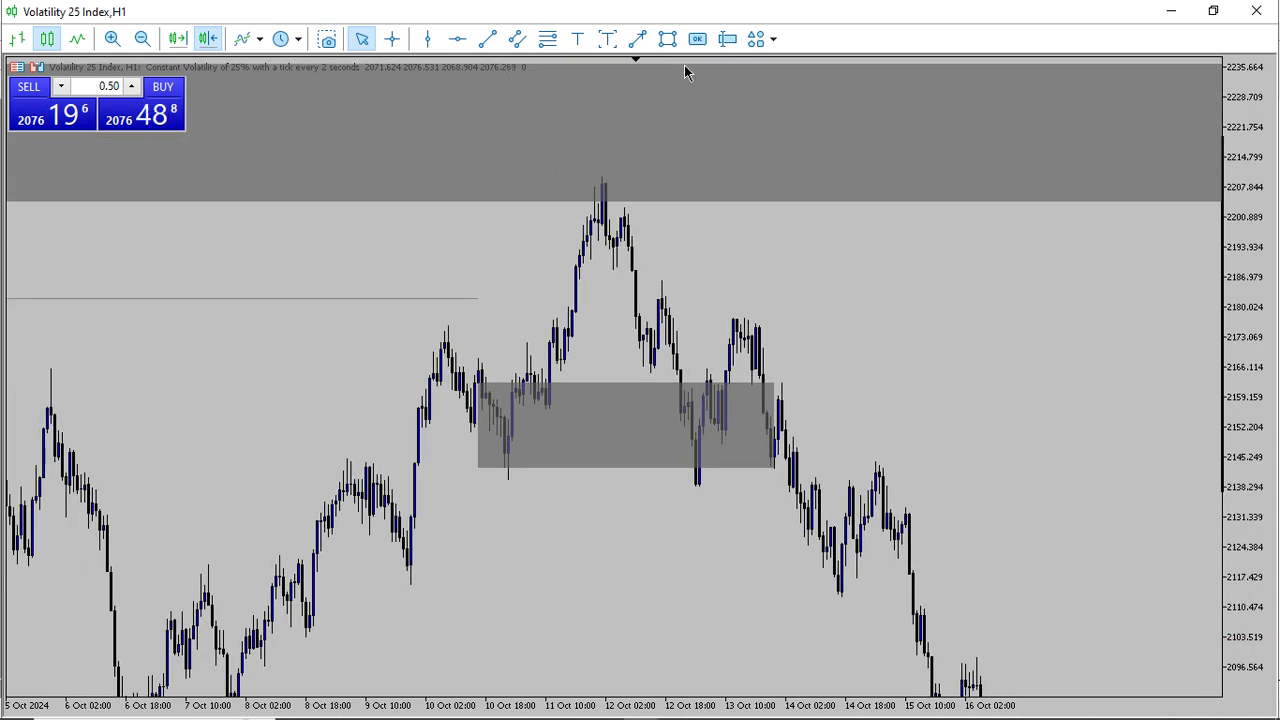
pyautogui.click(668, 38)
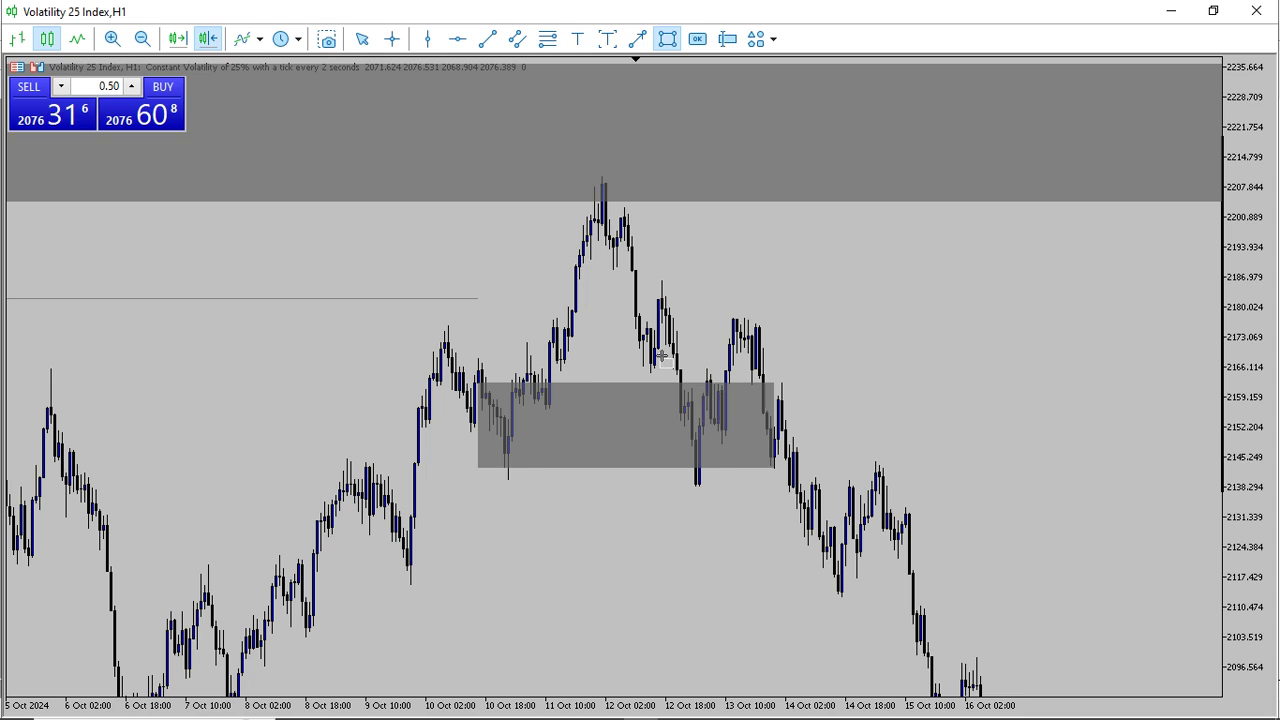
pyautogui.moveTo(659, 347)
pyautogui.mouseDown()
pyautogui.moveTo(686, 283)
pyautogui.moveTo(838, 283)
pyautogui.mouseUp()
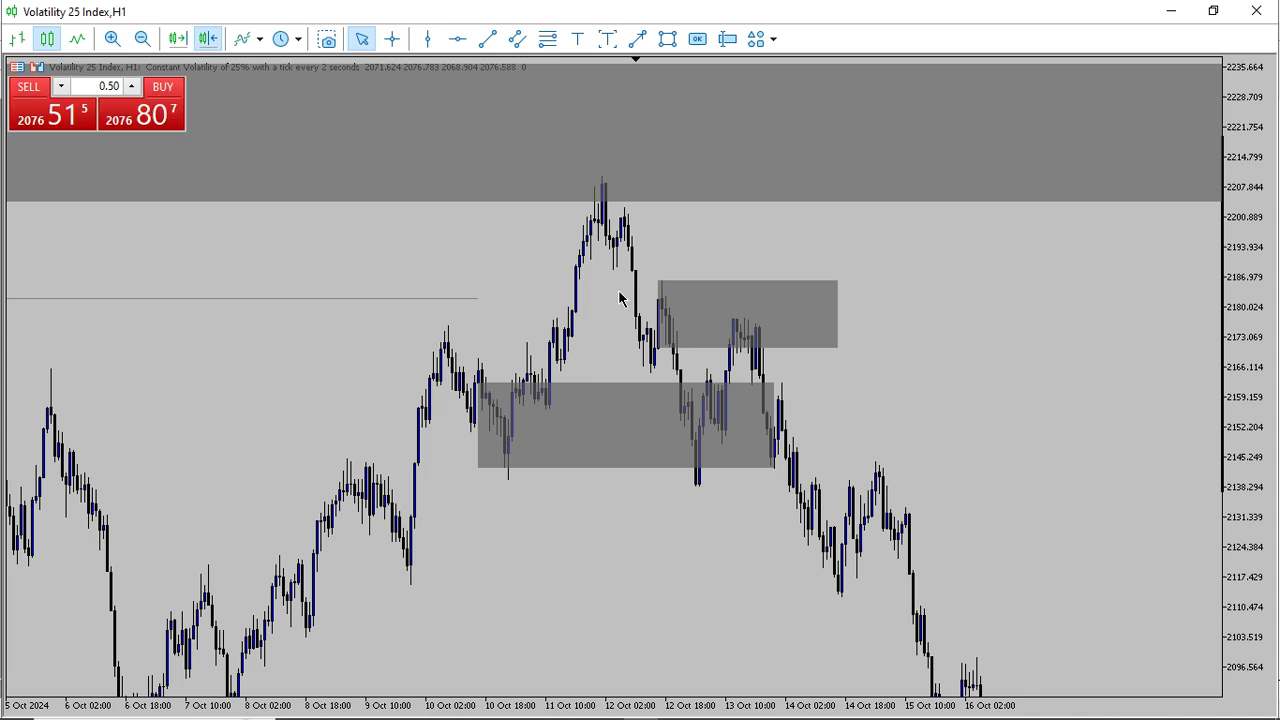
# Step: Switch from the Volatility 25 Index to the Volatility 50 Index chart and show it in full screen
pyautogui.moveTo(804, 417); pyautogui.dragTo(750, 293)
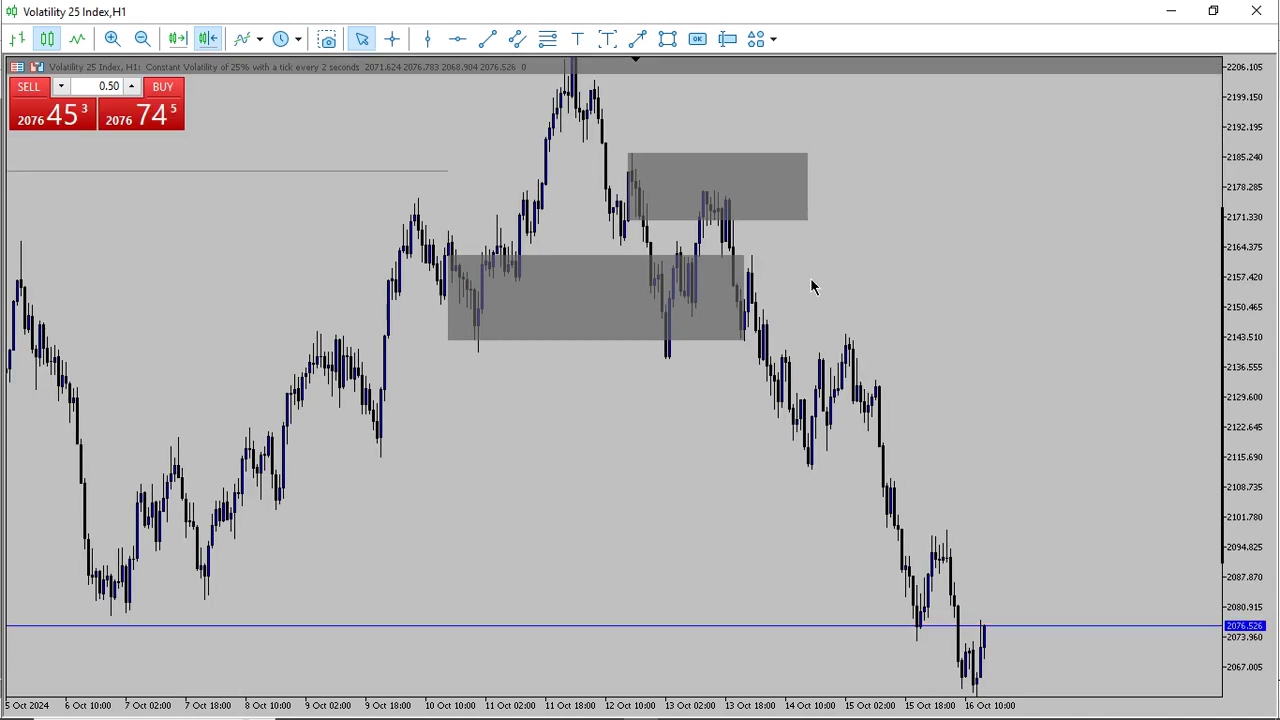
pyautogui.scroll(-3, 998, 382)
pyautogui.scroll(6, 994, 480)
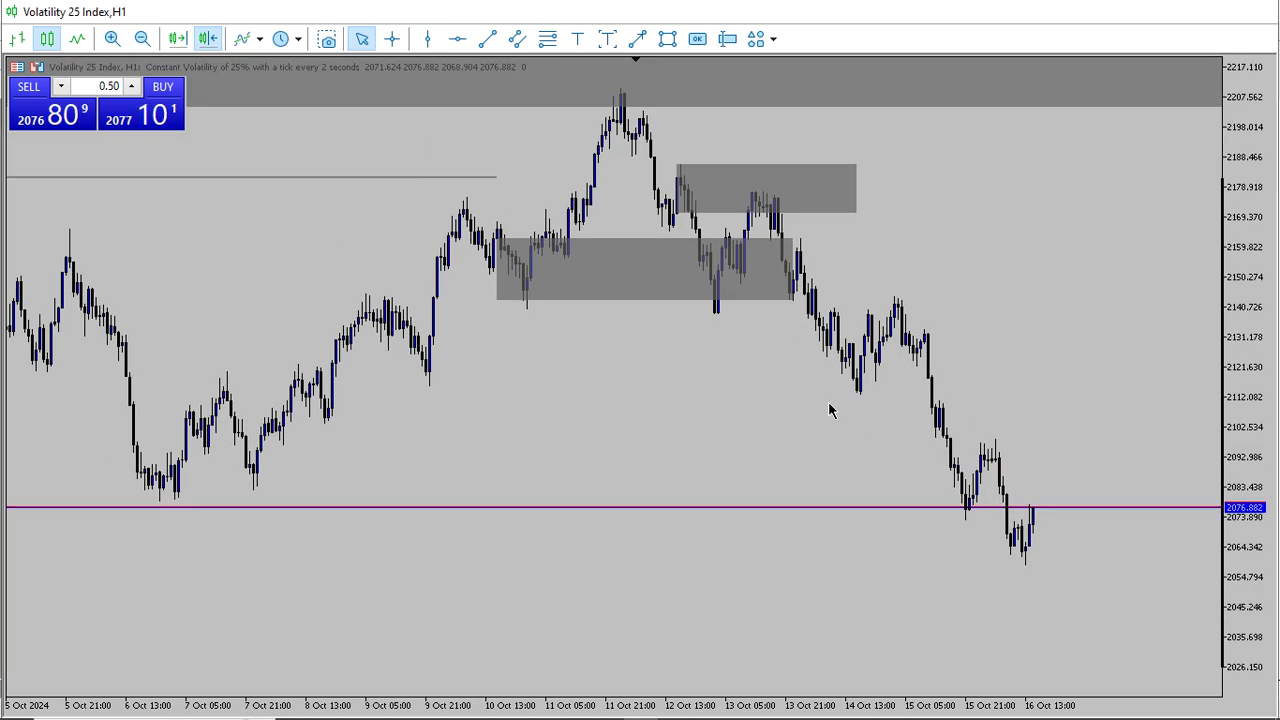
pyautogui.press('F11')
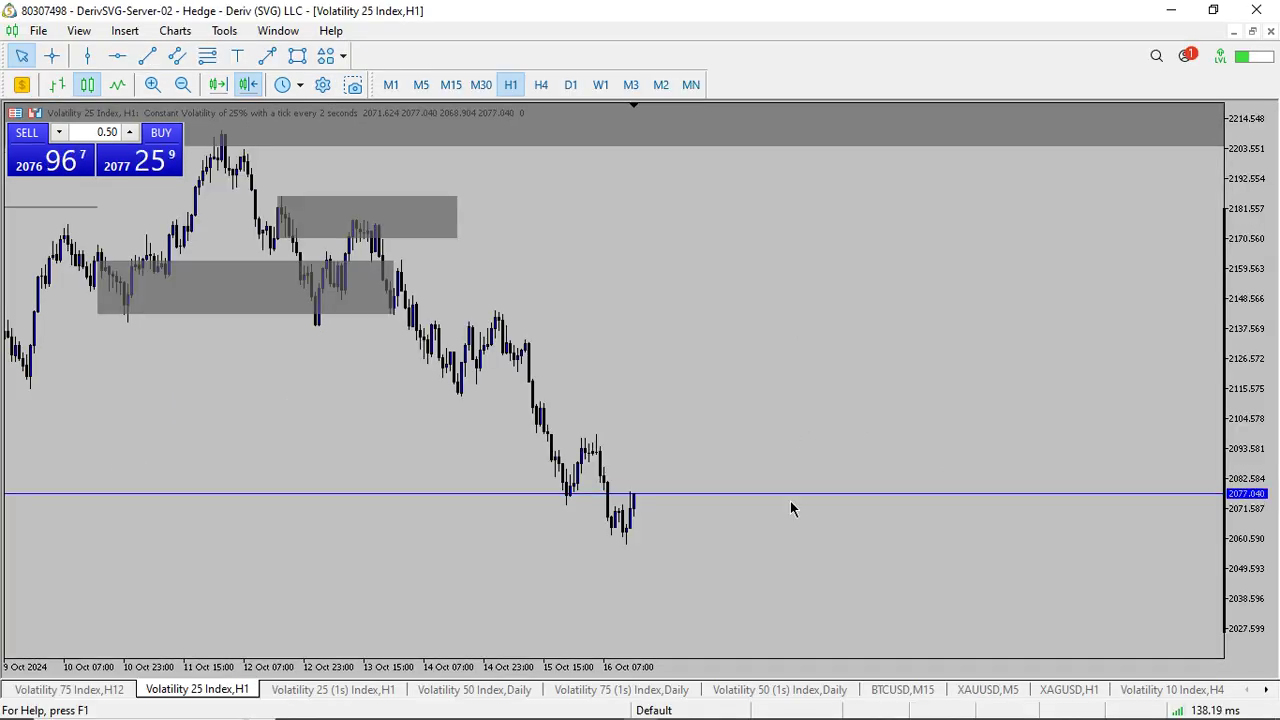
pyautogui.click(520, 689)
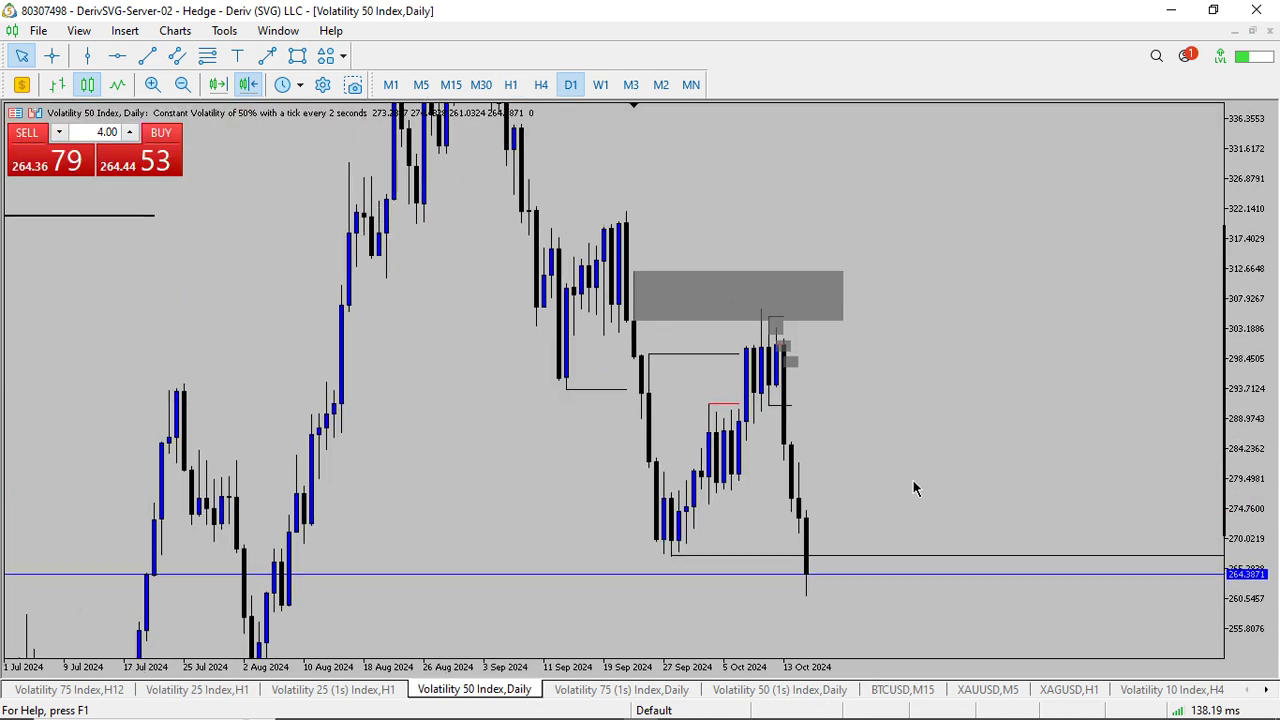
pyautogui.press('F11')
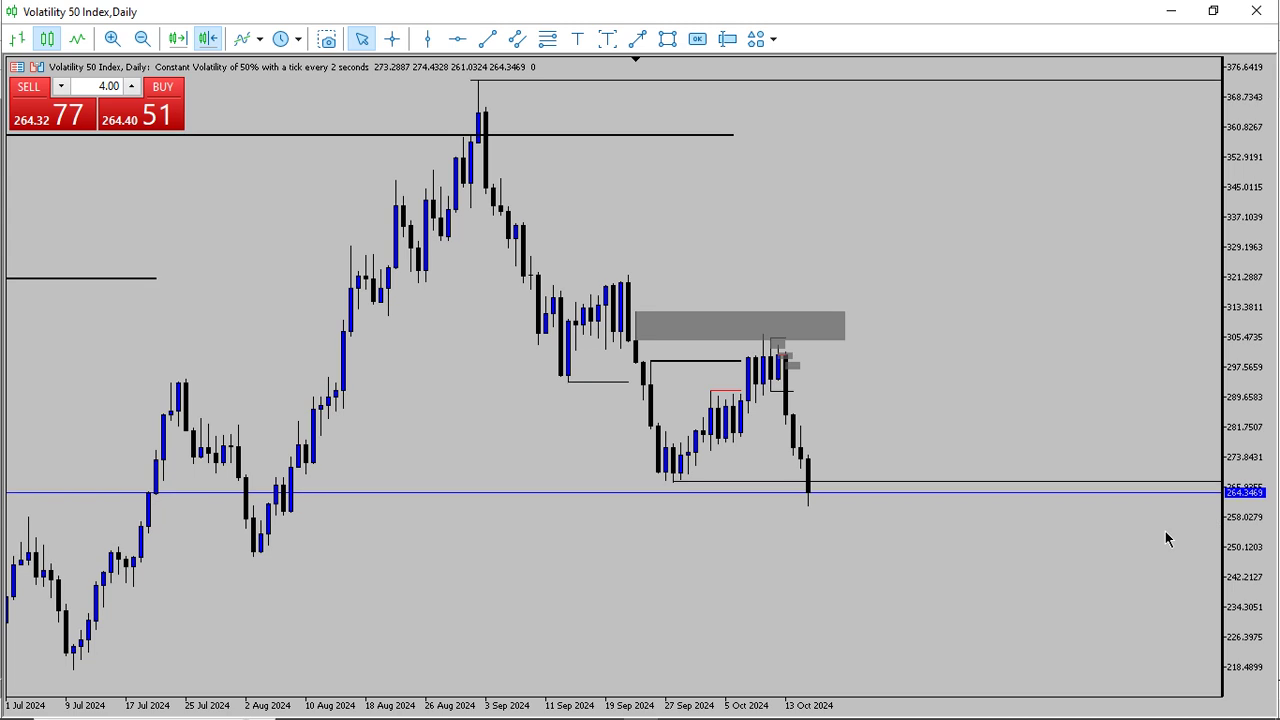
# Step: Set the Volatility 50 Index chart to Monthly and move the 2019 High label above its line, clear of the check mark
pyautogui.click(283, 42)
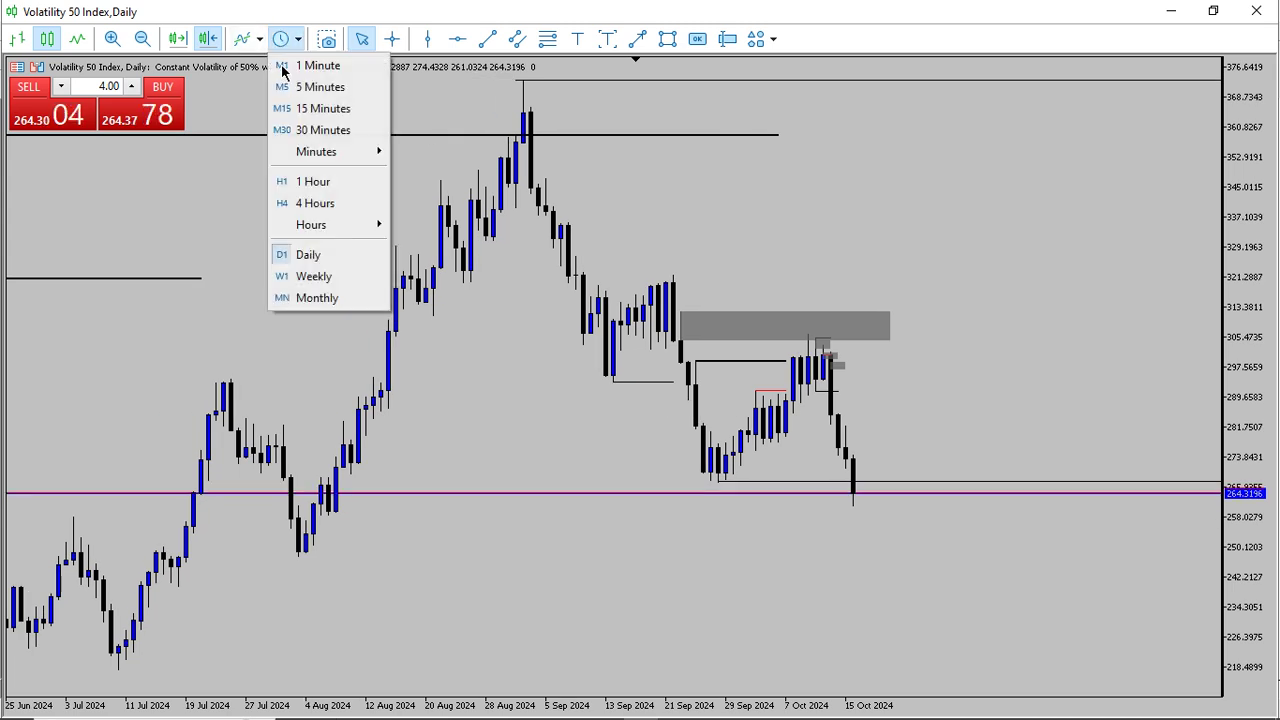
pyautogui.click(283, 300)
pyautogui.moveTo(1240, 218); pyautogui.dragTo(1030, 580)
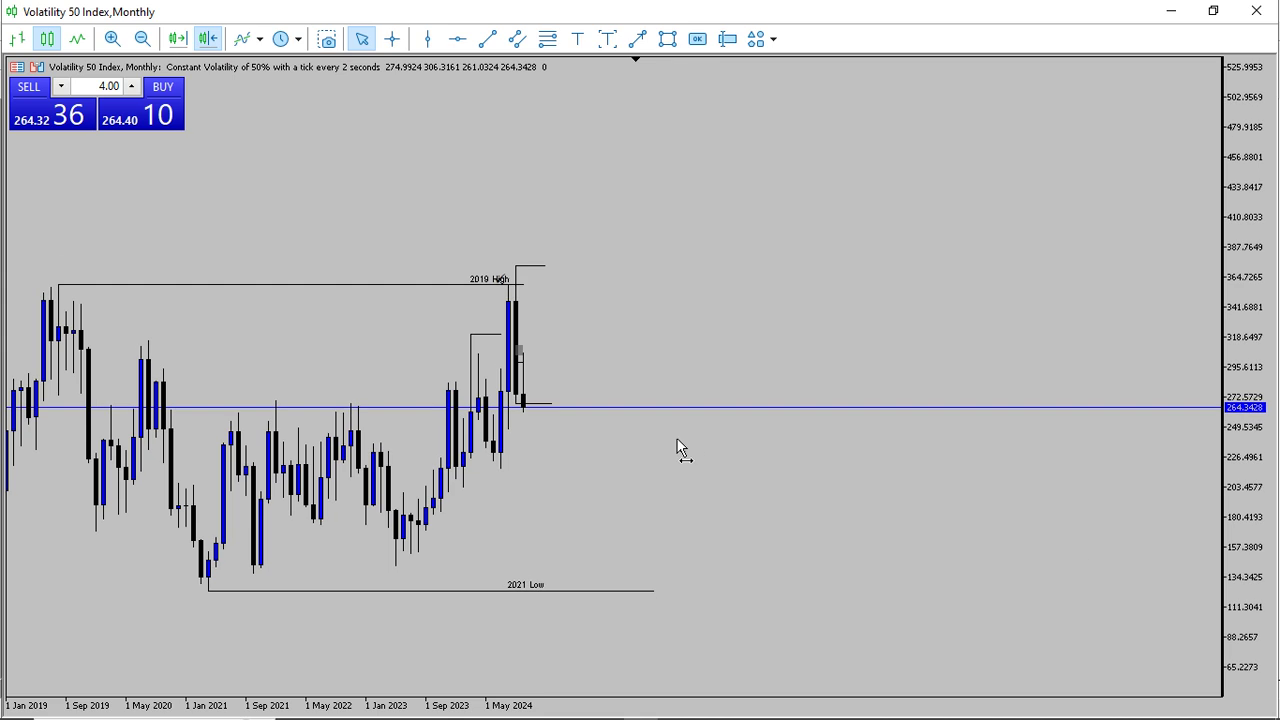
pyautogui.doubleClick(476, 284)
pyautogui.moveTo(476, 284); pyautogui.dragTo(438, 276)
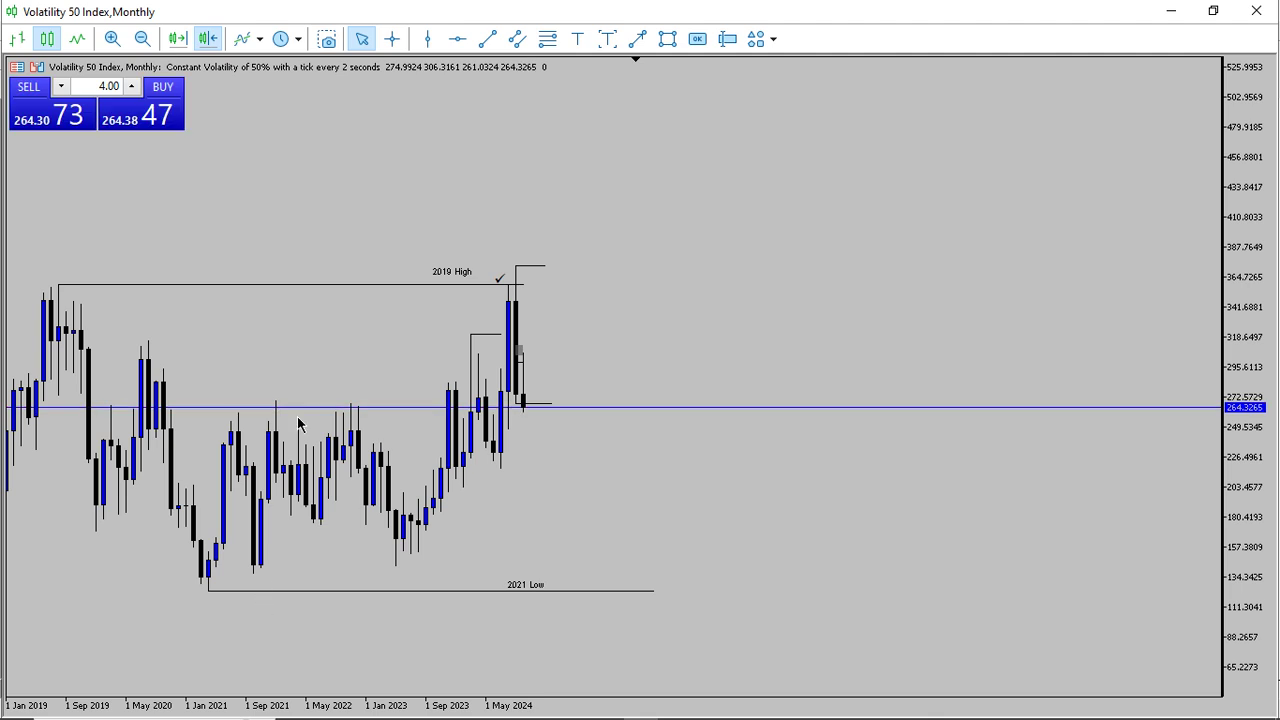
# Step: Inspect the 2019 High and 2021 Low levels on the monthly chart with the crosshair
pyautogui.middleClick(512, 288)
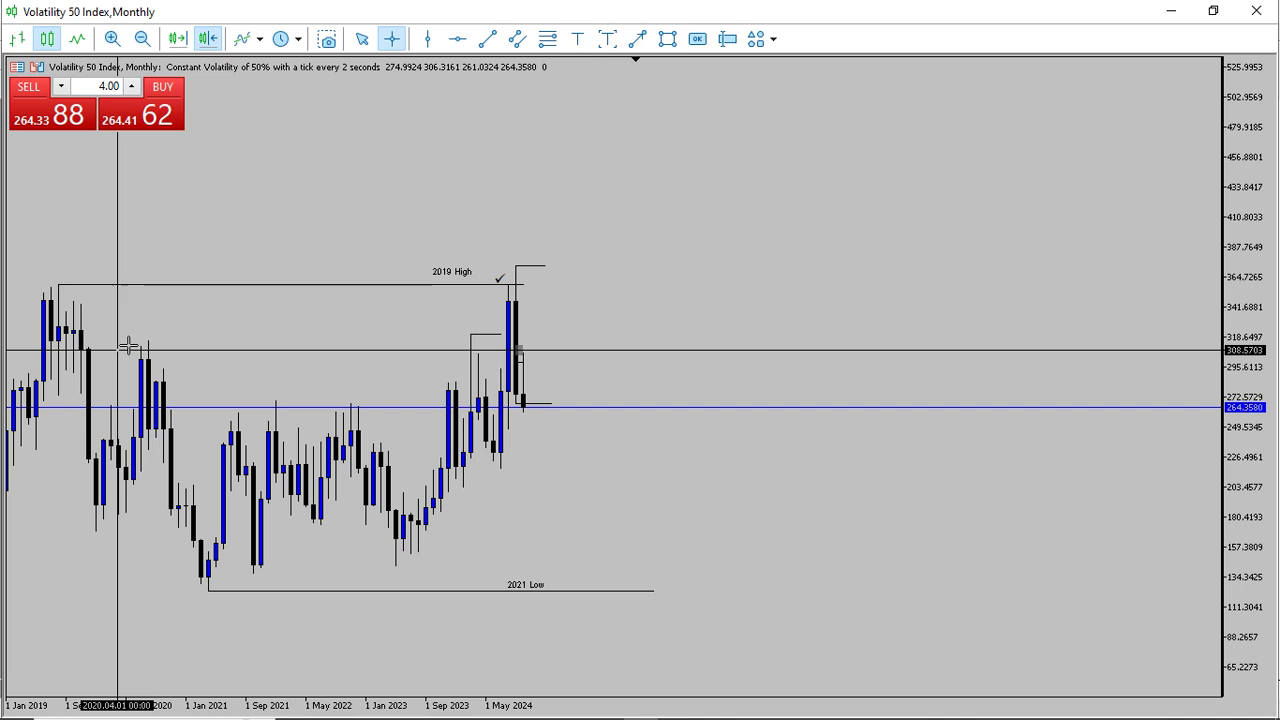
pyautogui.press('Escape')
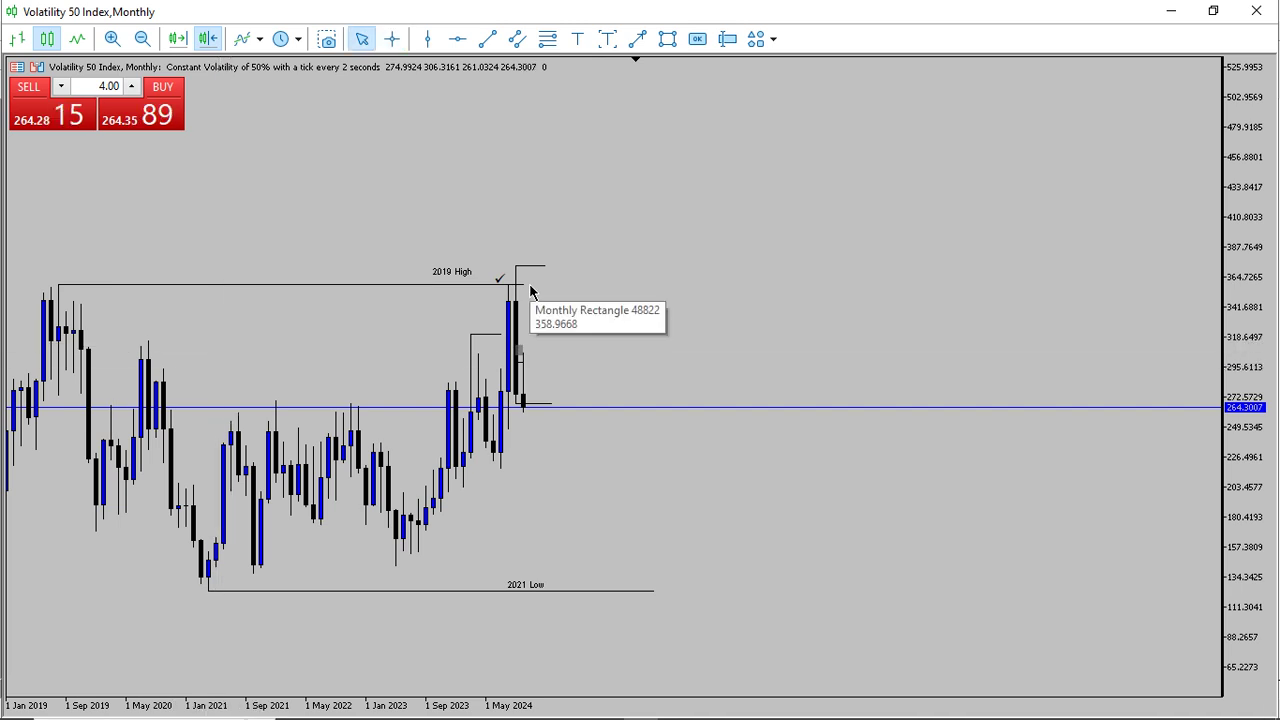
pyautogui.middleClick(497, 441)
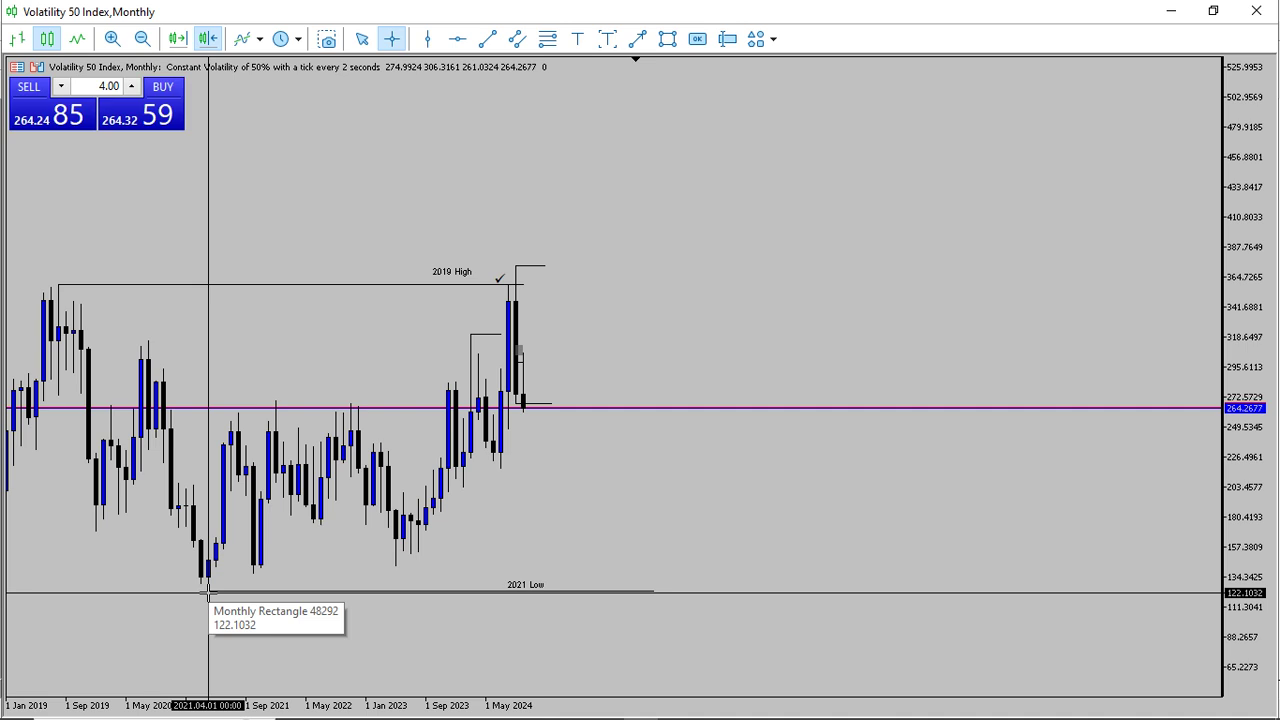
pyautogui.middleClick(376, 484)
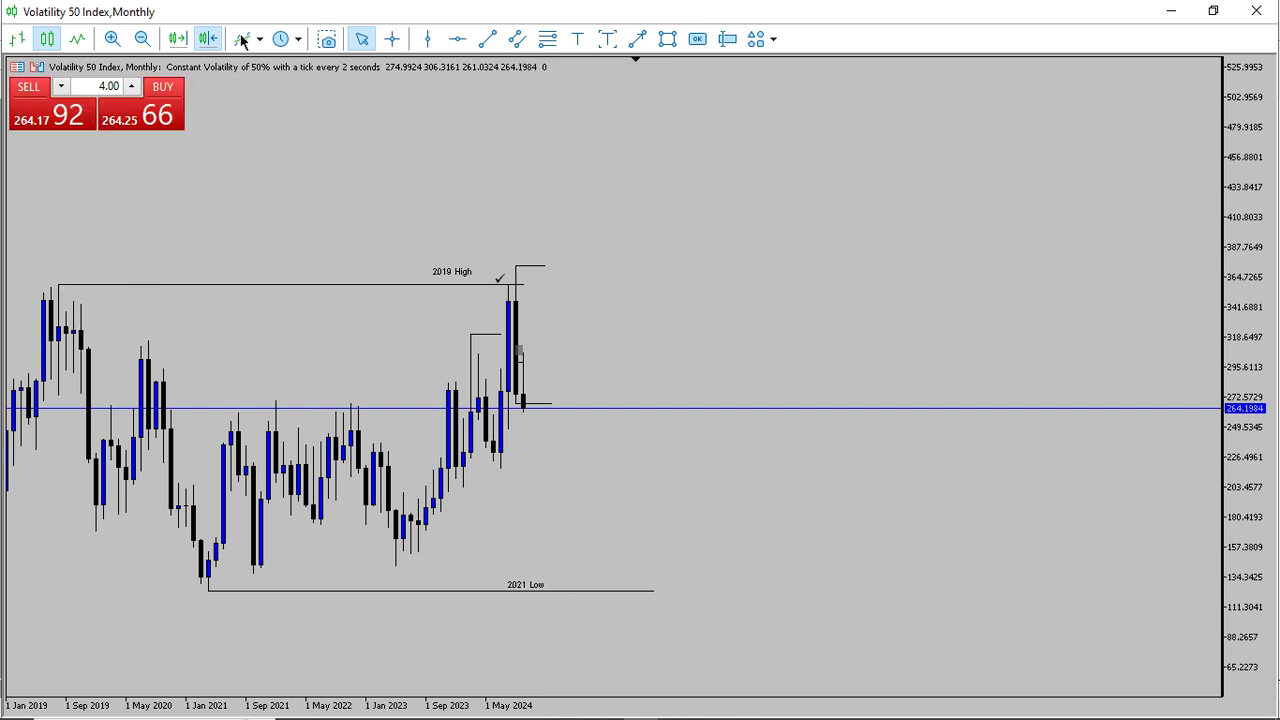
# Step: Set the chart to Weekly and examine the 2024 price swings beneath the 2019 High line
pyautogui.click(285, 39)
pyautogui.click(332, 276)
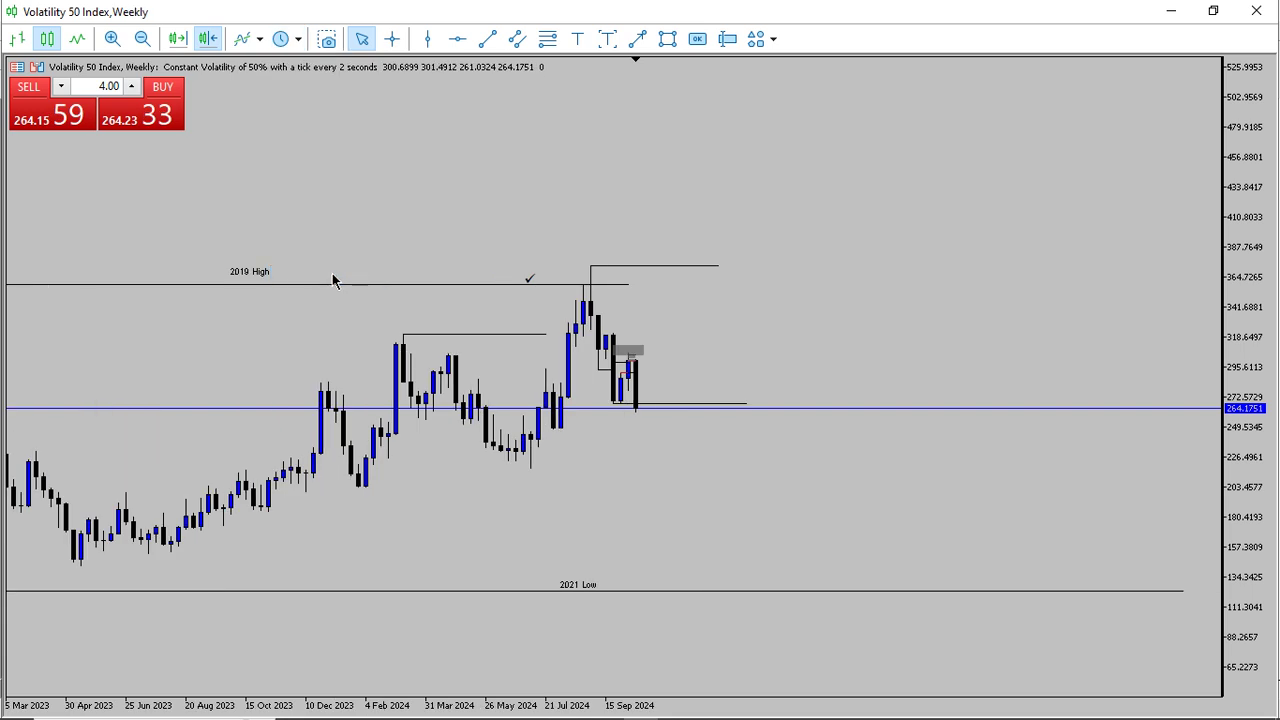
pyautogui.moveTo(682, 318); pyautogui.dragTo(802, 335)
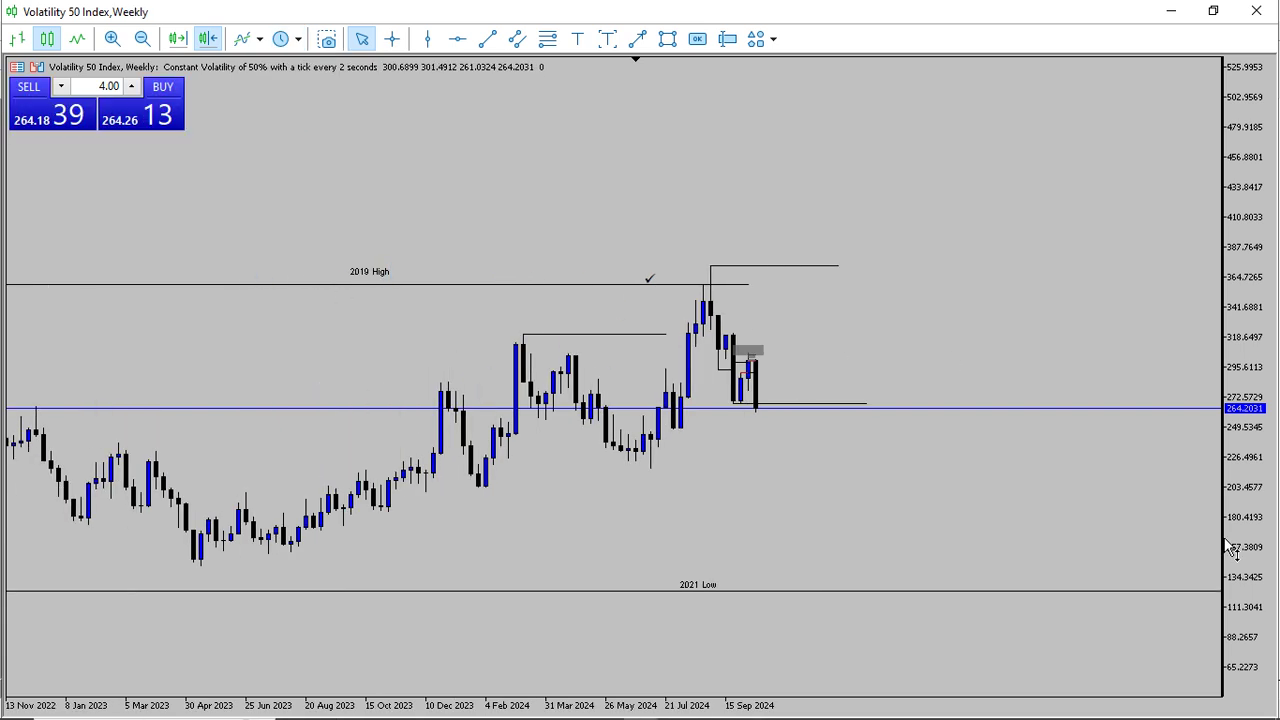
pyautogui.moveTo(1256, 548); pyautogui.dragTo(1259, 471)
pyautogui.moveTo(1012, 372); pyautogui.dragTo(1088, 387)
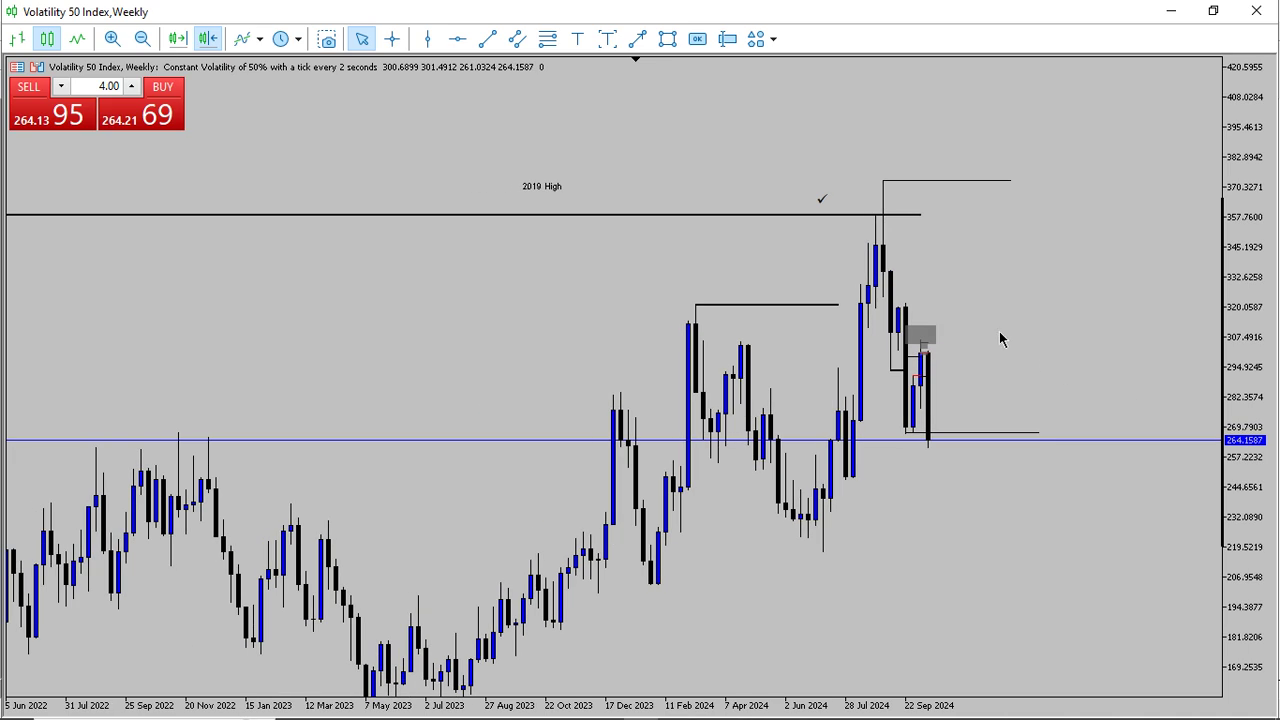
pyautogui.moveTo(682, 393); pyautogui.dragTo(528, 347)
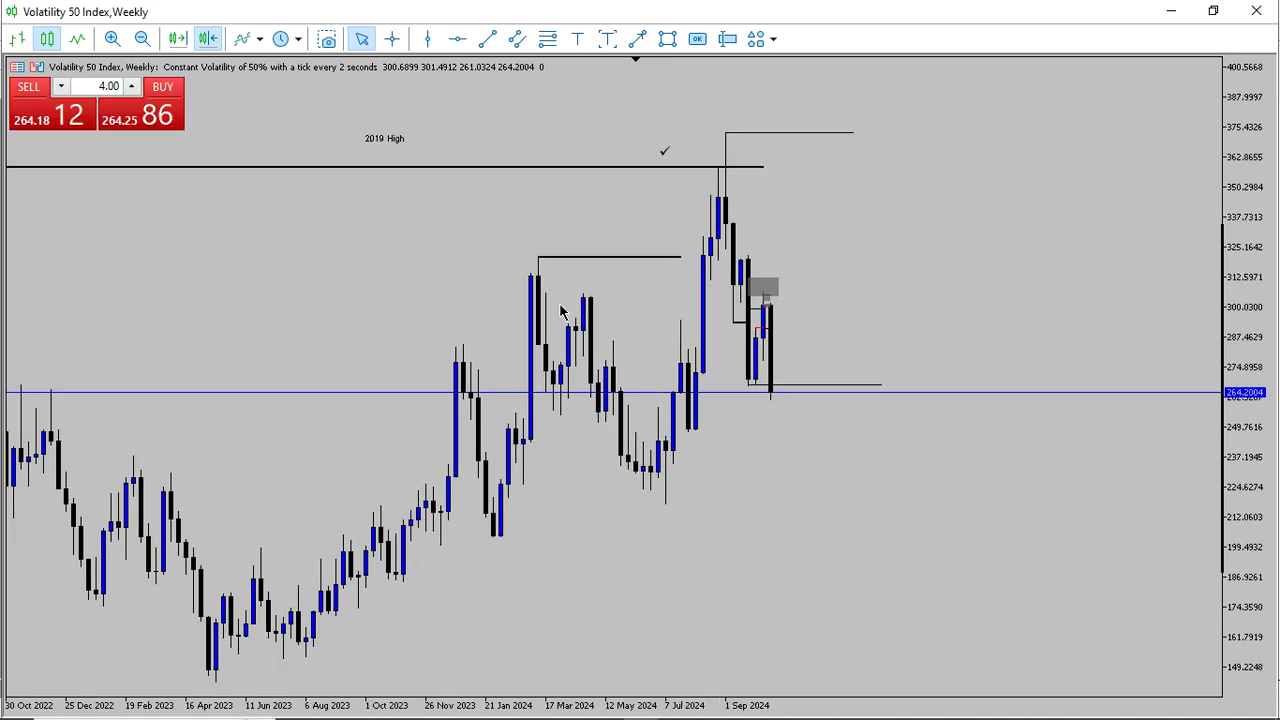
pyautogui.moveTo(651, 486); pyautogui.dragTo(763, 449)
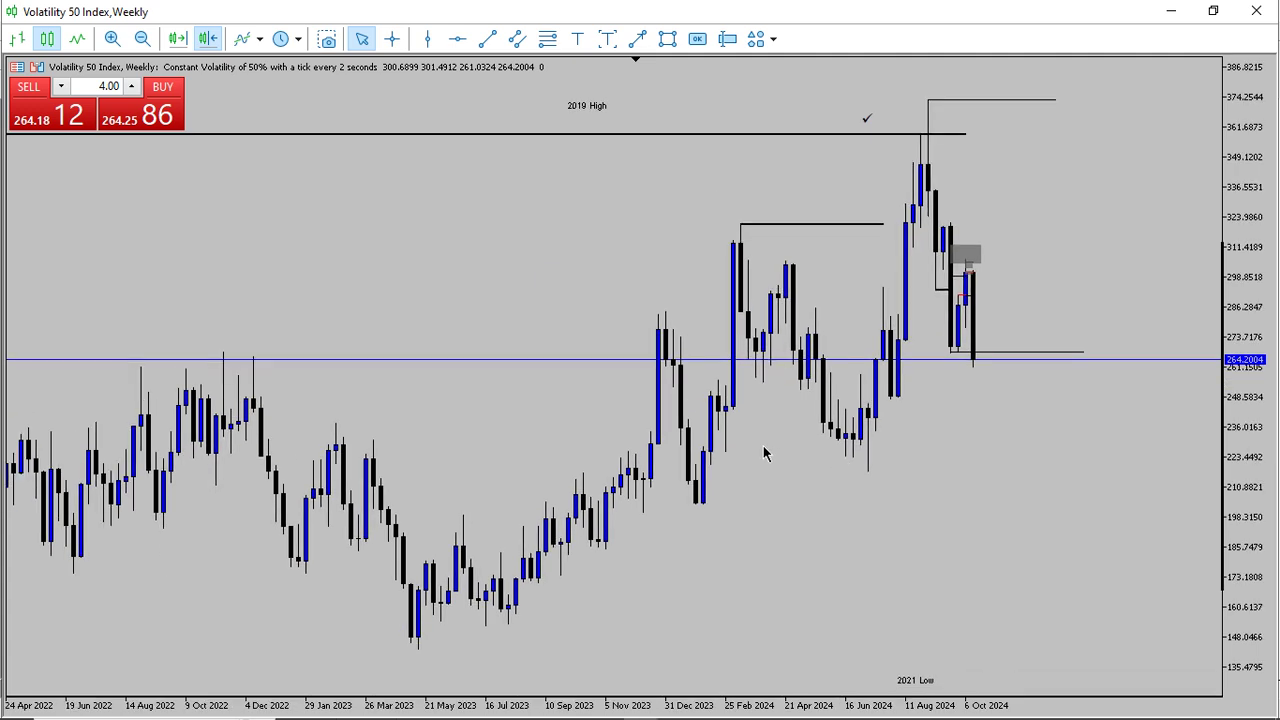
# Step: Examine the whole weekly range between the 2019 High and the 2021 Low, including the latest 2024 structure
pyautogui.click(138, 41)
pyautogui.moveTo(725, 268); pyautogui.dragTo(1050, 253)
pyautogui.moveTo(1219, 245); pyautogui.dragTo(1231, 335)
pyautogui.moveTo(1262, 340); pyautogui.dragTo(1267, 438)
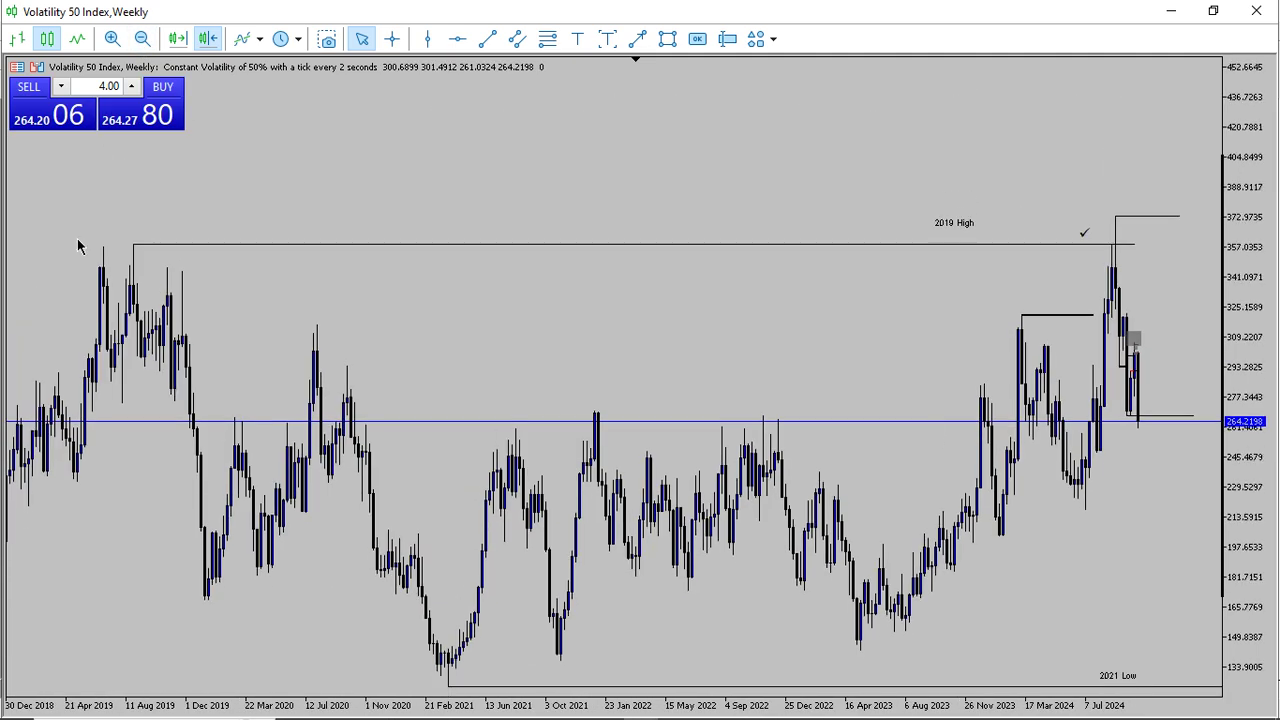
pyautogui.scroll(2, 540, 558)
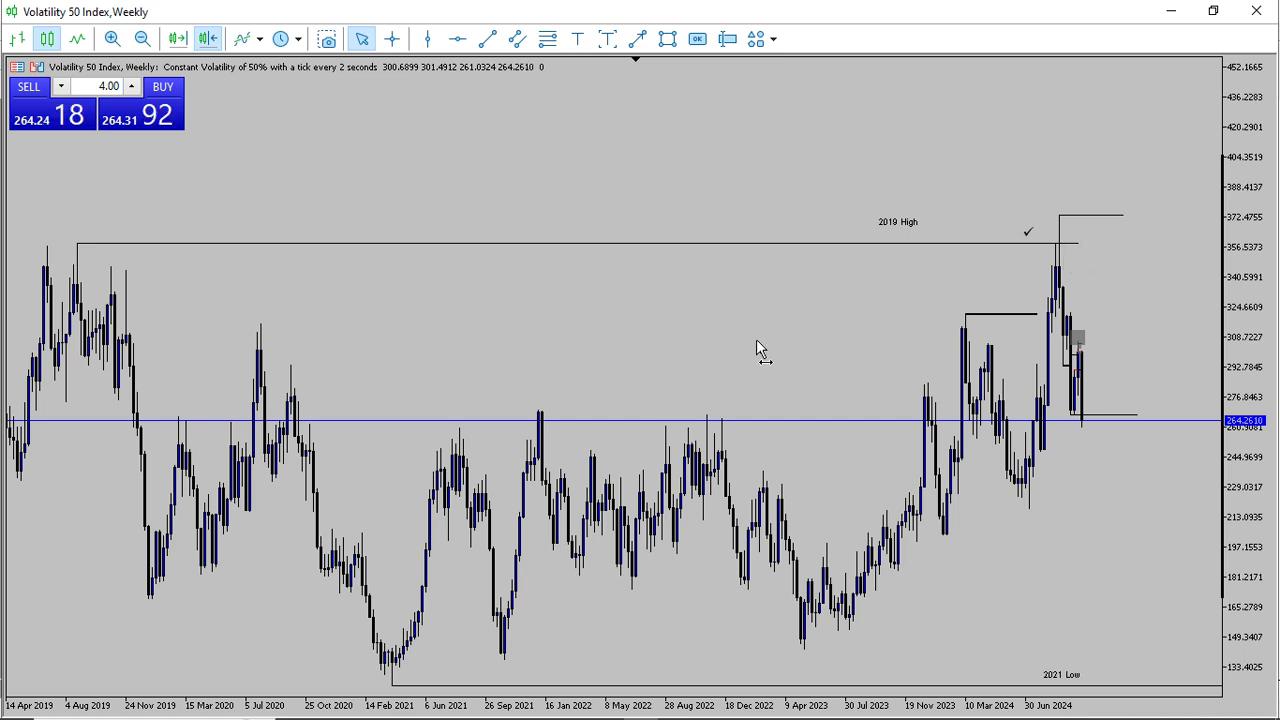
pyautogui.scroll(8, 757, 343)
pyautogui.moveTo(1265, 569); pyautogui.dragTo(1262, 480)
pyautogui.moveTo(1003, 278); pyautogui.dragTo(898, 319)
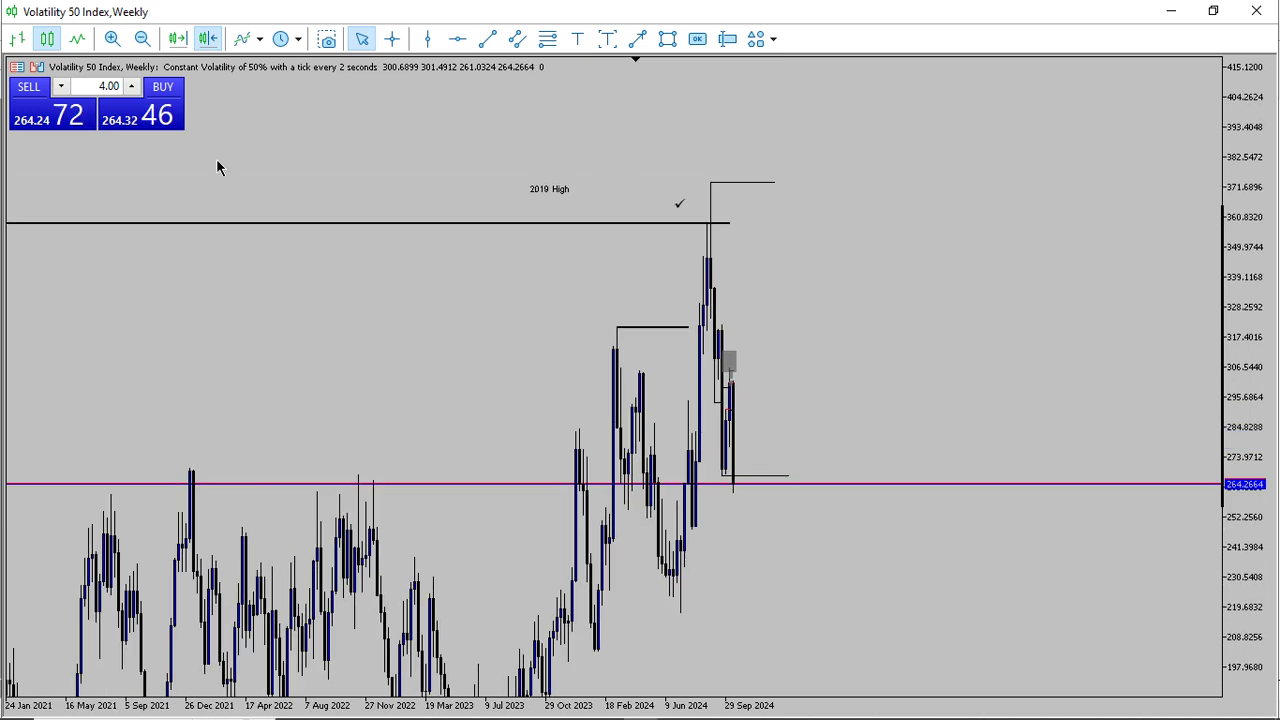
# Step: Draw a demand rectangle on the Weekly chart over the base of the August 2024 rally, spanning about 246 to 276
pyautogui.click(118, 37)
pyautogui.moveTo(405, 257); pyautogui.dragTo(420, 226)
pyautogui.scroll(-4, 420, 226)
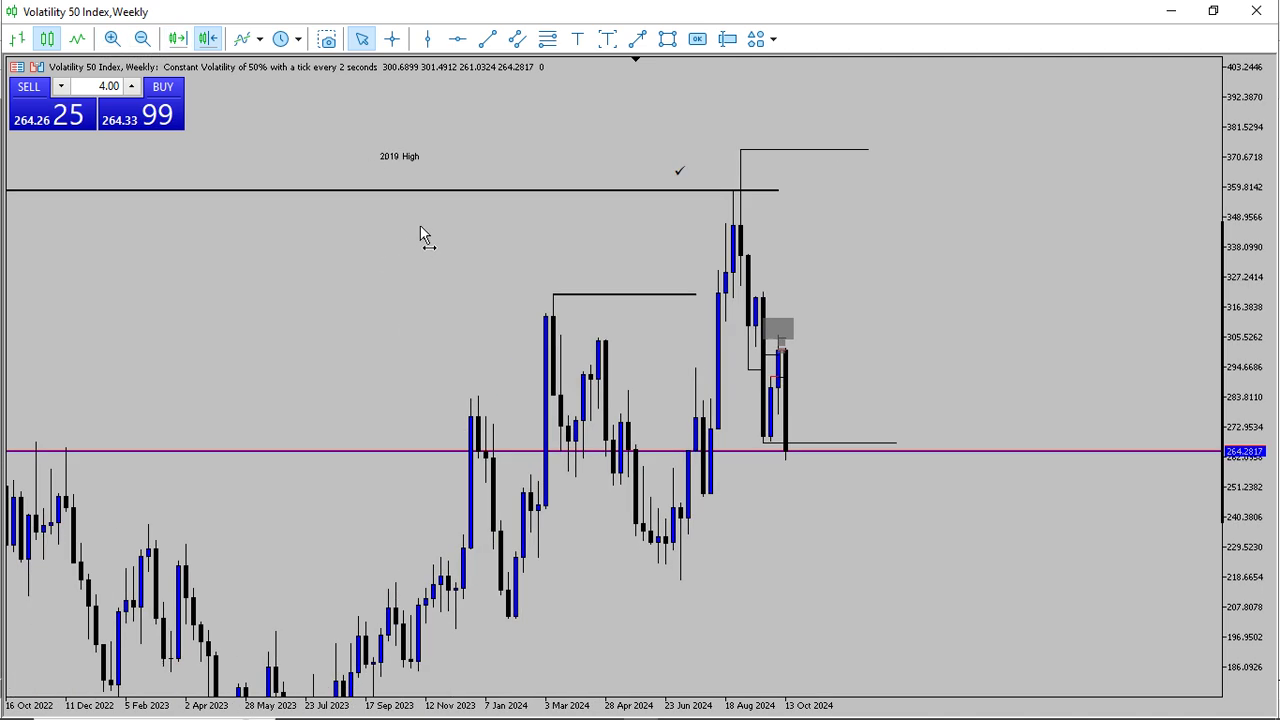
pyautogui.scroll(4, 416, 251)
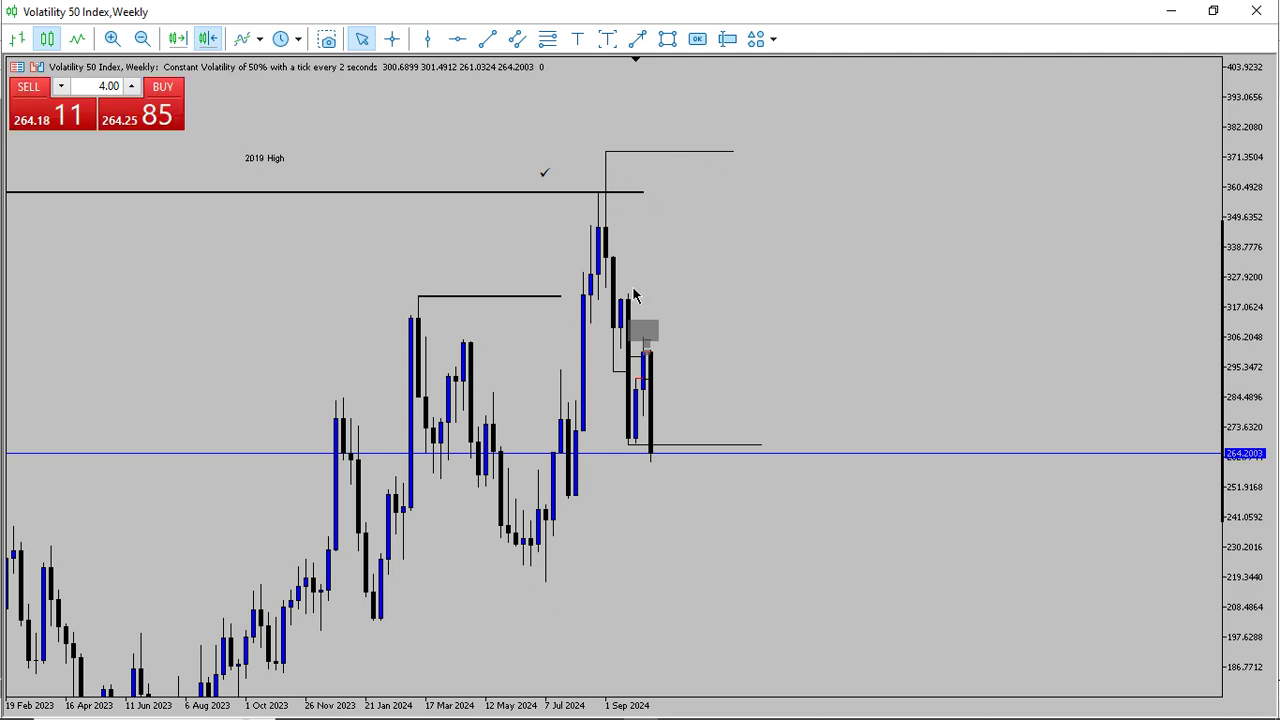
pyautogui.click(667, 38)
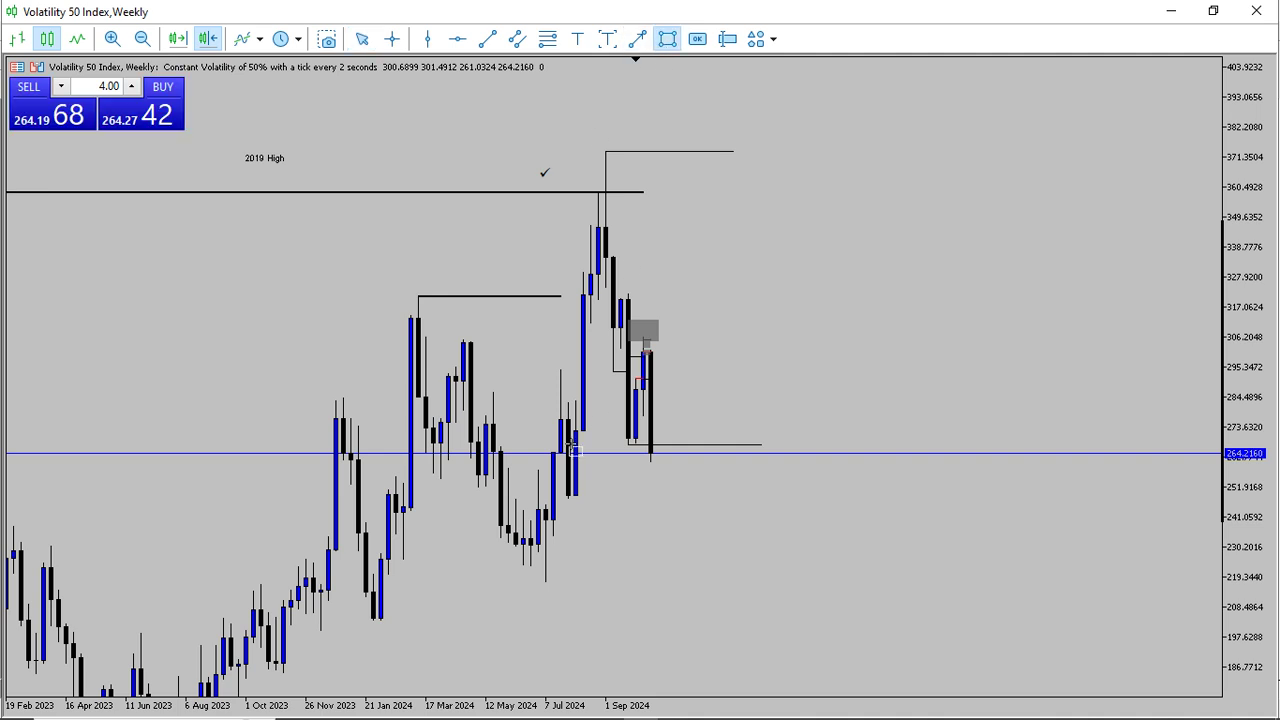
pyautogui.moveTo(568, 421); pyautogui.dragTo(643, 503)
# Step: Set the chart to Daily, jump to the latest candles and examine price between the demand rectangle and the supply zone above
pyautogui.click(285, 39)
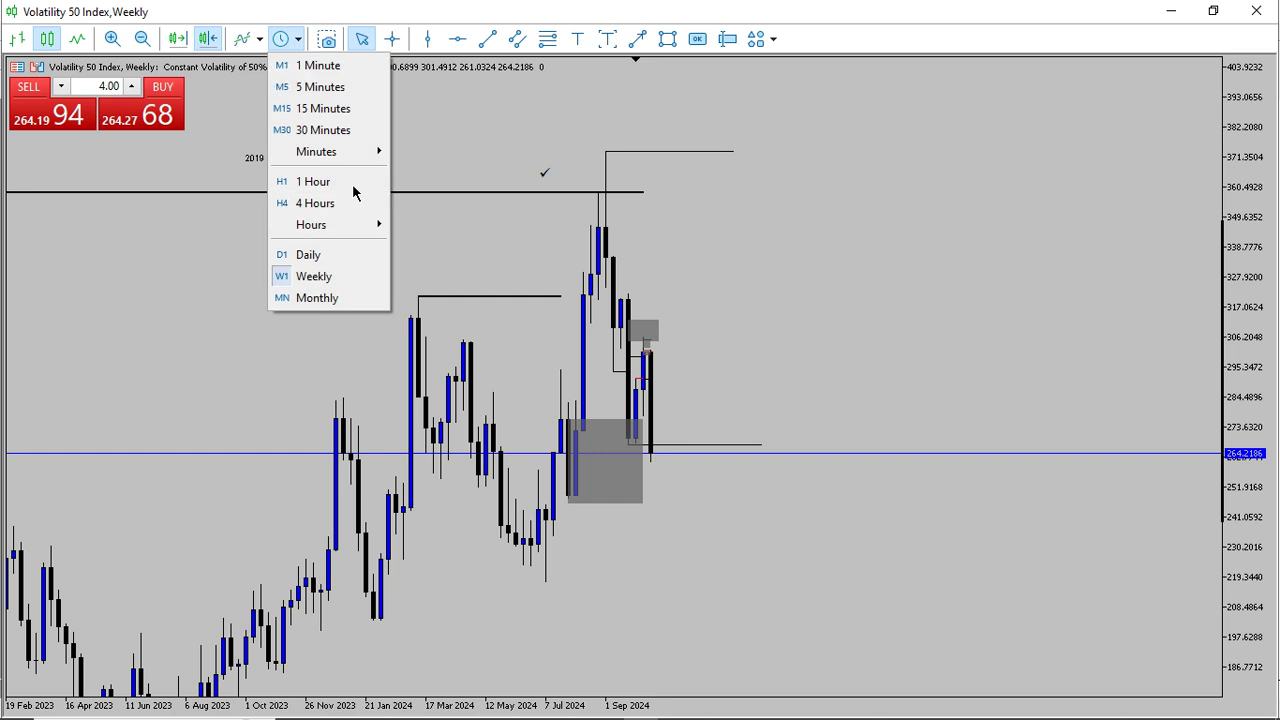
pyautogui.click(358, 255)
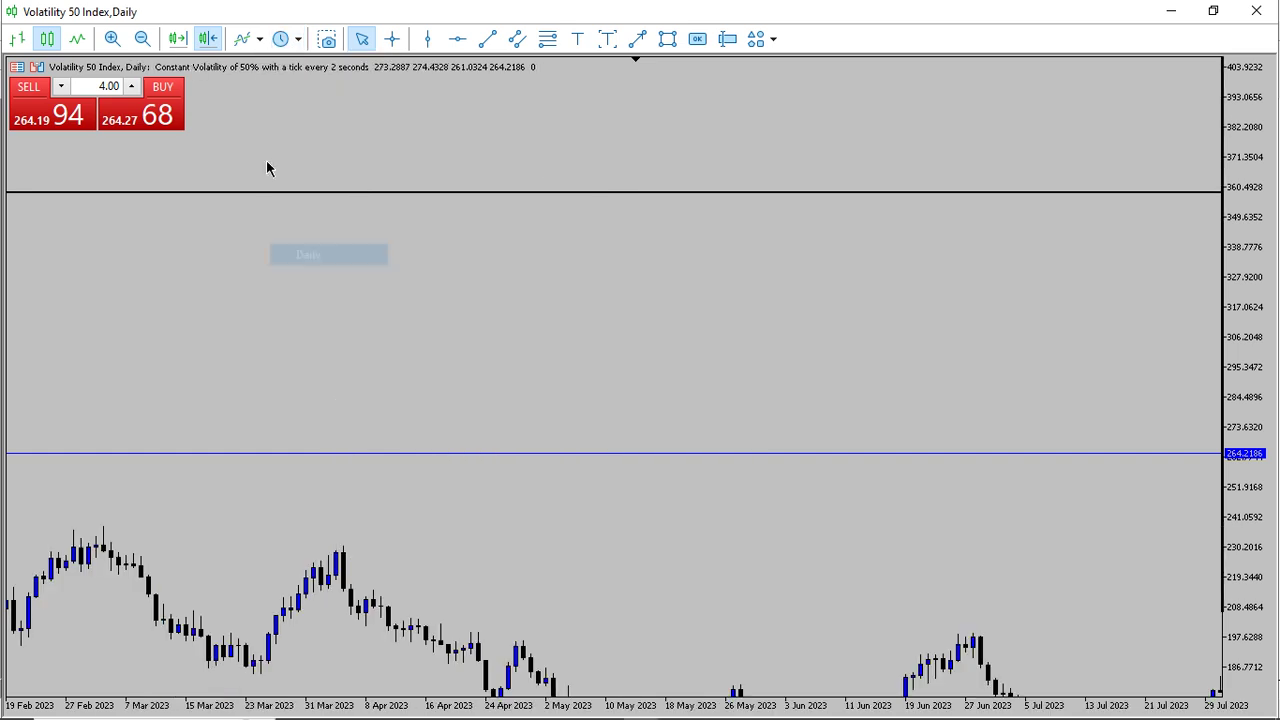
pyautogui.click(210, 39)
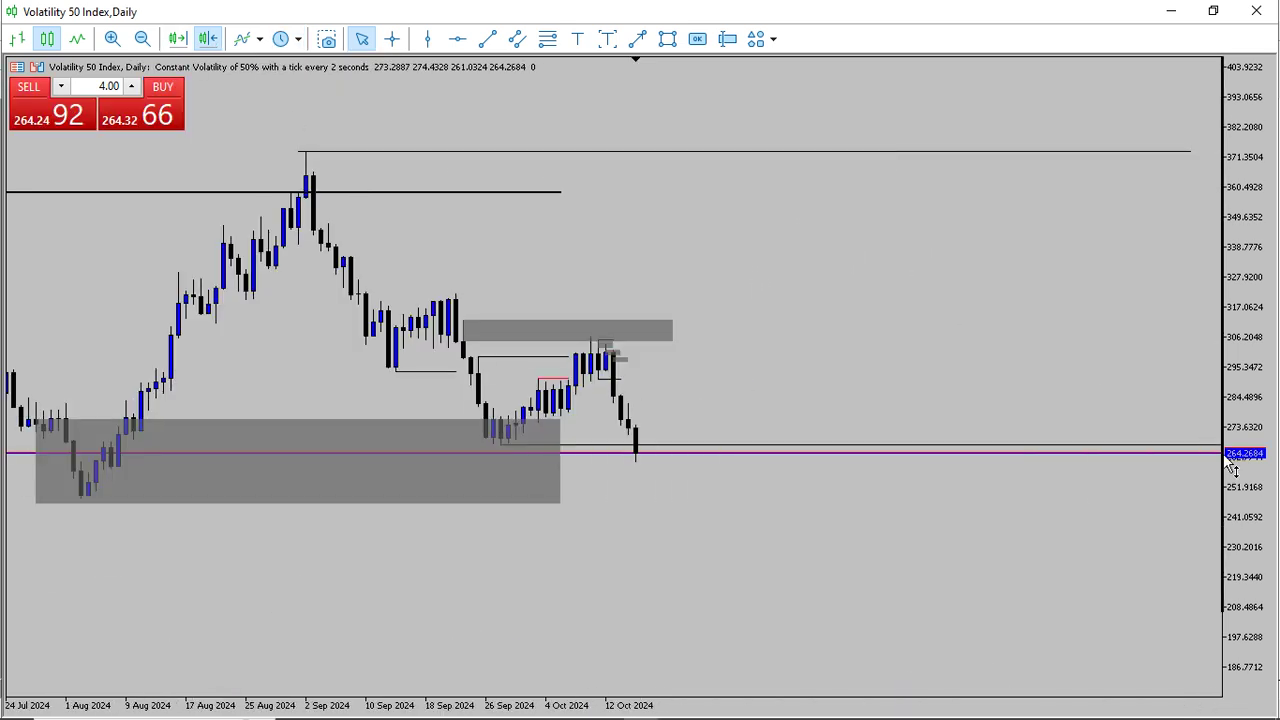
pyautogui.moveTo(1240, 468); pyautogui.dragTo(1240, 300)
pyautogui.moveTo(912, 317); pyautogui.dragTo(1090, 287)
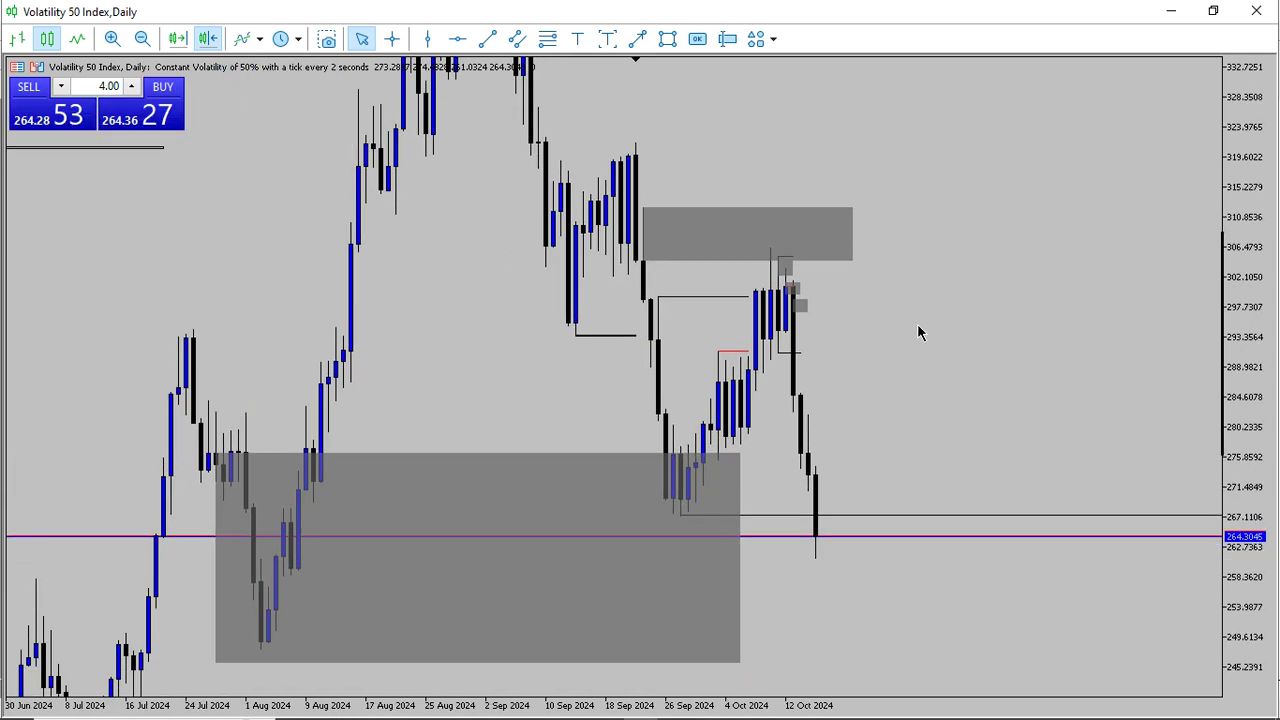
pyautogui.moveTo(571, 246); pyautogui.dragTo(590, 316)
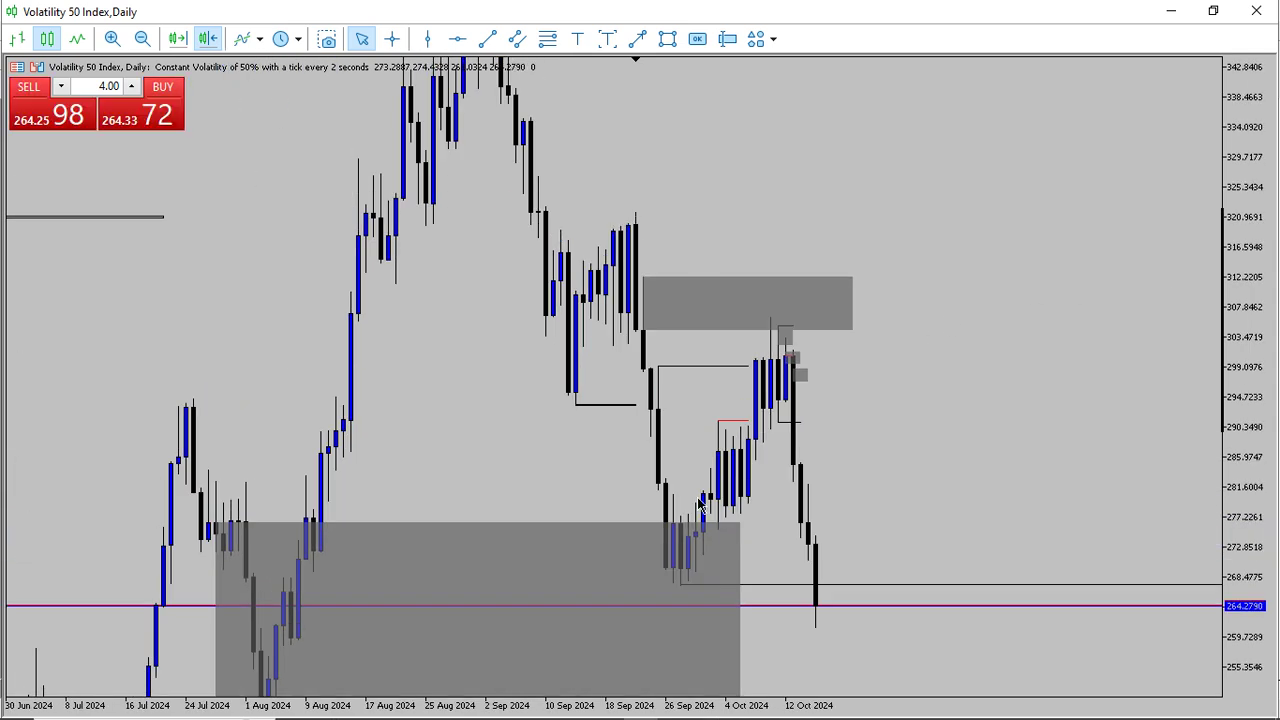
pyautogui.moveTo(697, 480); pyautogui.dragTo(797, 398)
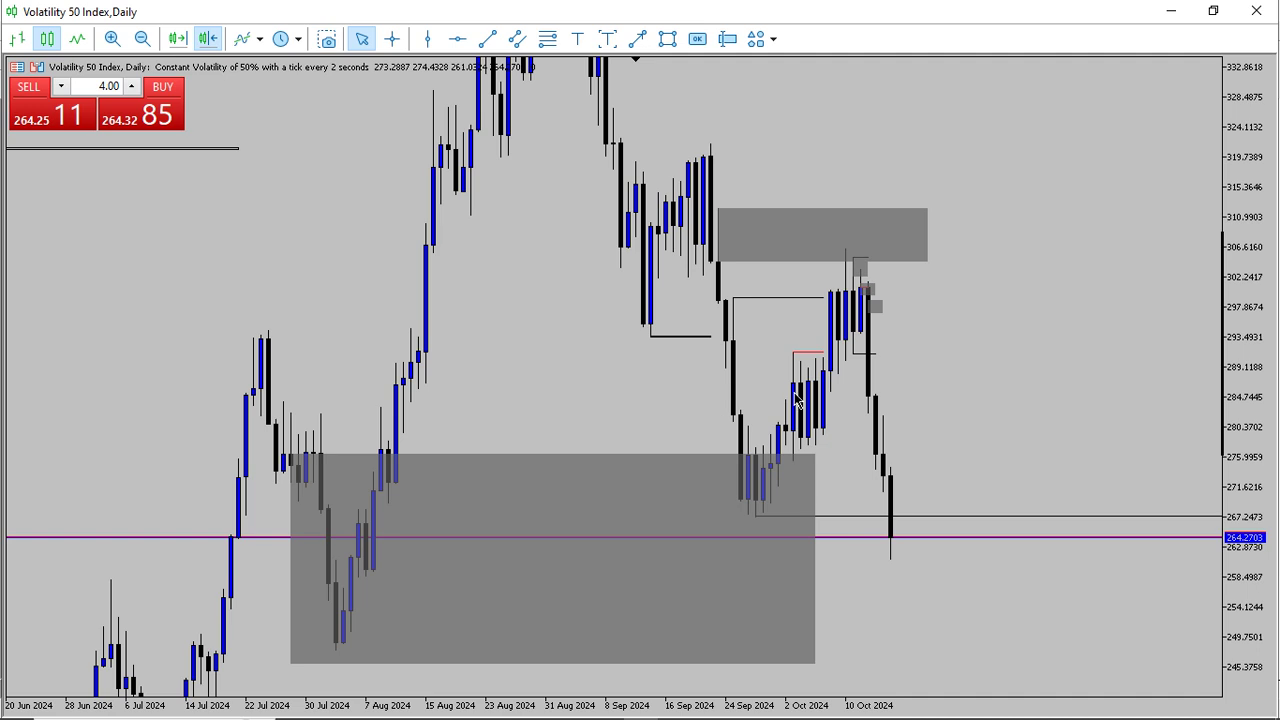
# Step: Set the chart to 6 Hours and examine the moves from the September supply zone into the demand rectangle and back
pyautogui.click(297, 40)
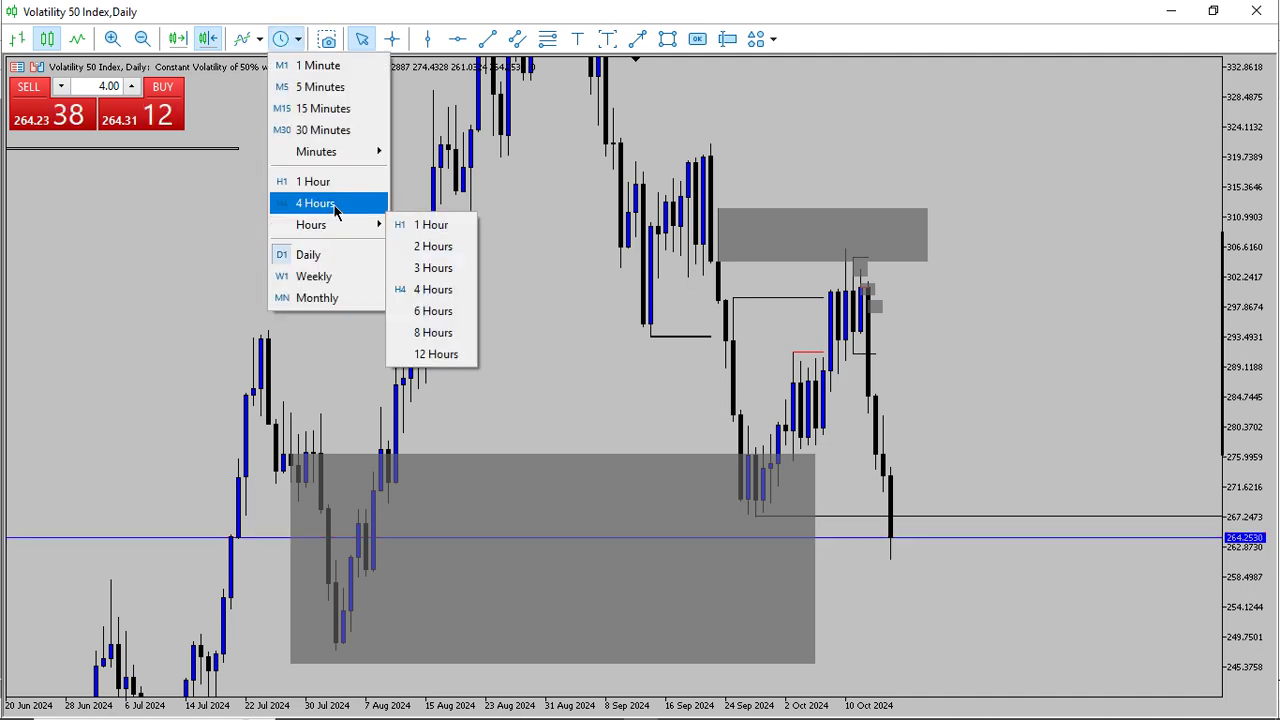
pyautogui.click(433, 311)
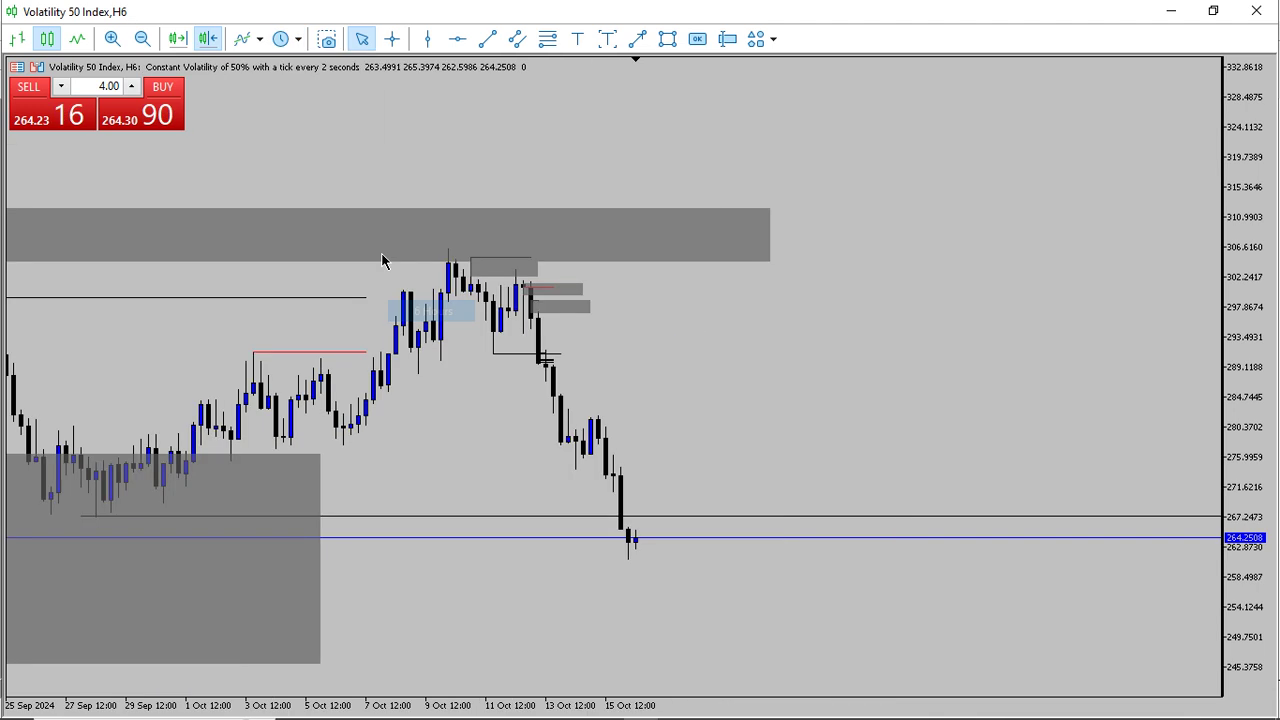
pyautogui.moveTo(329, 206); pyautogui.dragTo(680, 126)
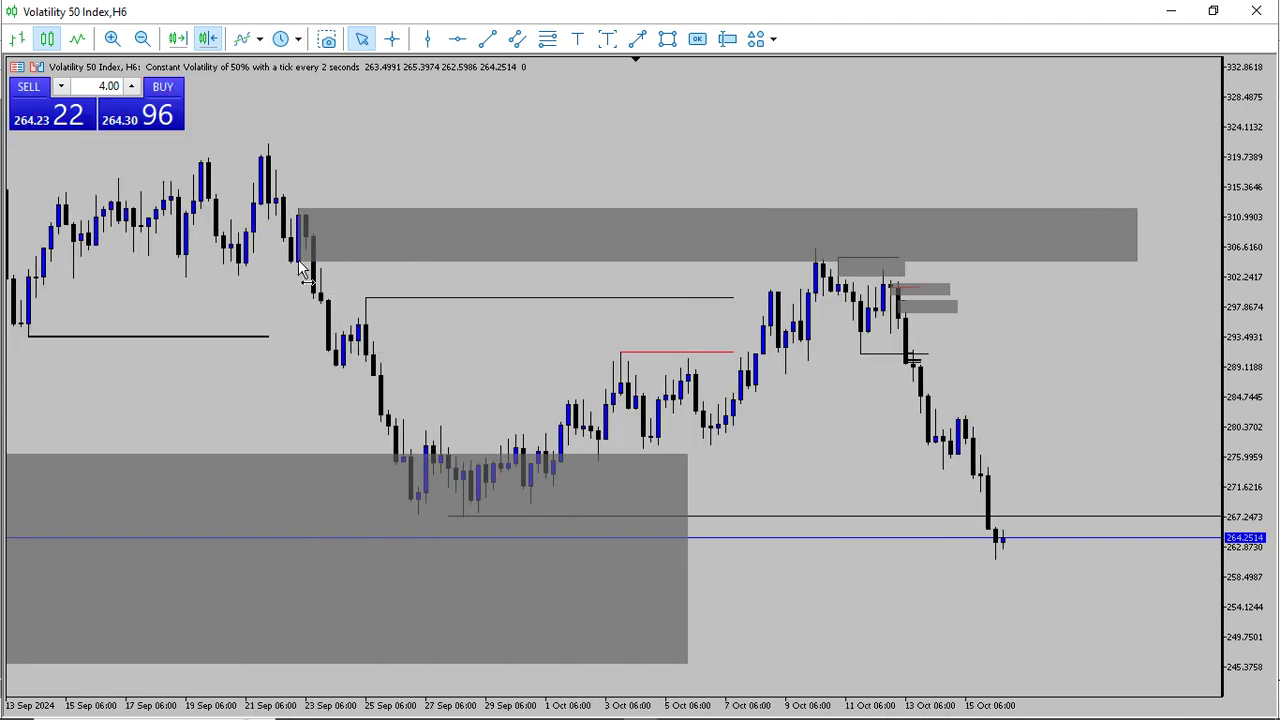
pyautogui.moveTo(282, 304); pyautogui.dragTo(534, 290)
pyautogui.moveTo(308, 278); pyautogui.dragTo(387, 314)
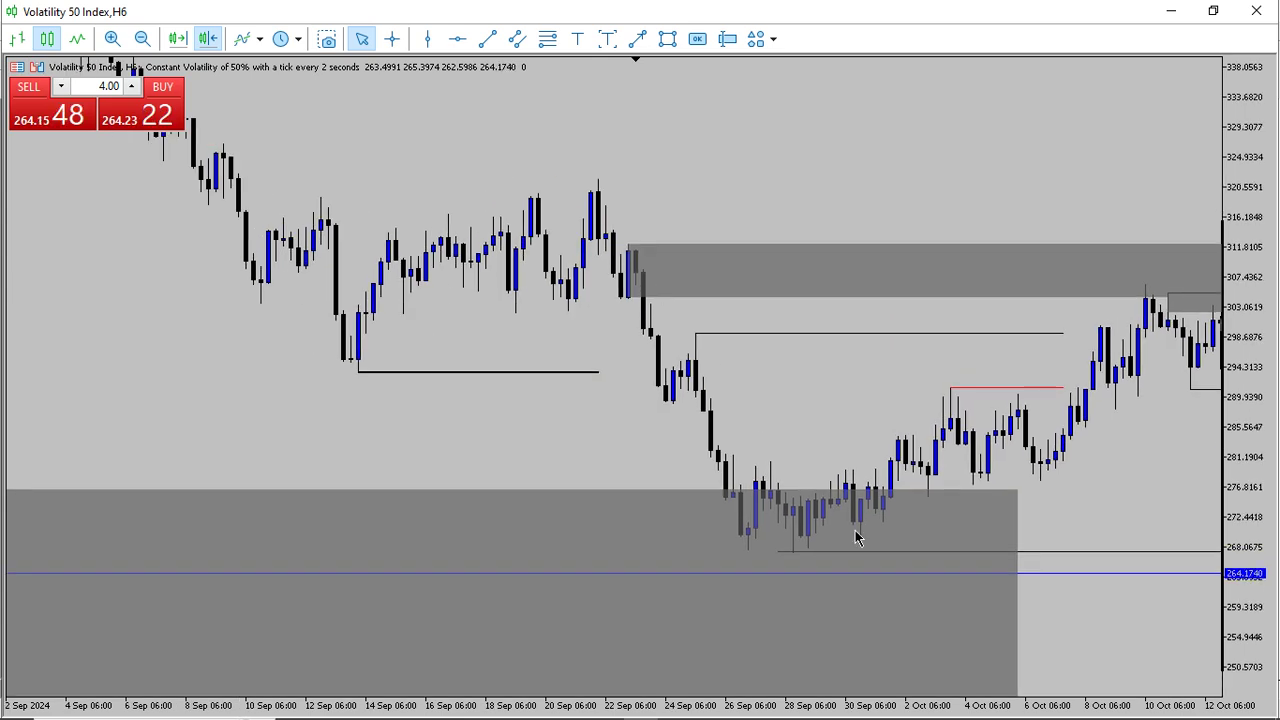
pyautogui.moveTo(964, 516); pyautogui.dragTo(882, 519)
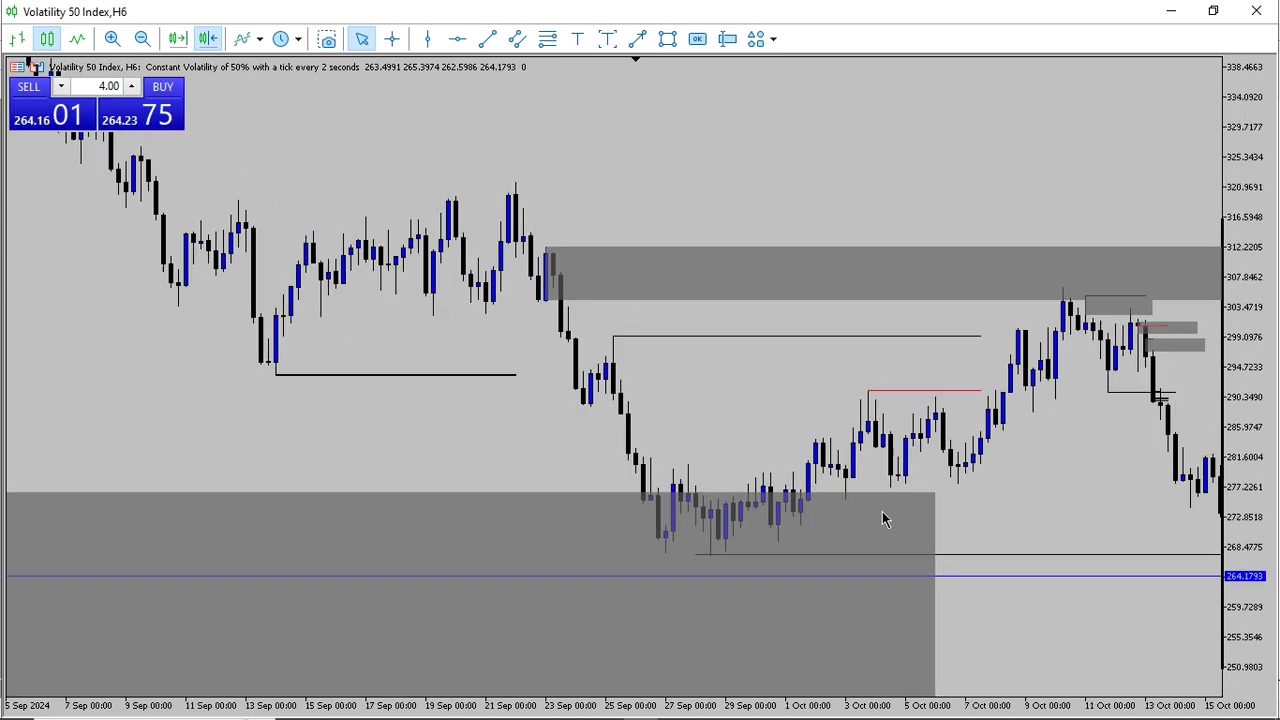
pyautogui.scroll(-4, 1080, 322)
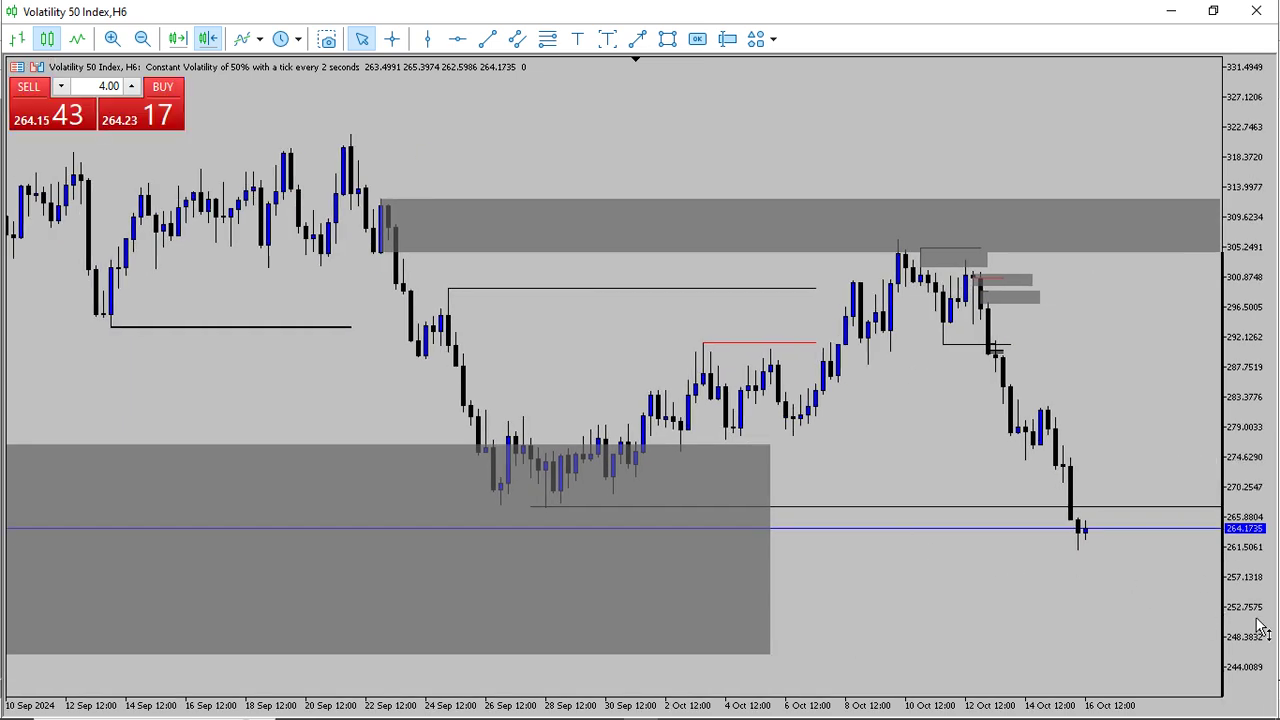
pyautogui.moveTo(1258, 626); pyautogui.dragTo(1140, 437)
pyautogui.moveTo(802, 308); pyautogui.dragTo(704, 373)
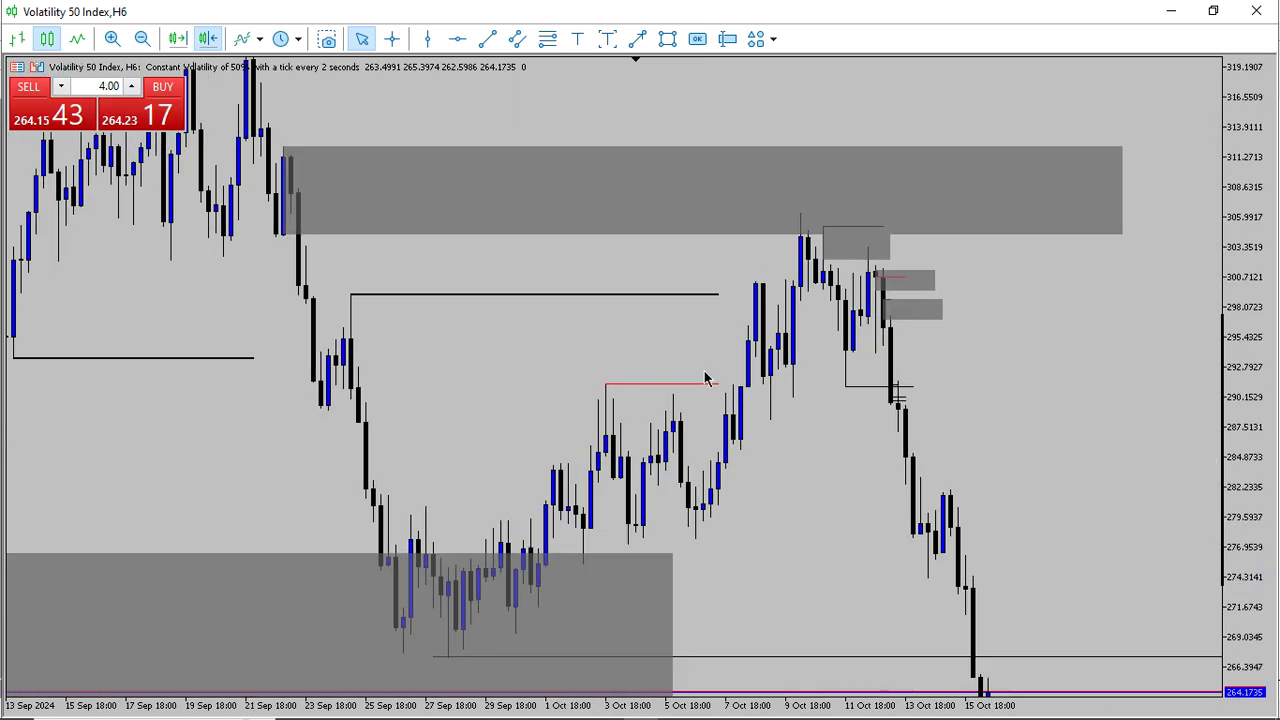
# Step: Check the 15-minute and 30-minute timeframes, examining the 12–13 October supply zones and the break beneath them
pyautogui.click(298, 39)
pyautogui.click(312, 110)
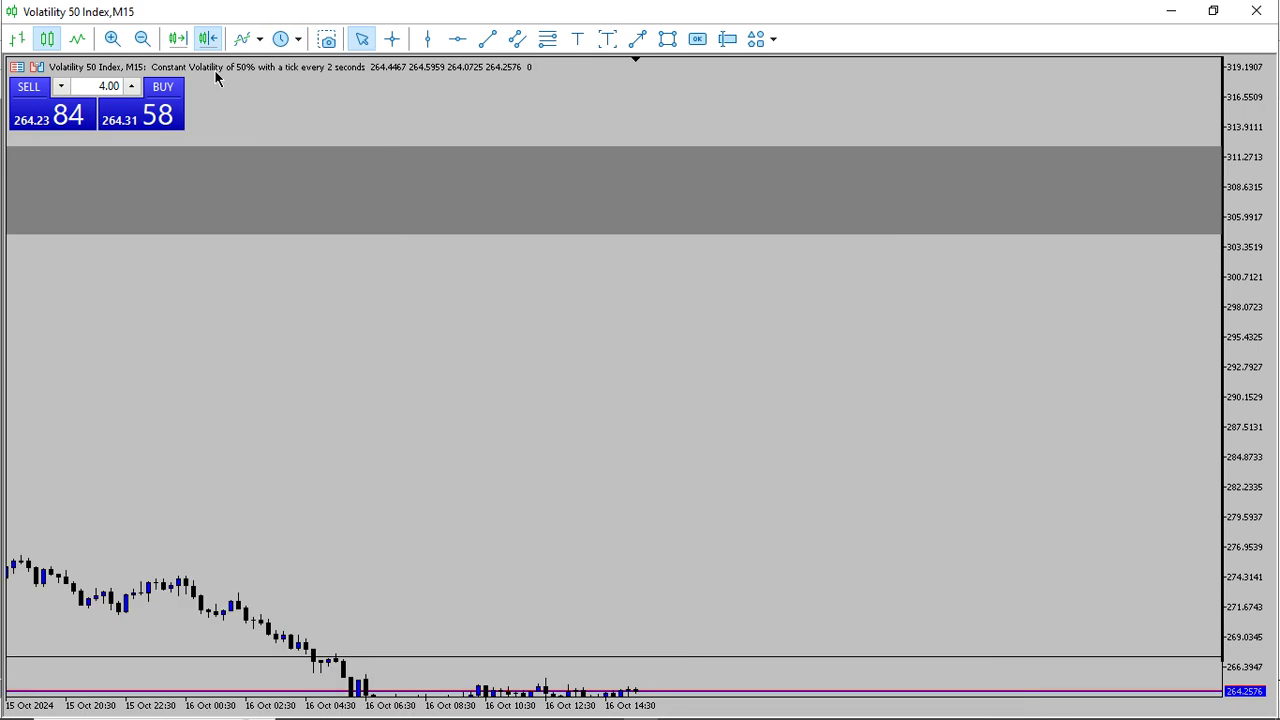
pyautogui.scroll(15, 516, 334)
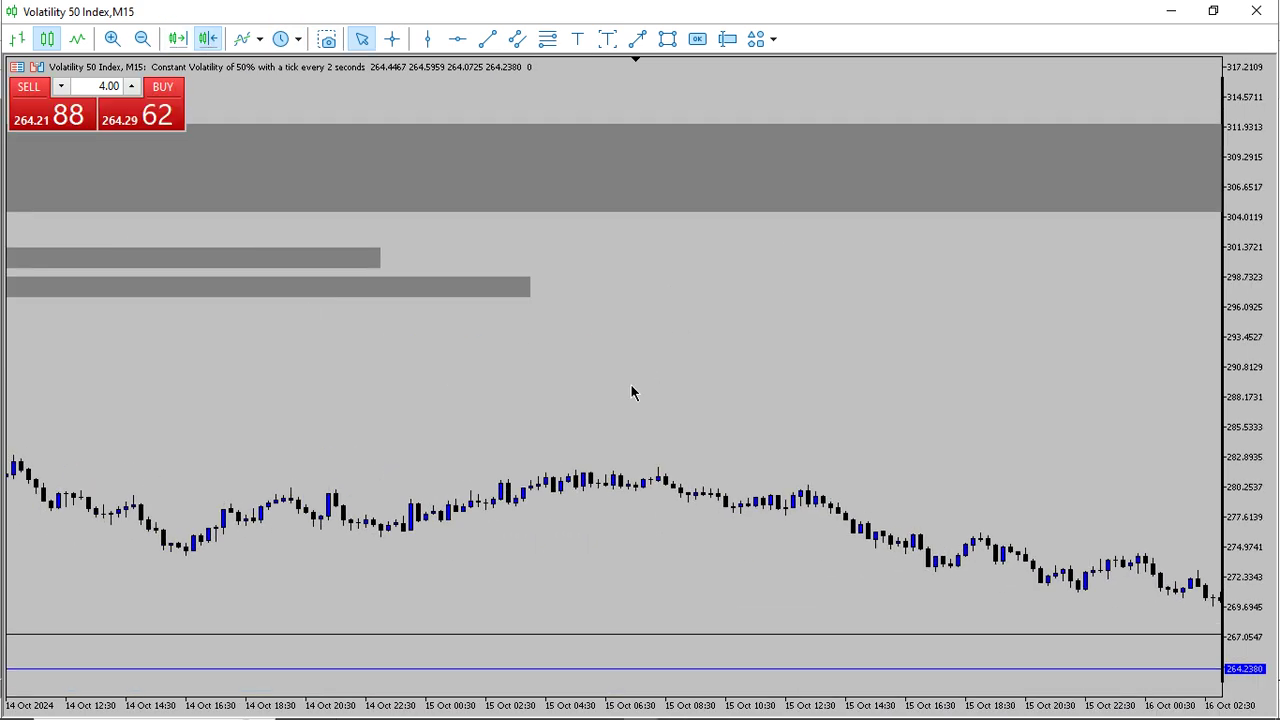
pyautogui.click(284, 39)
pyautogui.click(330, 130)
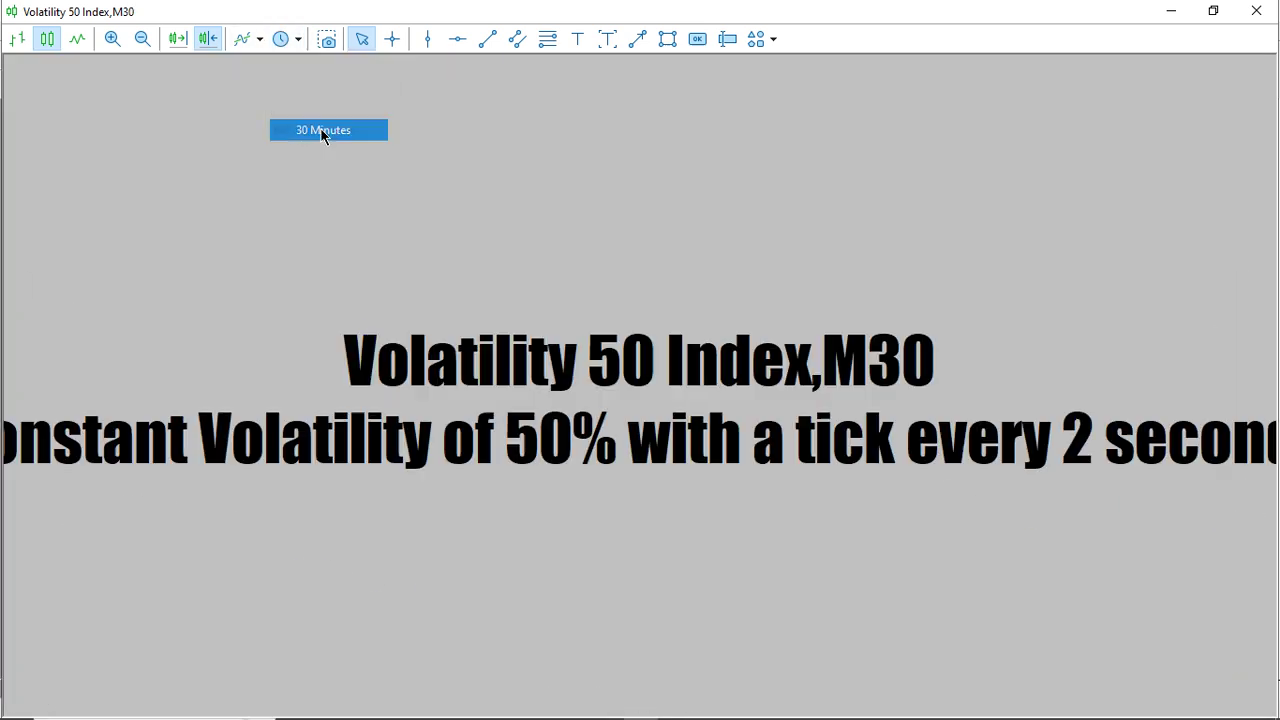
pyautogui.scroll(5, 408, 371)
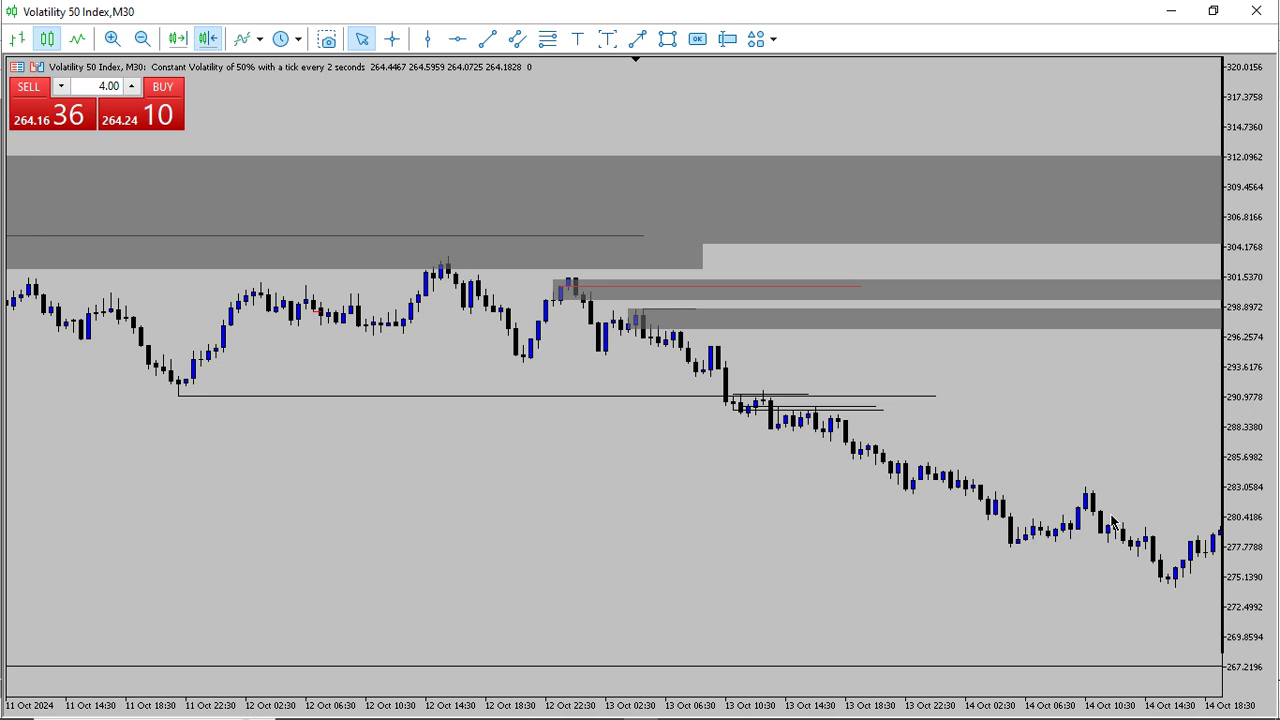
pyautogui.moveTo(1242, 585); pyautogui.dragTo(395, 110)
# Step: Set the chart to 1 Hour and examine the stacked October supply zones and the decline to the latest candles
pyautogui.click(283, 39)
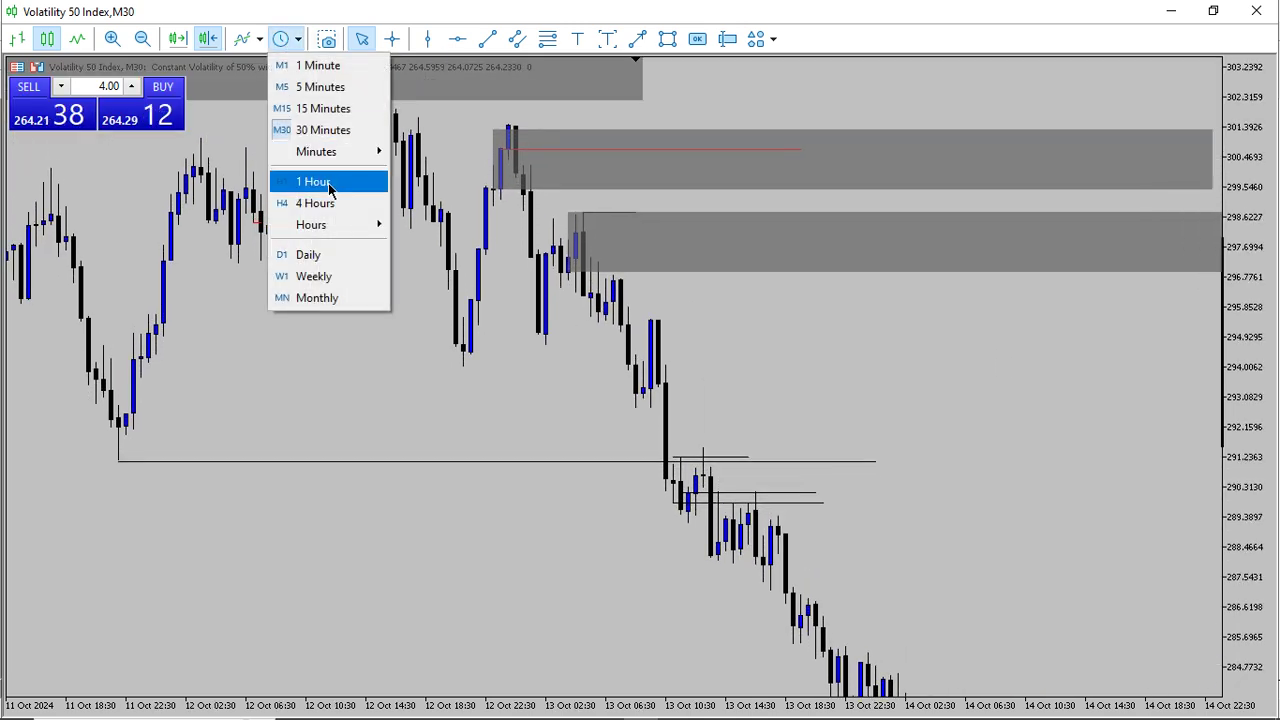
pyautogui.click(329, 181)
pyautogui.moveTo(241, 270); pyautogui.dragTo(611, 354)
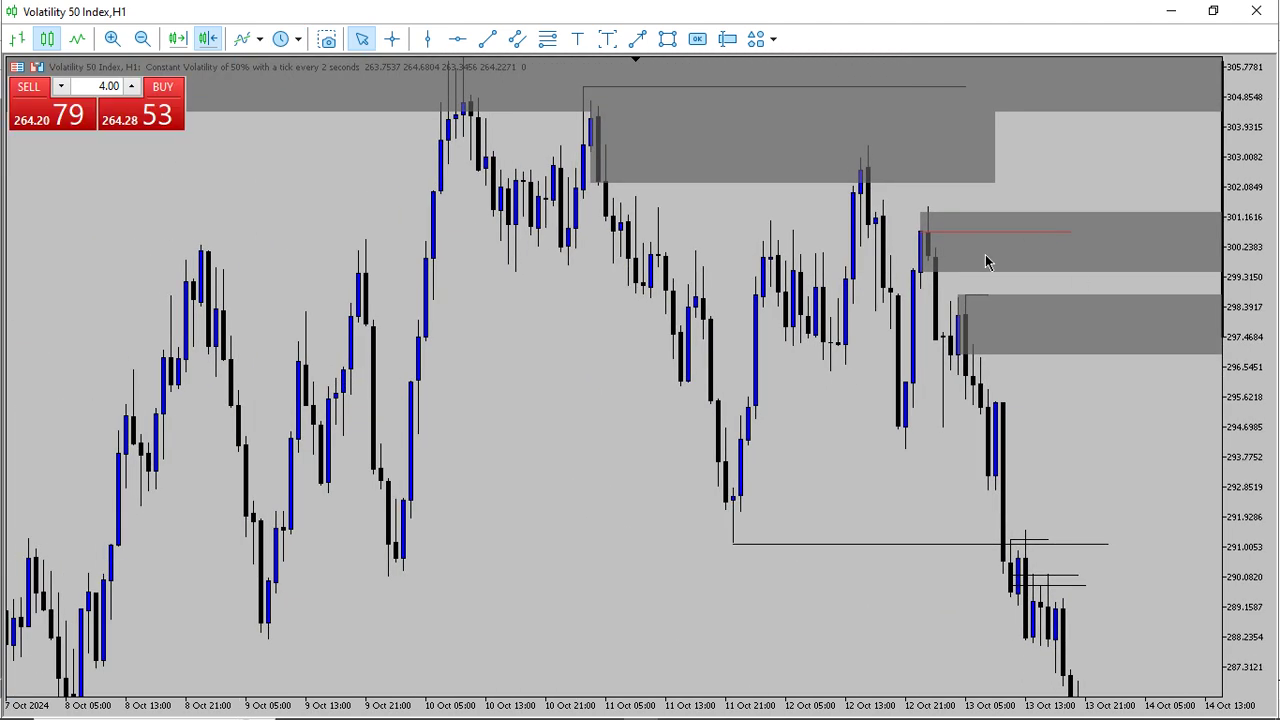
pyautogui.moveTo(1238, 271); pyautogui.dragTo(1236, 345)
pyautogui.moveTo(508, 208); pyautogui.dragTo(448, 205)
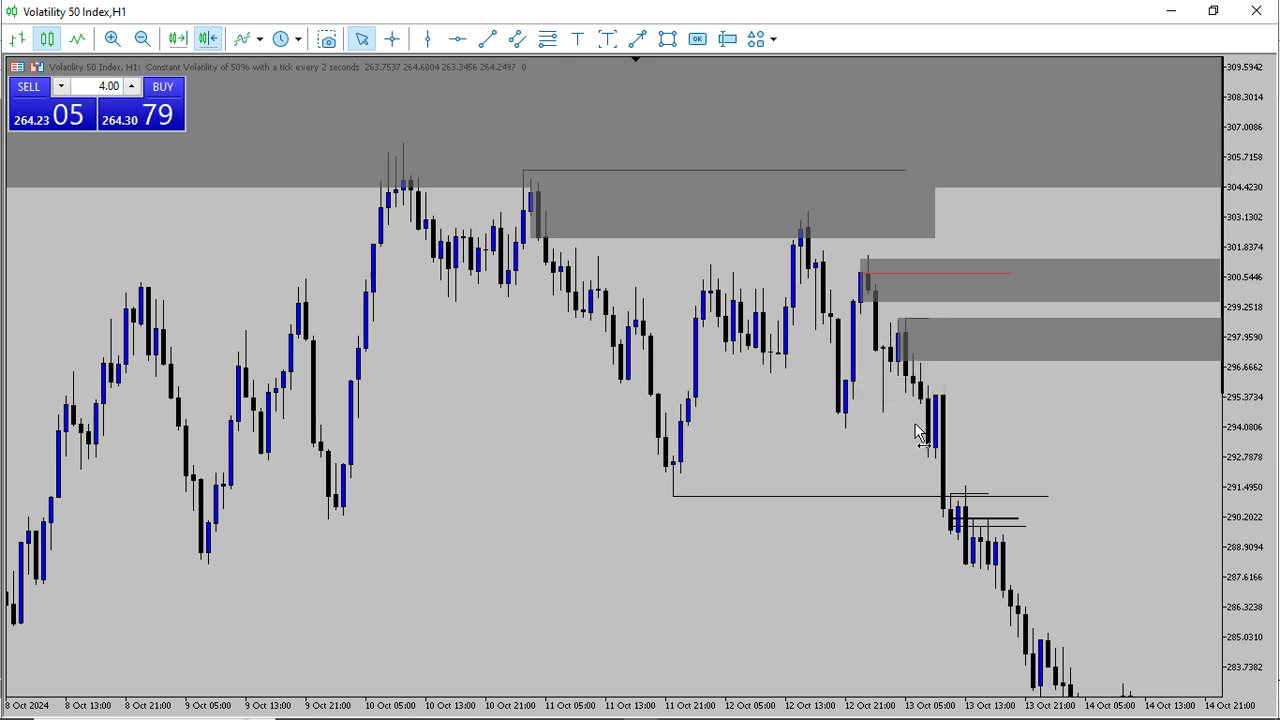
pyautogui.scroll(-3, 888, 390)
pyautogui.scroll(-5, 888, 390)
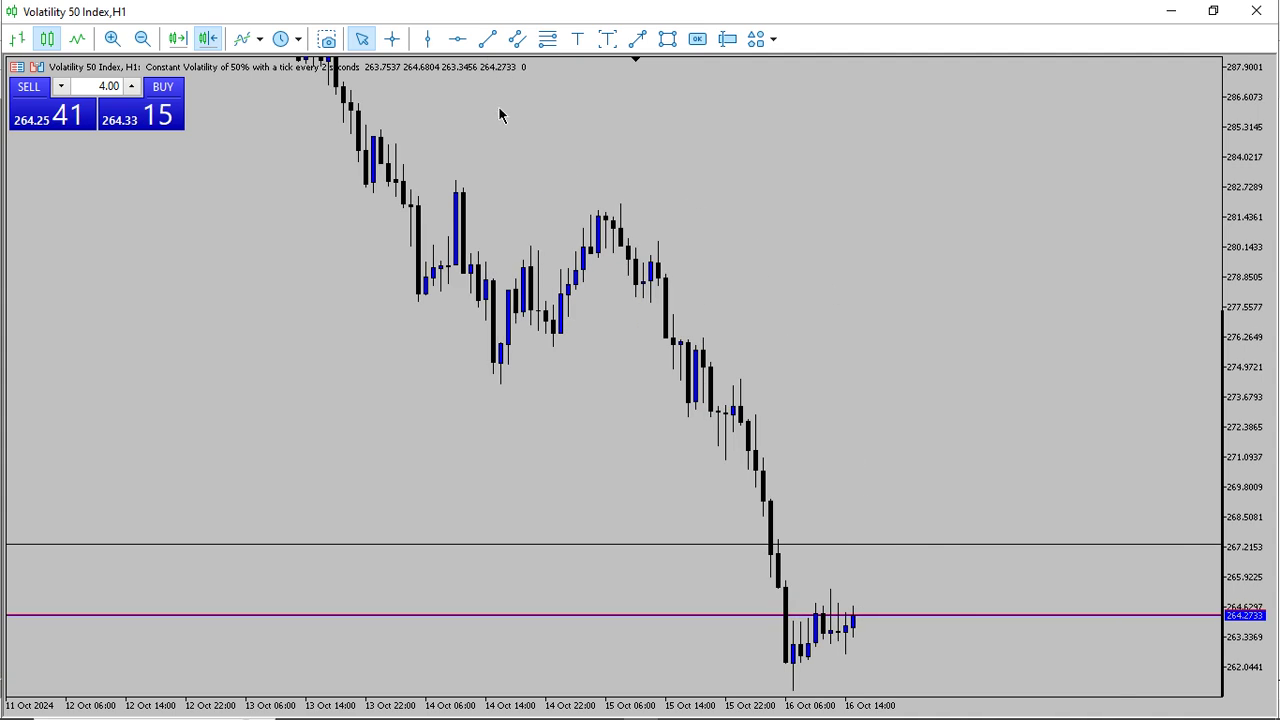
# Step: Set the chart to 4 Hours and extend the lower edge of the 11 October supply rectangle down to about 301
pyautogui.click(297, 38)
pyautogui.click(323, 203)
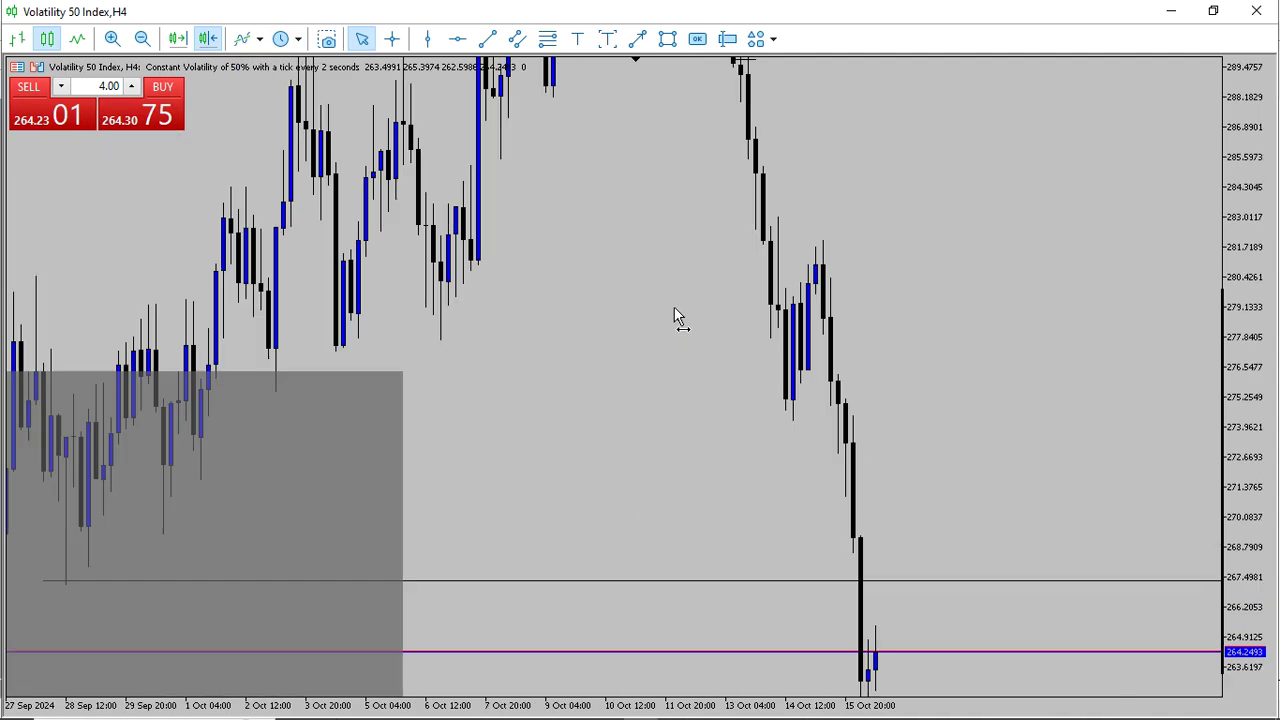
pyautogui.moveTo(675, 309); pyautogui.dragTo(837, 325)
pyautogui.moveTo(1247, 228); pyautogui.dragTo(1180, 520)
pyautogui.moveTo(1047, 408); pyautogui.dragTo(978, 437)
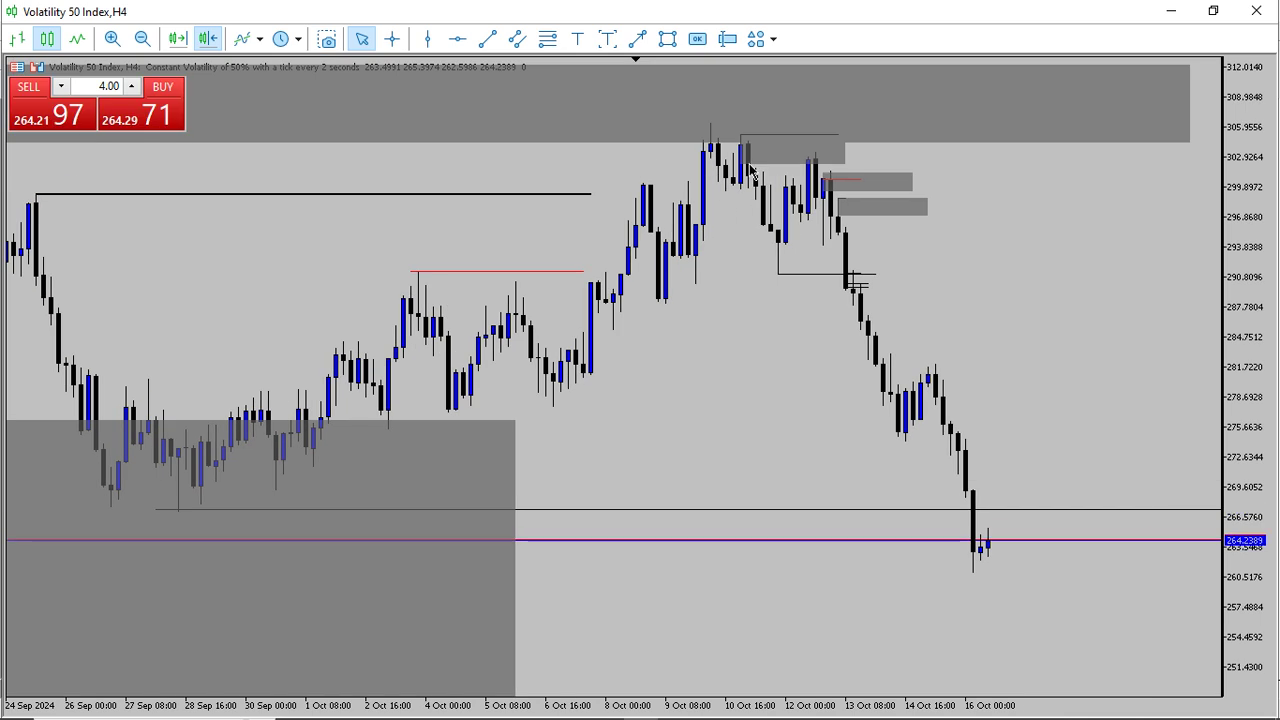
pyautogui.moveTo(752, 170)
pyautogui.mouseDown()
pyautogui.moveTo(740, 192)
pyautogui.moveTo(755, 205)
pyautogui.moveTo(756, 184)
pyautogui.mouseUp()
# Step: Set the chart to Daily and examine the decline from the September supply zone through the large demand rectangle
pyautogui.click(297, 39)
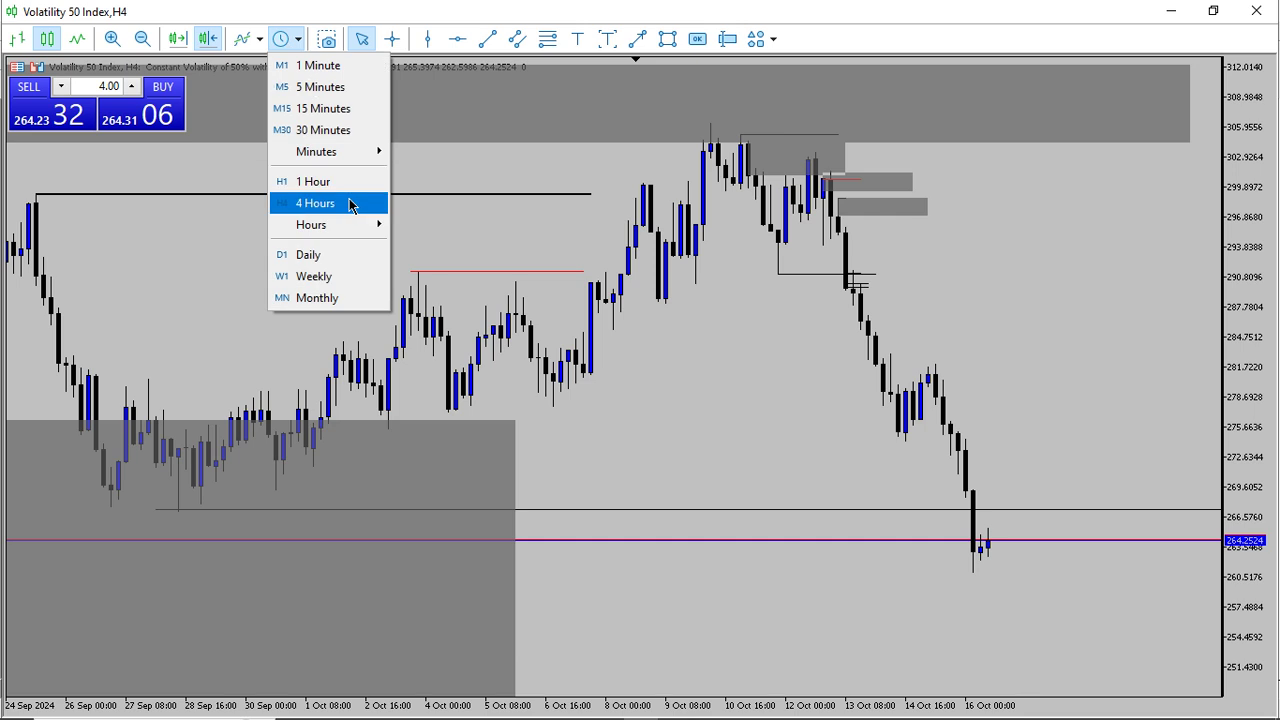
pyautogui.click(334, 255)
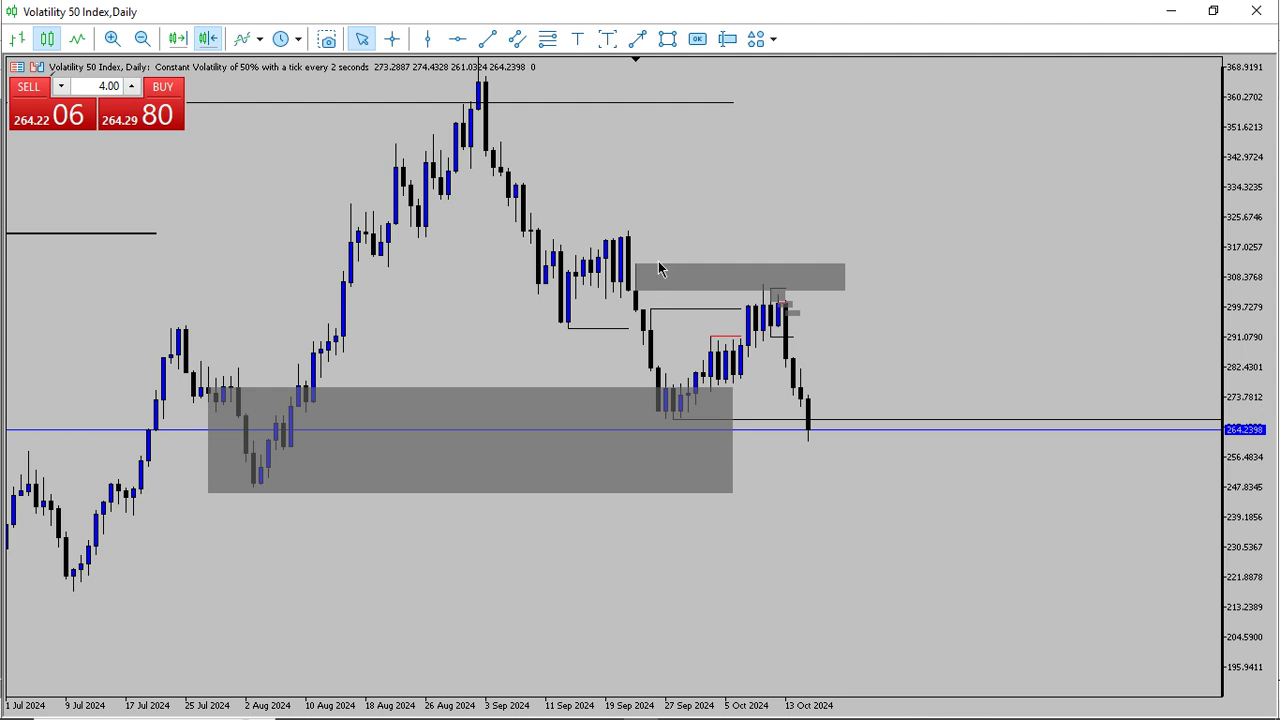
pyautogui.moveTo(673, 218); pyautogui.dragTo(715, 192)
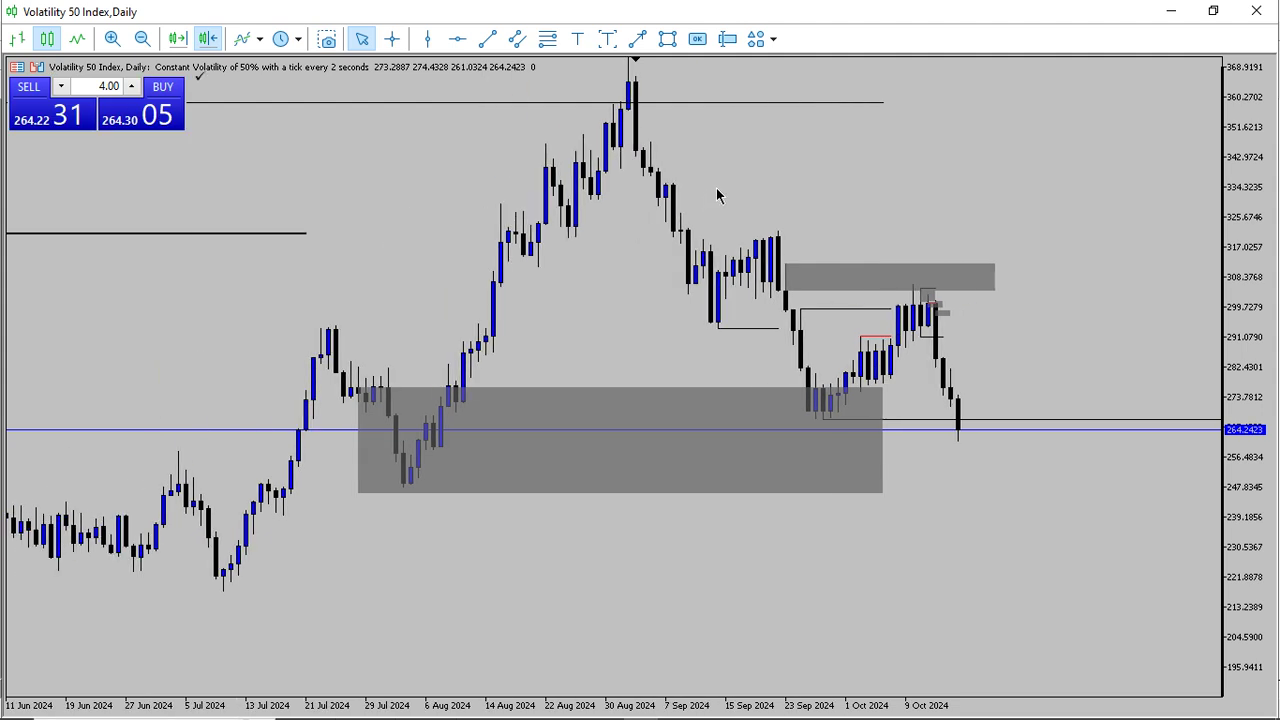
# Step: Set the chart to Weekly and examine price between the 2019 High and 2021 Low levels
pyautogui.click(295, 42)
pyautogui.click(357, 272)
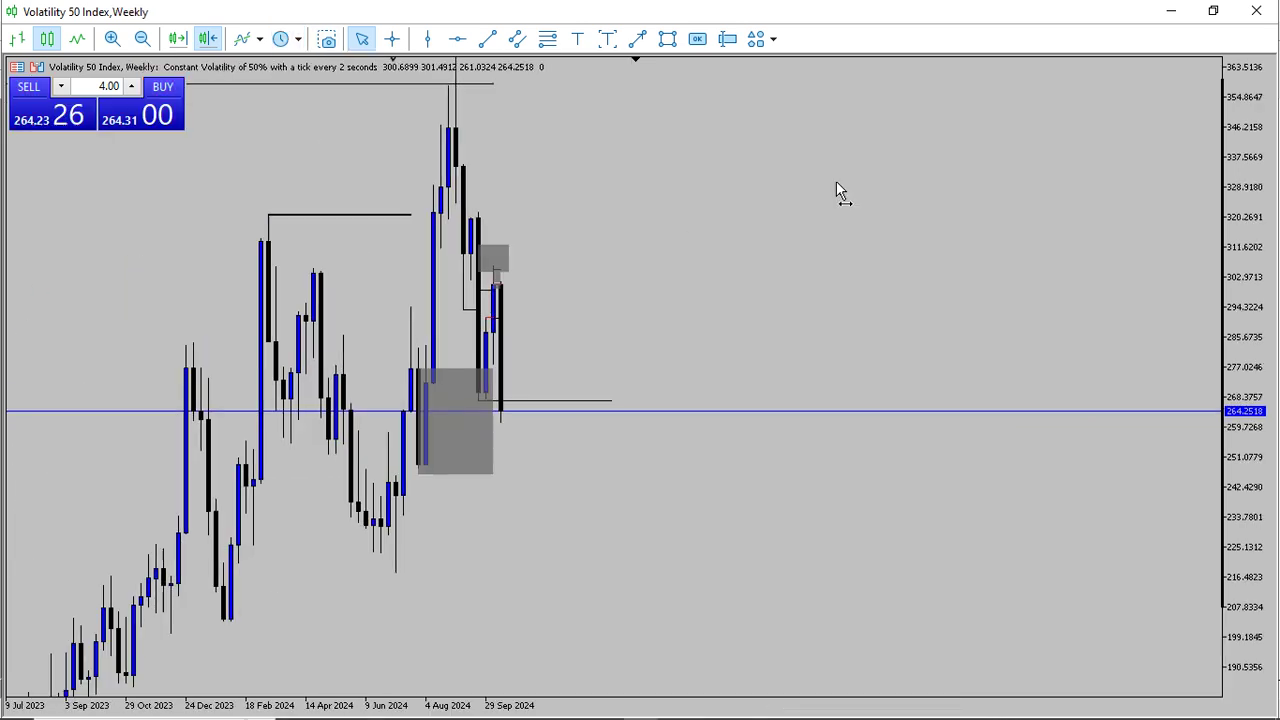
pyautogui.moveTo(836, 182); pyautogui.dragTo(993, 205)
pyautogui.moveTo(1250, 261); pyautogui.dragTo(1195, 366)
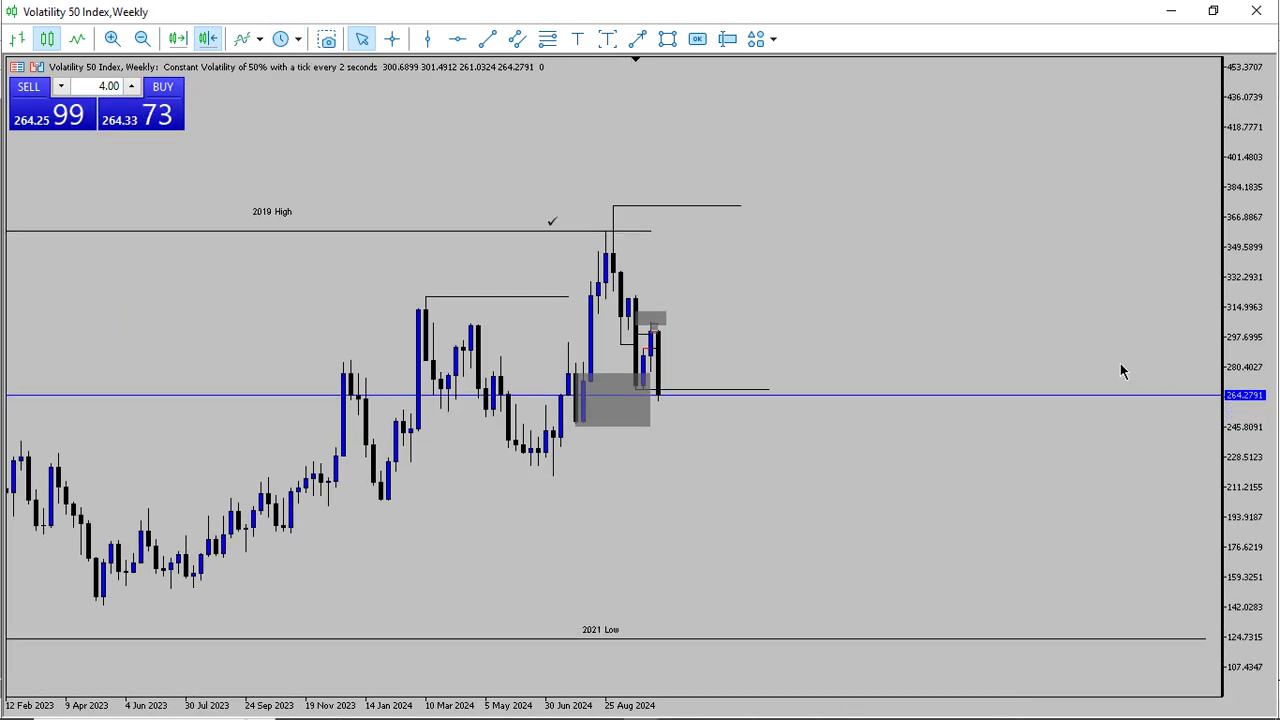
# Step: Restore the full trading window and switch to the Volatility 75 (1s) Index chart
pyautogui.hotkey('alt', 'd')
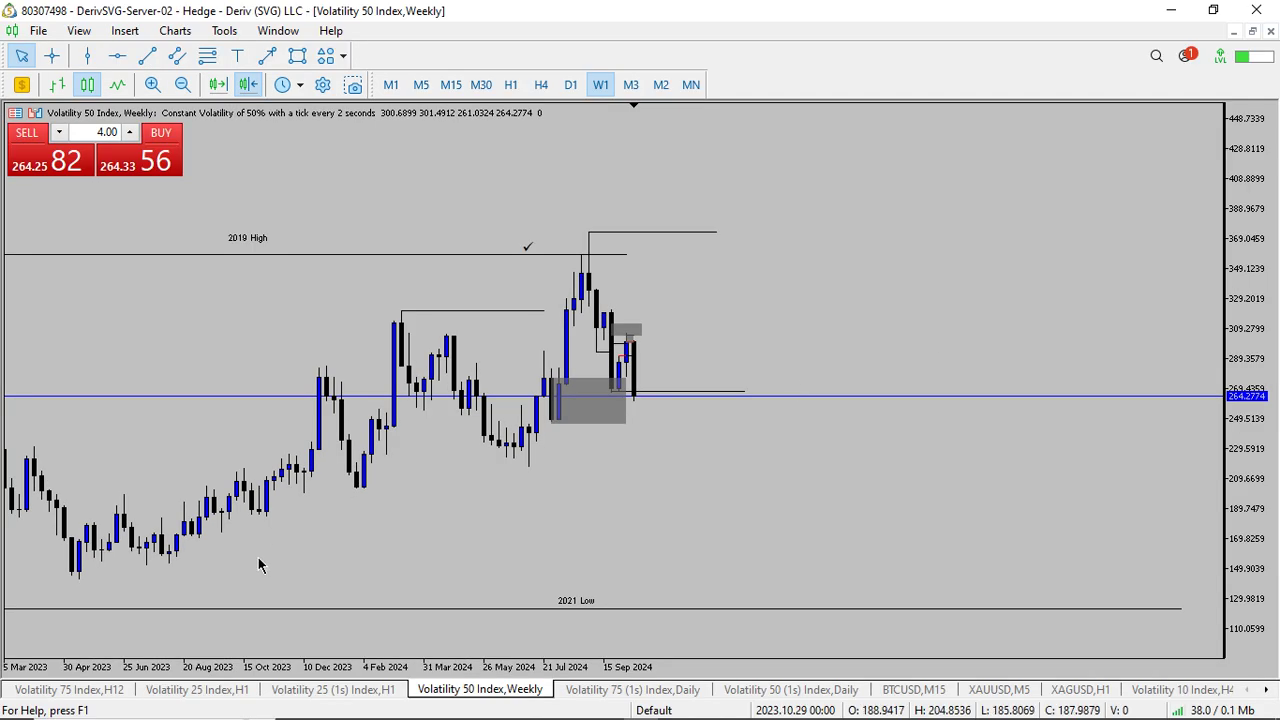
pyautogui.click(686, 690)
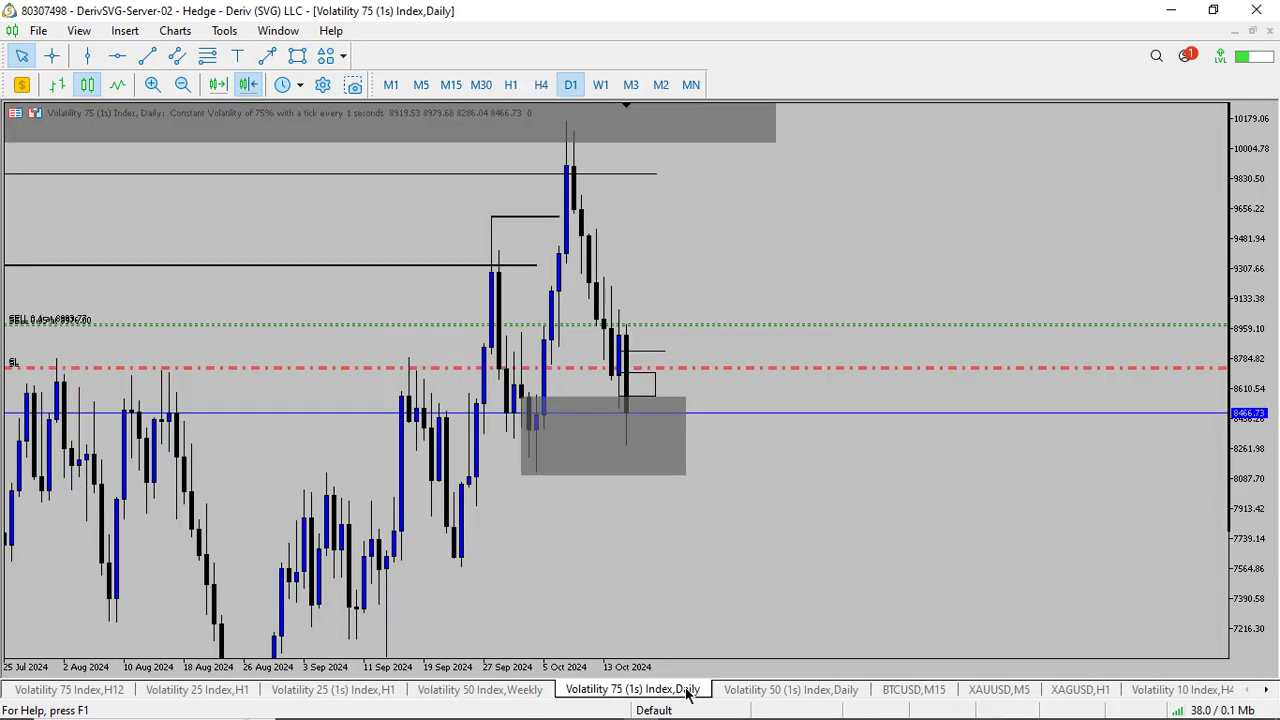